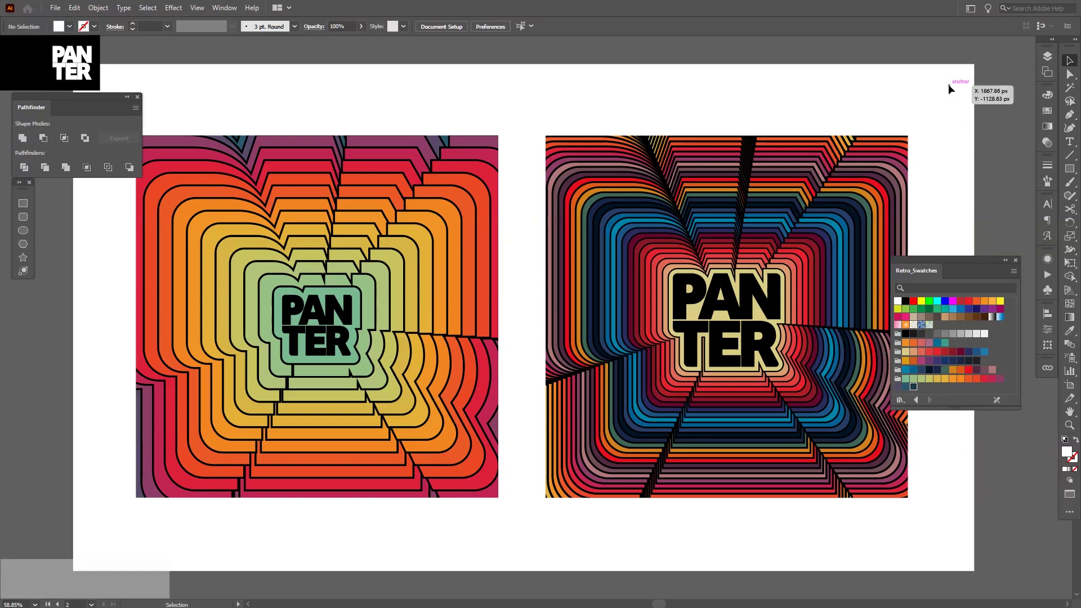
# Examine the finished retro artworks on both artboards, the two square PANTER designs and the script Panter lettering
pyautogui.scroll(3, 400, 340)
pyautogui.scroll(-6, 401, 343)
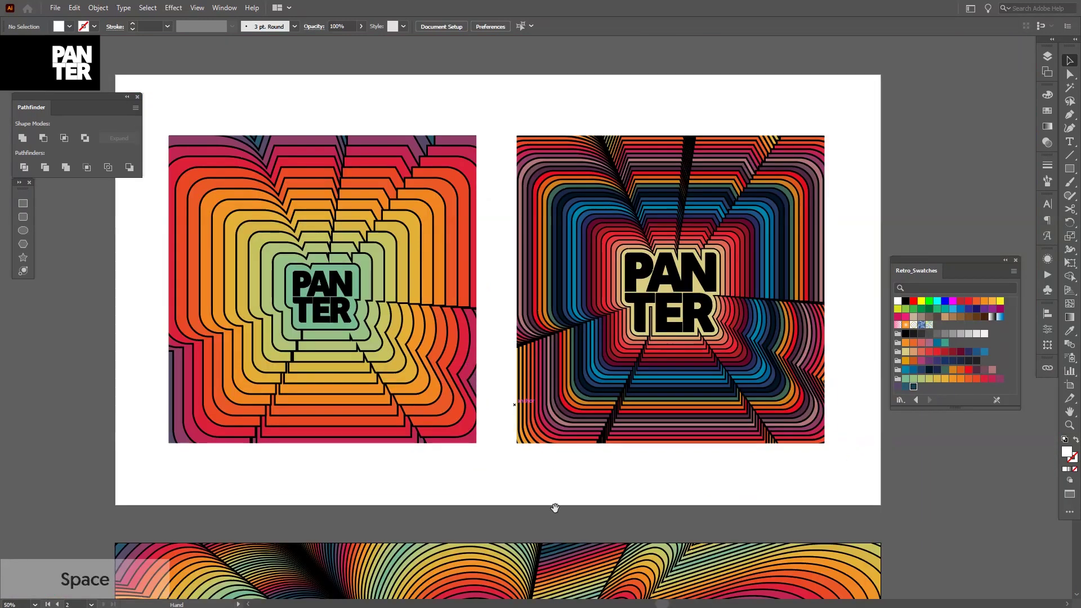
pyautogui.moveTo(555, 507); pyautogui.dragTo(594, 202)
pyautogui.scroll(1, 595, 285)
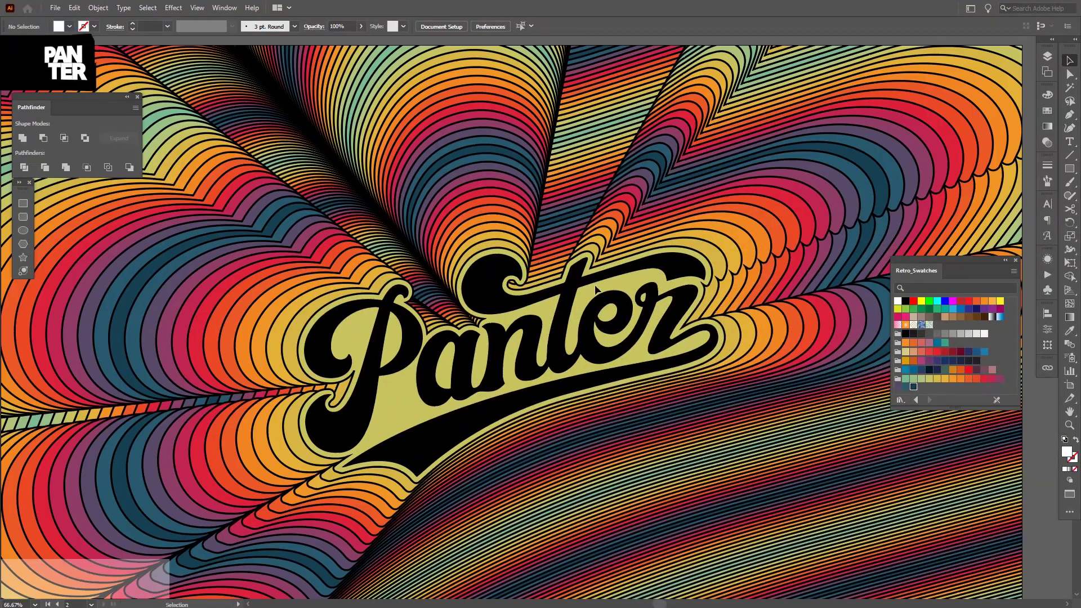
pyautogui.scroll(-1, 599, 278)
pyautogui.moveTo(693, 305); pyautogui.dragTo(673, 311)
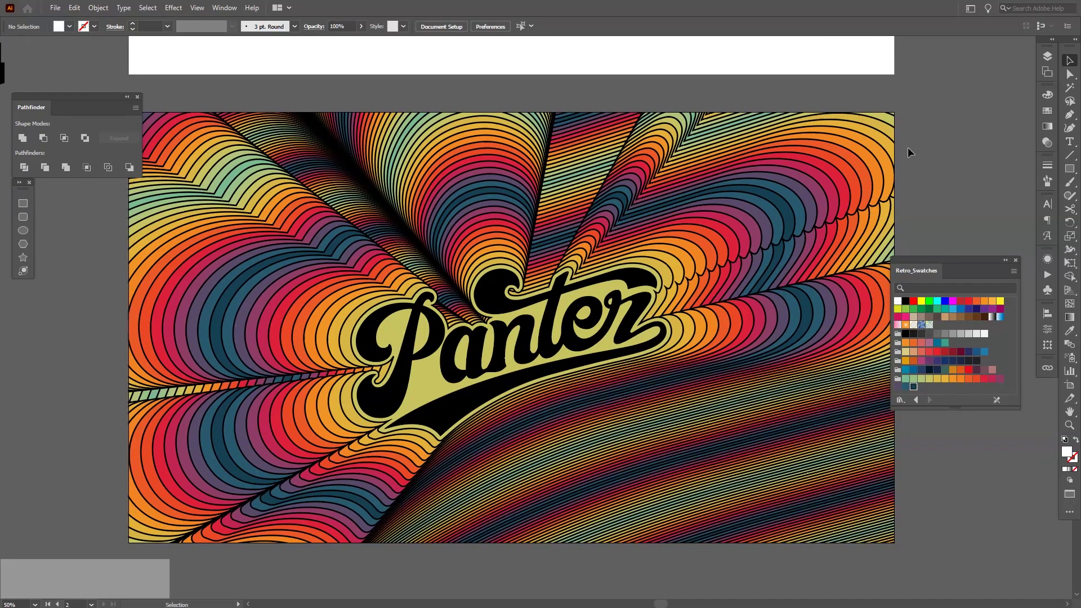
pyautogui.scroll(-1, 894, 158)
pyautogui.moveTo(870, 161); pyautogui.dragTo(787, 202)
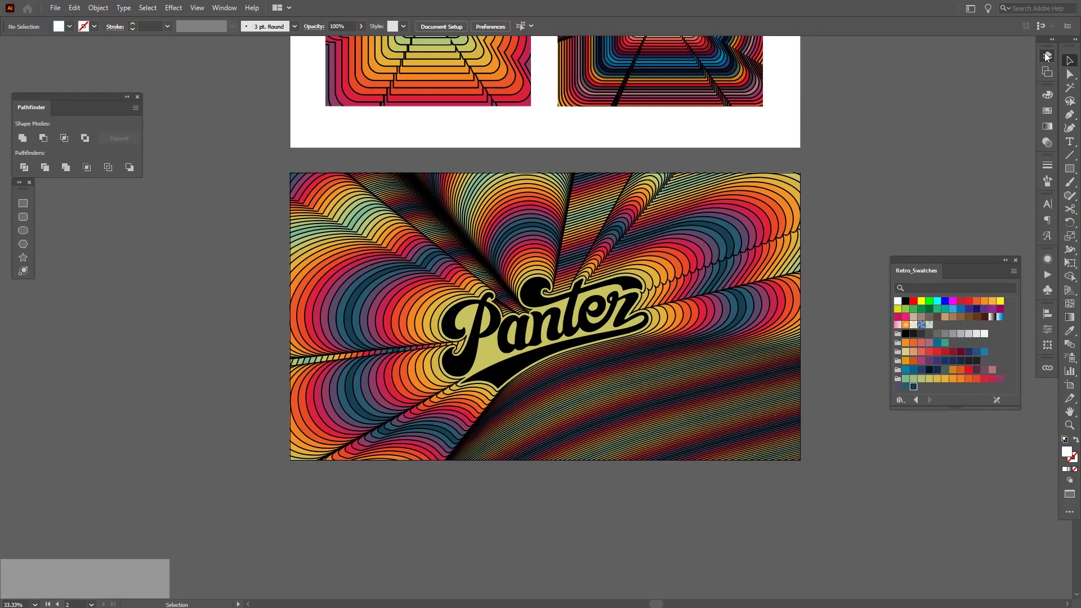
# Show the contents of Layer 1, check the extent of the script Panter artwork and lock the layer's three artwork groups
pyautogui.click(1046, 57)
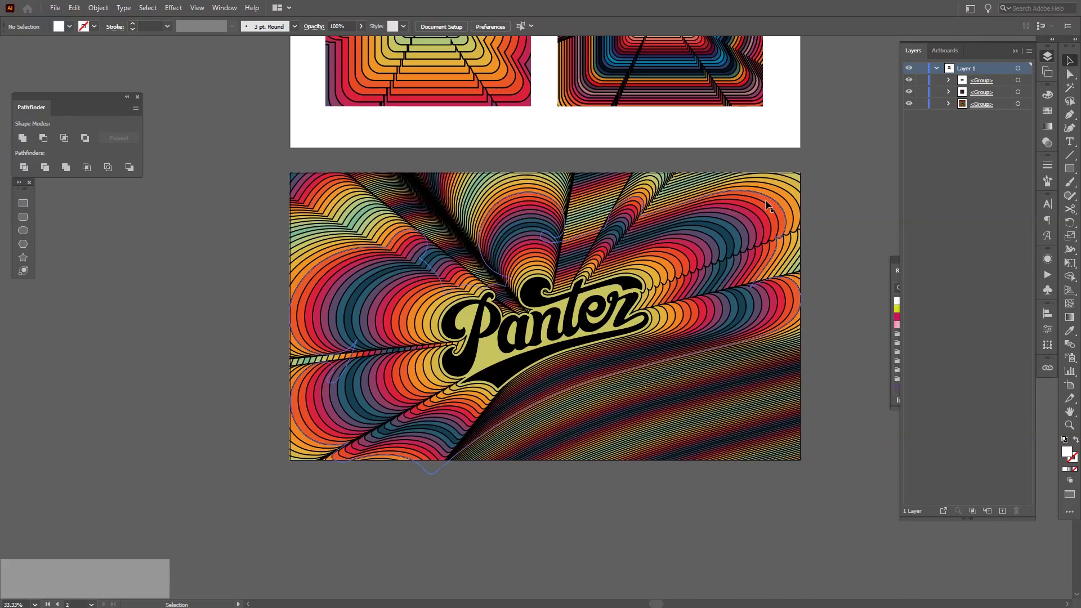
pyautogui.click(707, 196)
pyautogui.moveTo(713, 201); pyautogui.dragTo(227, 437)
pyautogui.scroll(-1, 231, 431)
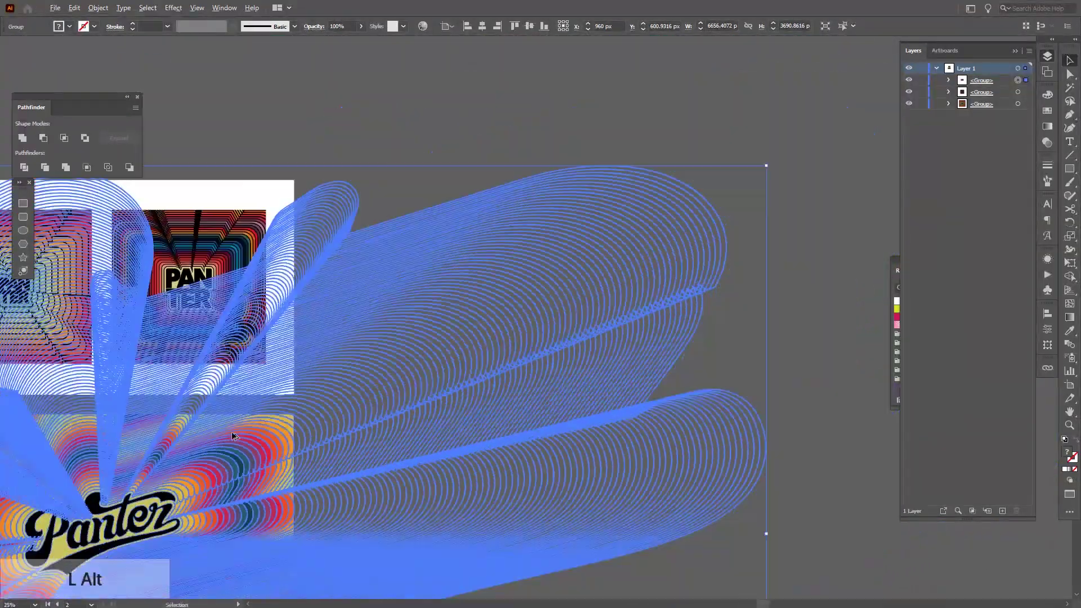
pyautogui.moveTo(330, 418); pyautogui.dragTo(569, 370)
pyautogui.click(621, 118)
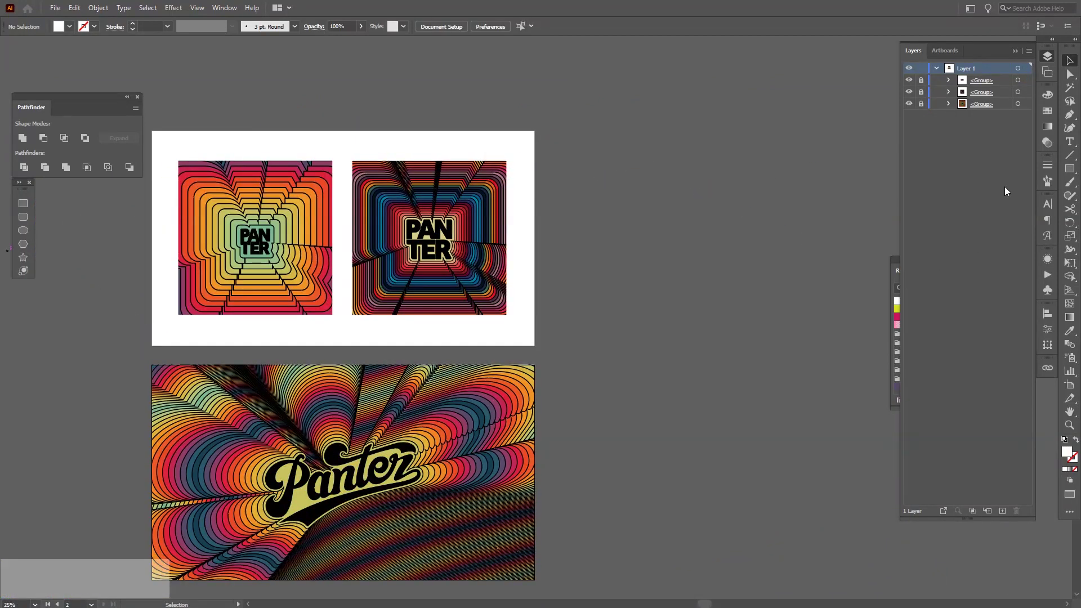
# Collapse Layer 1 and create a new layer above it for the new artwork
pyautogui.click(937, 69)
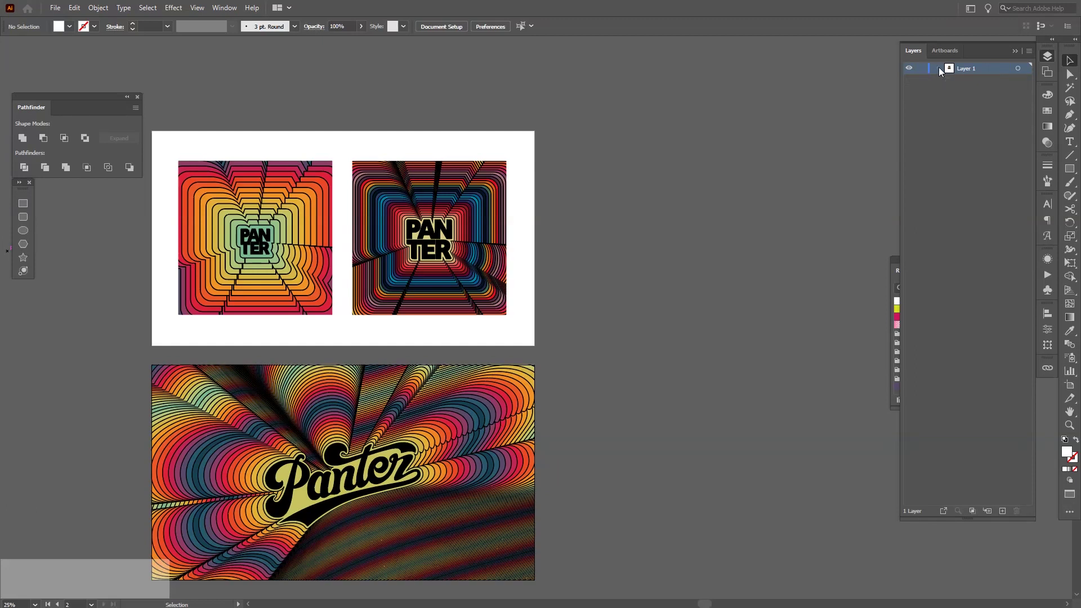
pyautogui.click(1001, 510)
pyautogui.moveTo(665, 322); pyautogui.dragTo(625, 295)
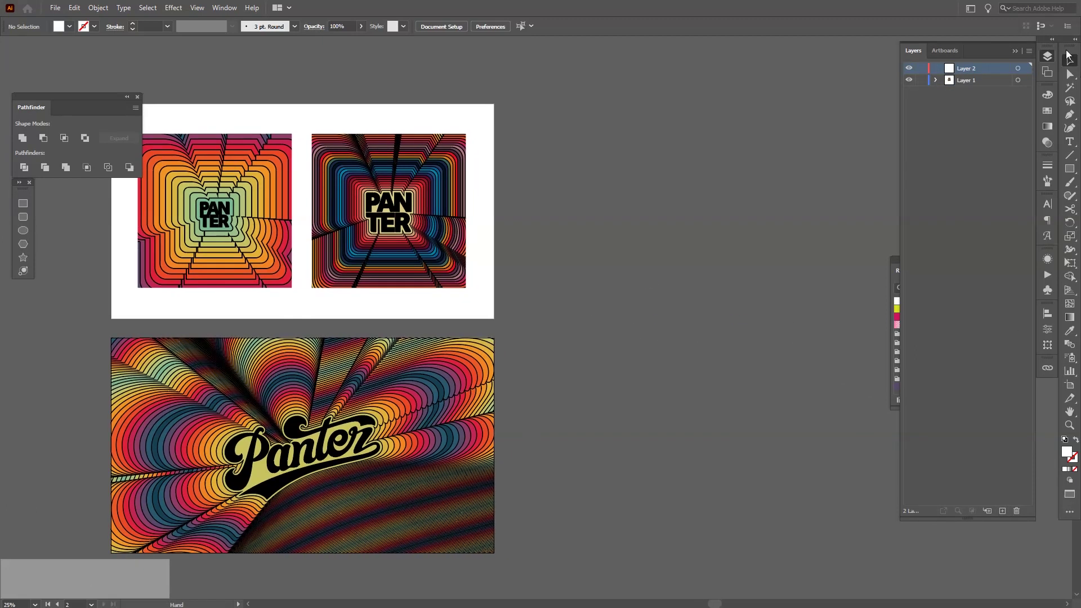
pyautogui.click(1016, 51)
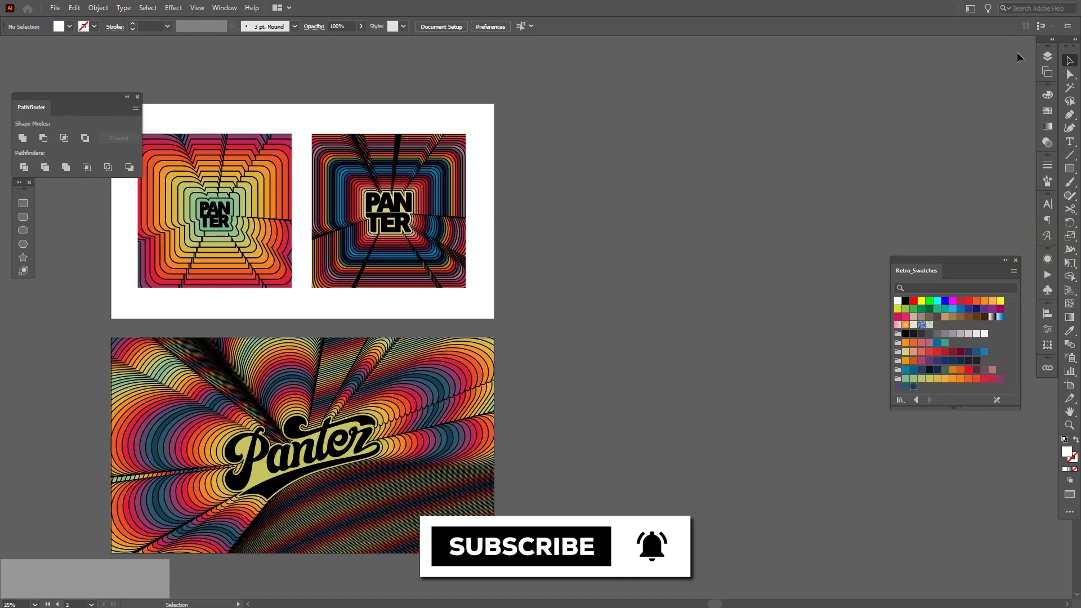
# Add a third artboard to the document
pyautogui.click(1047, 73)
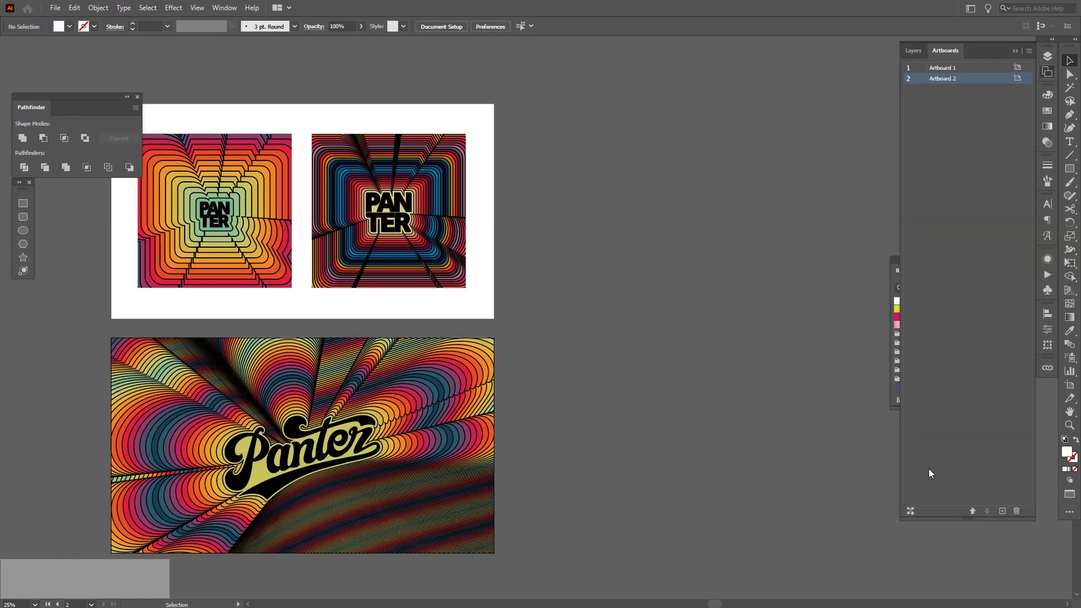
pyautogui.click(1002, 511)
pyautogui.moveTo(423, 269); pyautogui.dragTo(415, 393)
# Move the new artboard with the Artboard tool to the empty canvas below the two finished artboards and leave artboard editing
pyautogui.hotkey('shift', 'o')
pyautogui.moveTo(545, 398); pyautogui.dragTo(480, 398)
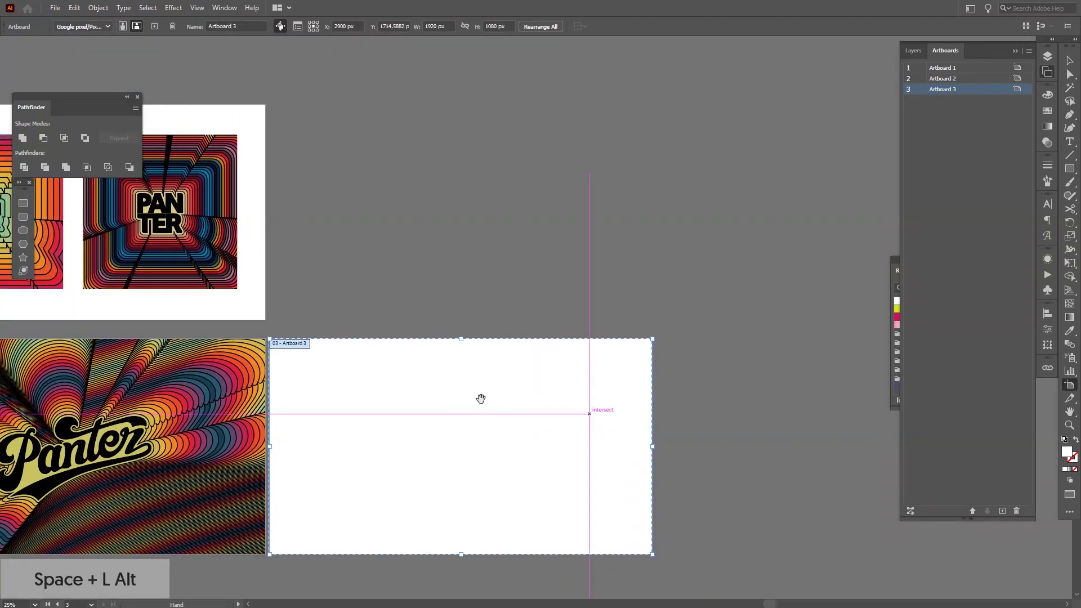
pyautogui.keyDown('alt'); pyautogui.click(481, 398); pyautogui.keyUp('alt')
pyautogui.moveTo(468, 435); pyautogui.dragTo(446, 548)
pyautogui.scroll(-1, 671, 237)
pyautogui.moveTo(473, 506); pyautogui.dragTo(581, 353)
pyautogui.scroll(-3, 581, 353)
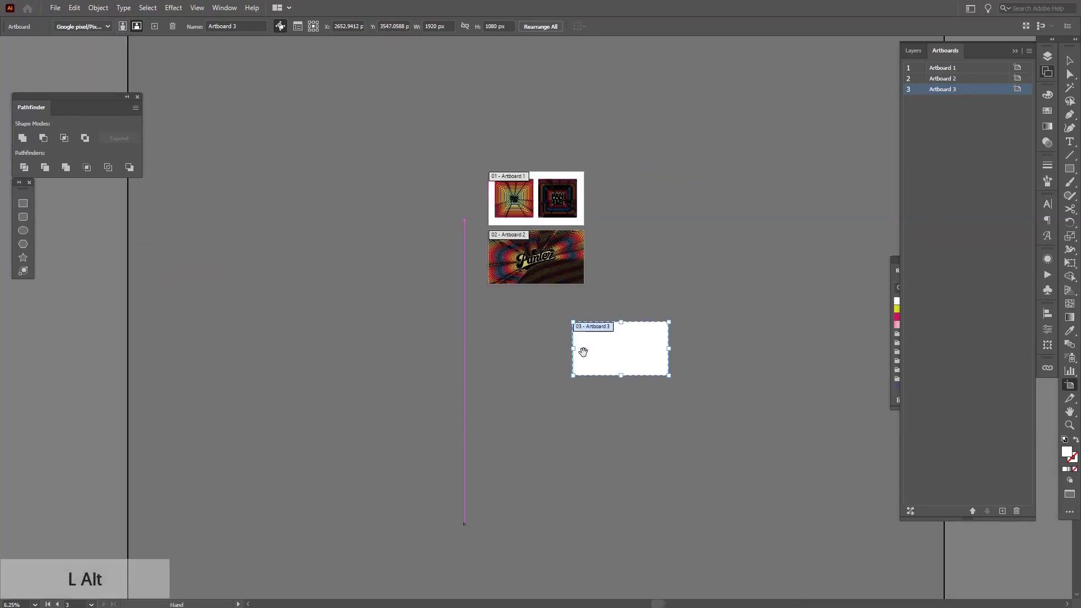
pyautogui.scroll(3, 589, 415)
pyautogui.moveTo(589, 416); pyautogui.dragTo(592, 218)
pyautogui.moveTo(685, 255); pyautogui.dragTo(522, 408)
pyautogui.press('Escape')
pyautogui.keyDown('alt'); pyautogui.scroll(3, 505, 430); pyautogui.keyUp('alt')
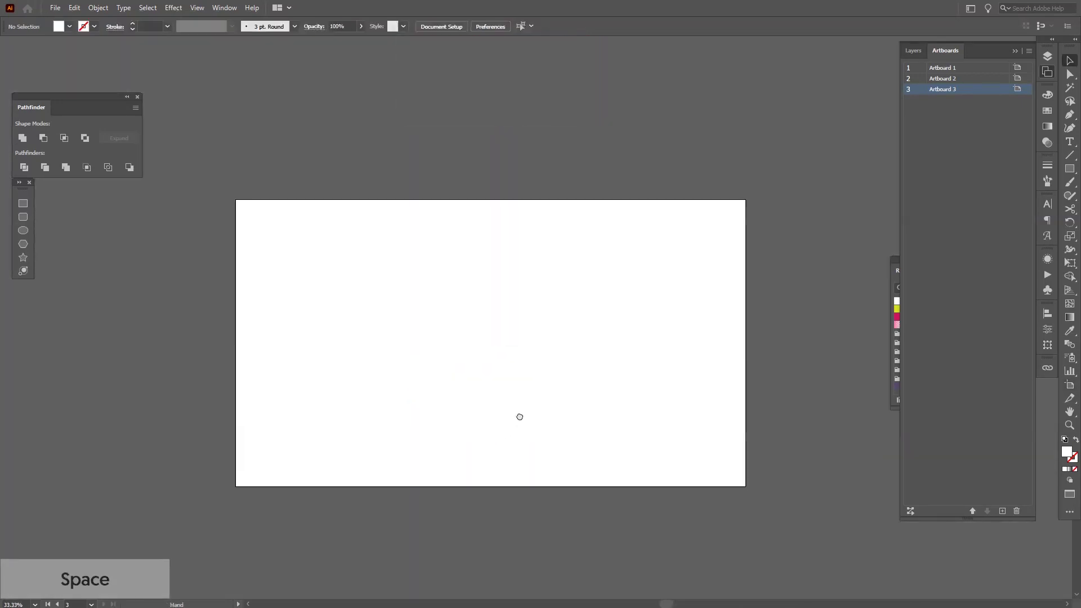
pyautogui.keyDown('alt'); pyautogui.scroll(-3, 522, 408); pyautogui.keyUp('alt')
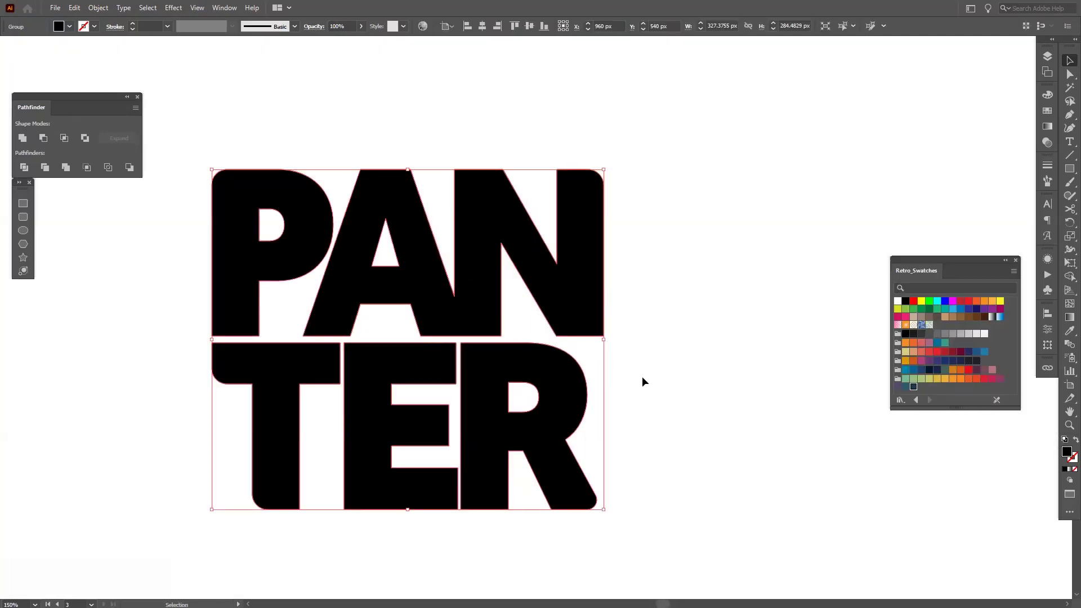
# Deselect the black PANTER logo and examine its letter shapes and rounded corners up close and as a whole
pyautogui.click(645, 382)
pyautogui.keyDown('alt'); pyautogui.scroll(3, 666, 440); pyautogui.keyUp('alt')
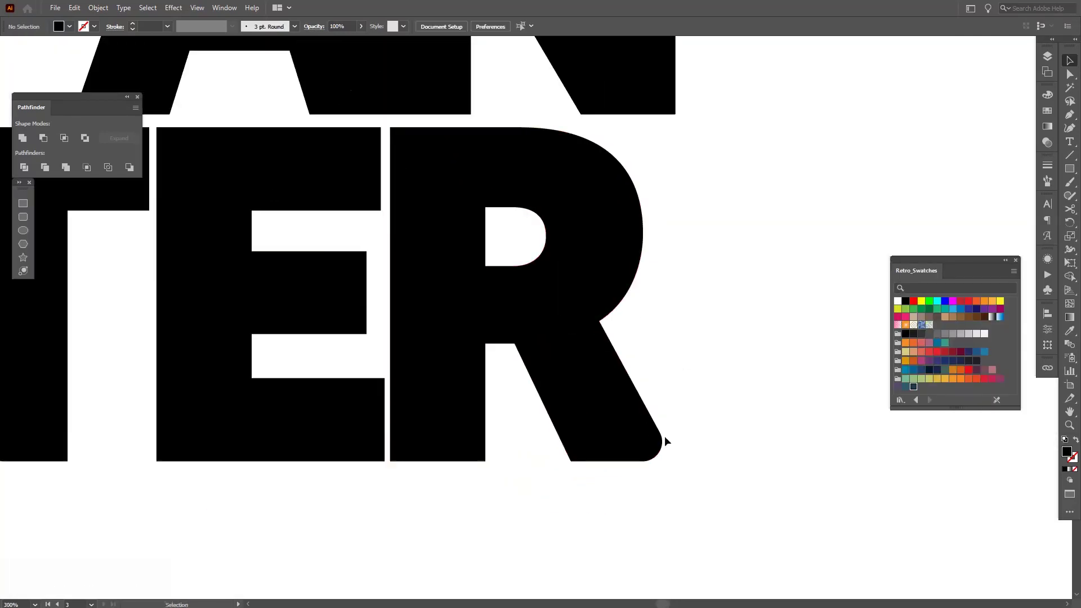
pyautogui.moveTo(402, 449); pyautogui.dragTo(639, 440)
pyautogui.moveTo(226, 420); pyautogui.dragTo(304, 458)
pyautogui.keyDown('alt'); pyautogui.scroll(-1, 291, 460); pyautogui.keyUp('alt')
pyautogui.moveTo(324, 346); pyautogui.dragTo(324, 426)
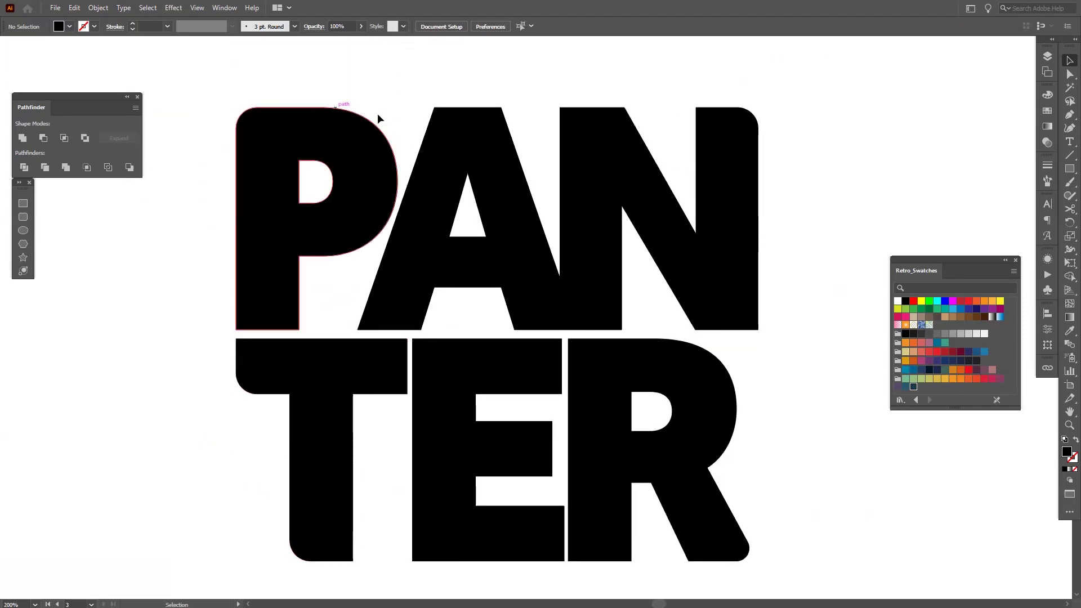
pyautogui.keyDown('alt'); pyautogui.scroll(-1, 775, 202); pyautogui.keyUp('alt')
pyautogui.moveTo(816, 188); pyautogui.dragTo(680, 229)
pyautogui.keyDown('alt'); pyautogui.scroll(-1, 738, 228); pyautogui.keyUp('alt')
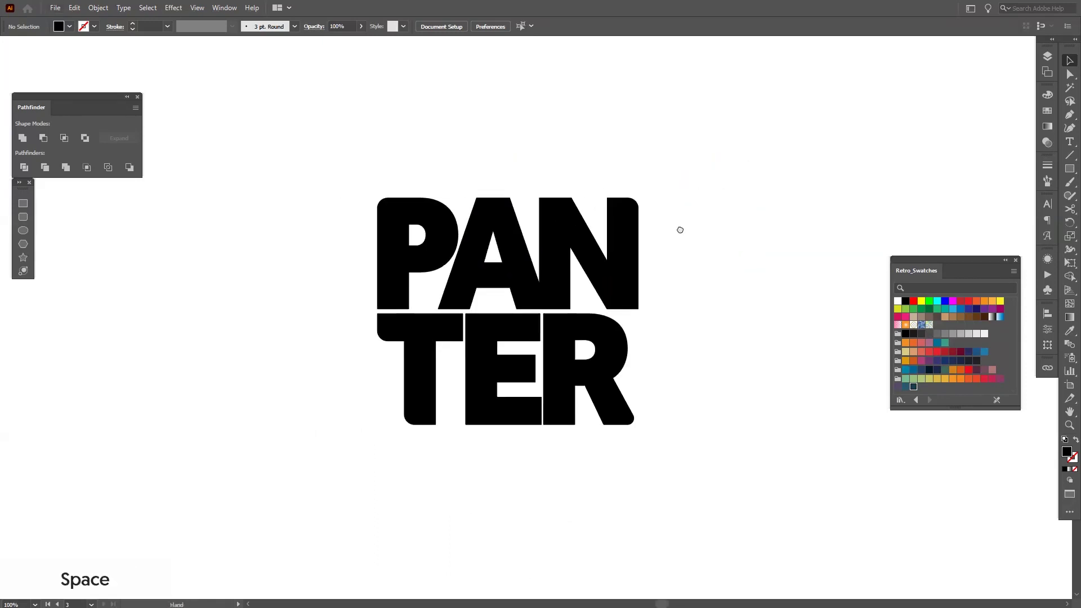
# Duplicate the whole PANTER logo in place by copying it and pasting the copy in front
pyautogui.hotkey('ctrl', 'a')
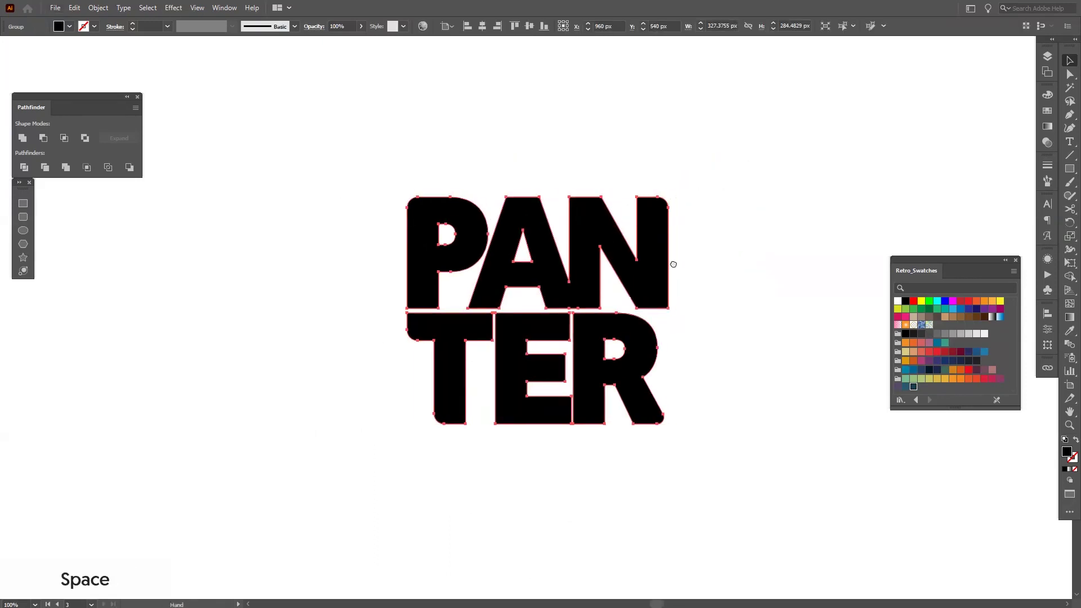
pyautogui.hotkey('ctrl', 'c')
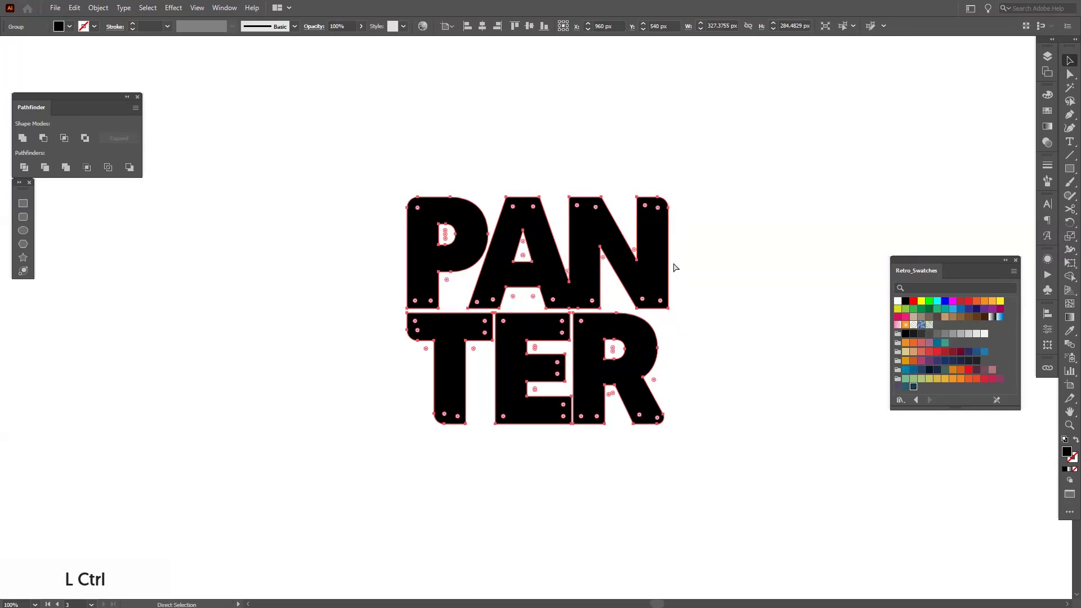
pyautogui.hotkey('ctrl', 'f')
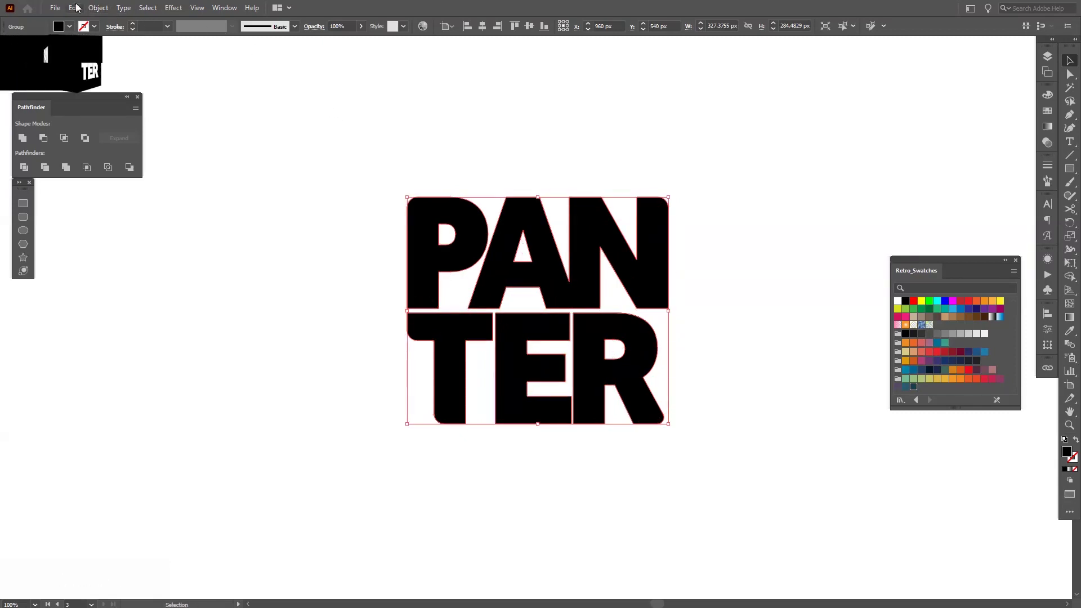
pyautogui.click(74, 7)
pyautogui.click(128, 84)
pyautogui.click(630, 125)
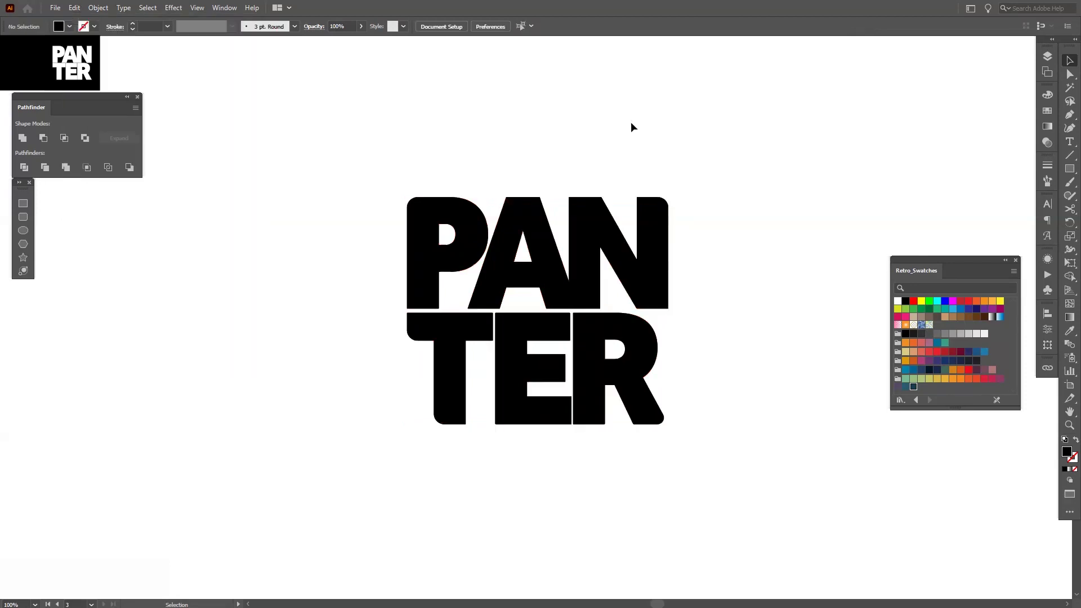
pyautogui.moveTo(656, 226); pyautogui.dragTo(473, 178)
pyautogui.hotkey('ctrl', 'z')
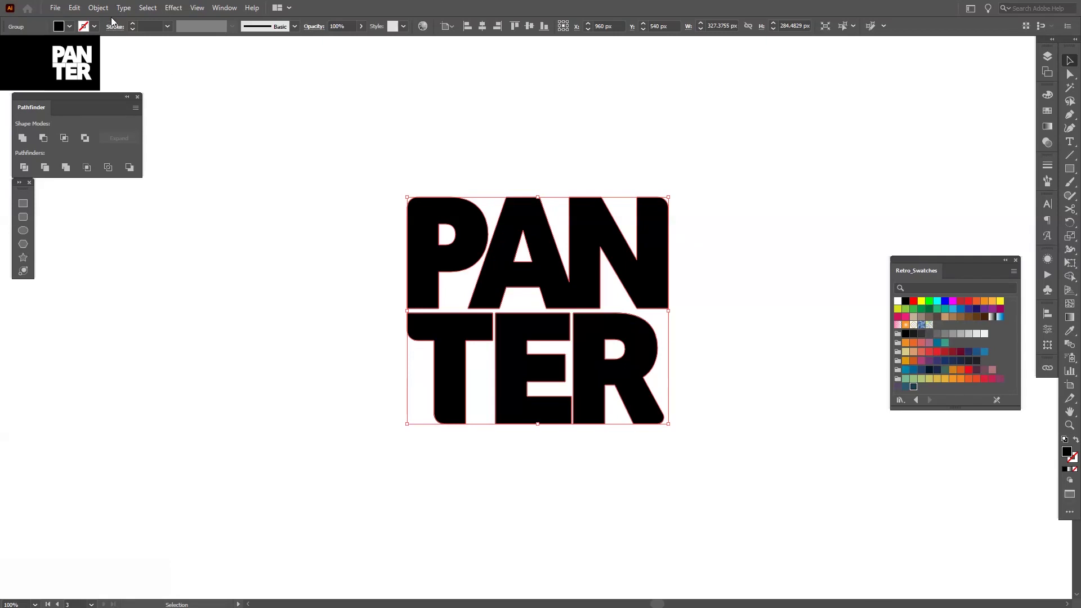
# Offset the path of the front PANTER copy by 18 px with miter joins and a miter limit of 4
pyautogui.click(98, 7)
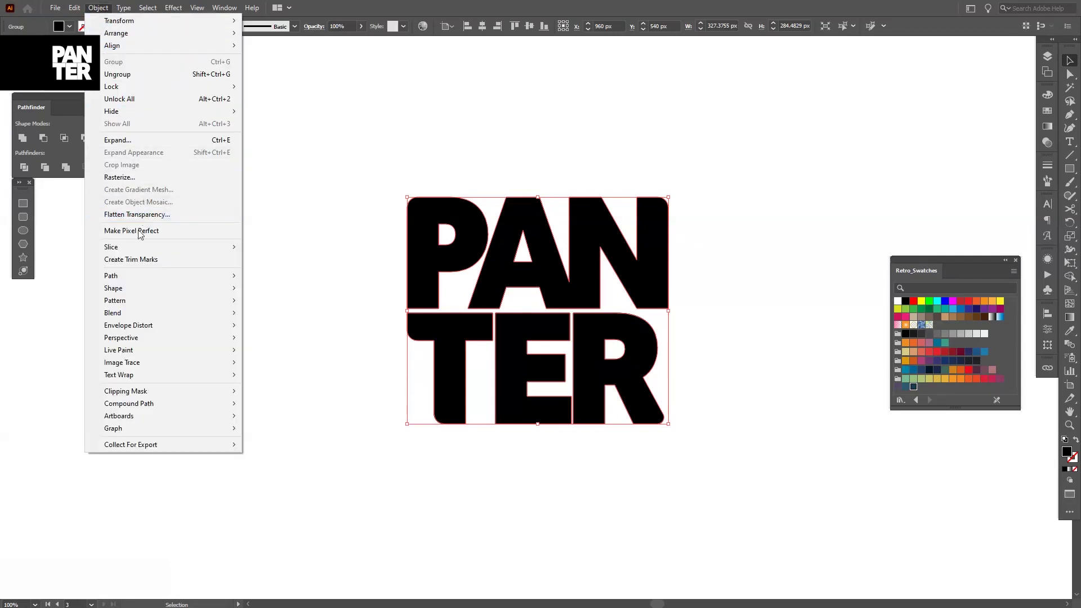
pyautogui.moveTo(142, 278)
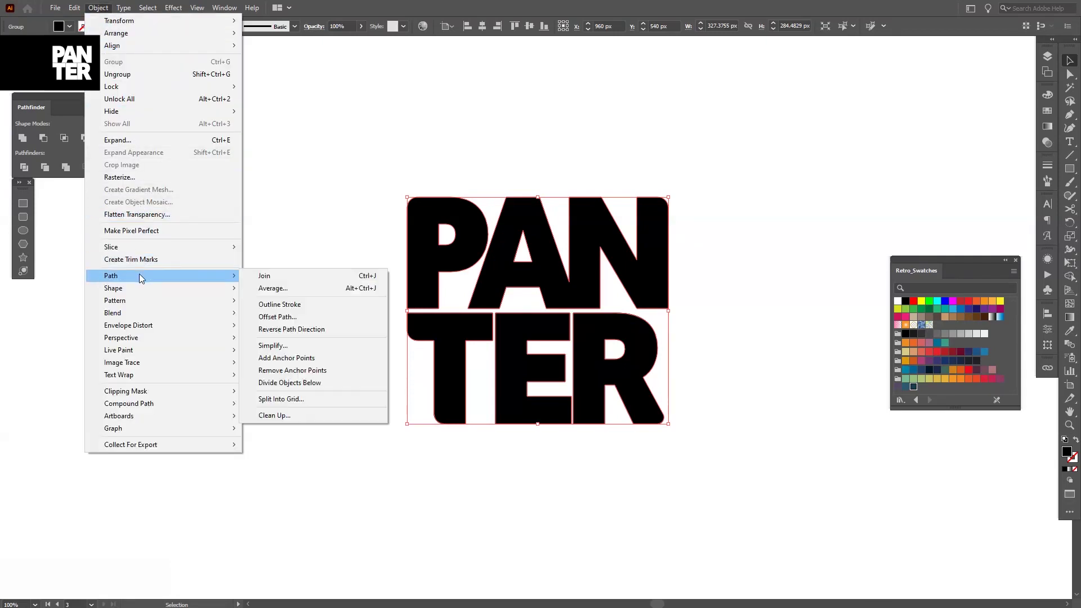
pyautogui.click(302, 316)
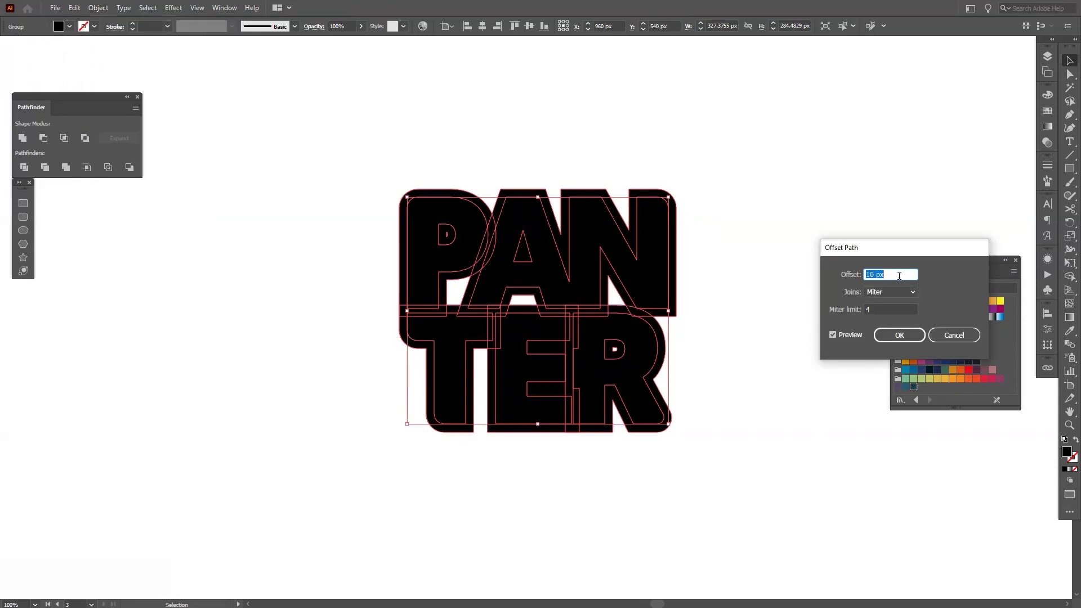
pyautogui.press('Up')
pyautogui.press('Up')
pyautogui.press('Up')
pyautogui.press('Up')
pyautogui.press('Up')
pyautogui.press('Up')
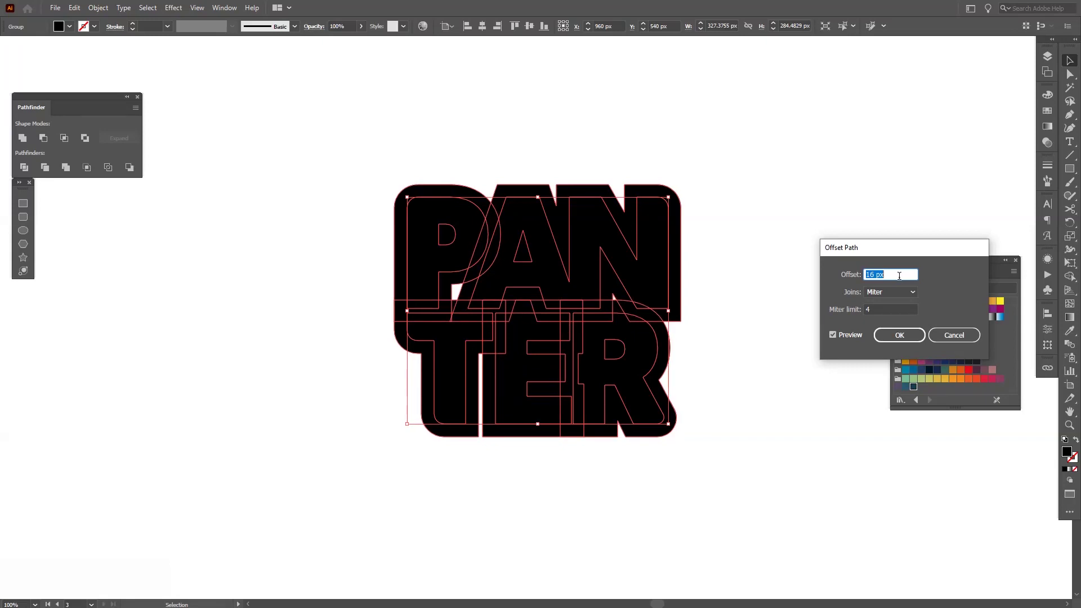
pyautogui.press('Up')
pyautogui.press('Up')
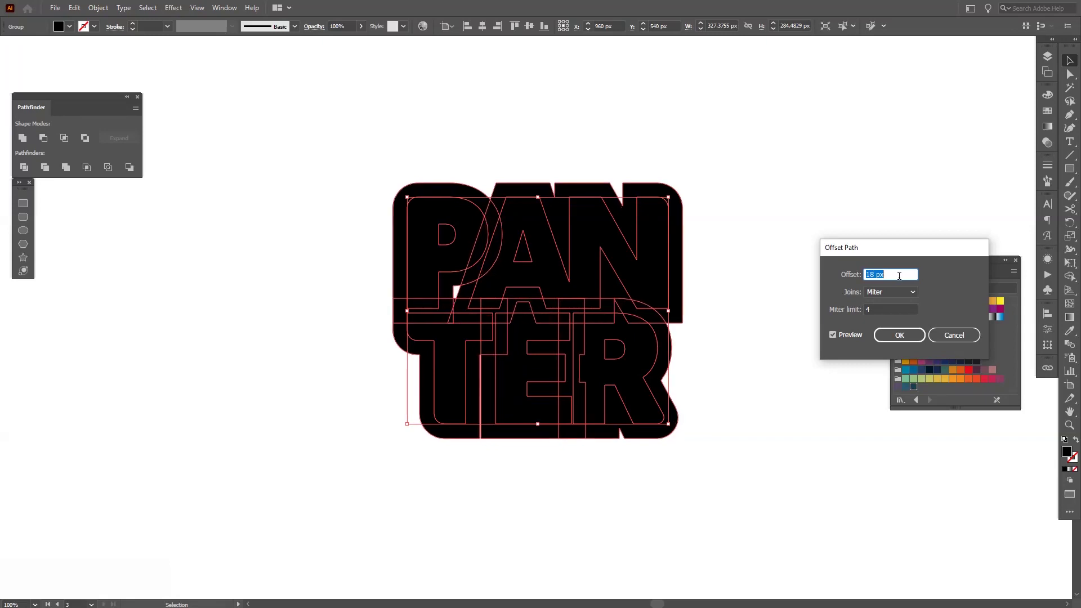
pyautogui.press('Up')
pyautogui.press('Up')
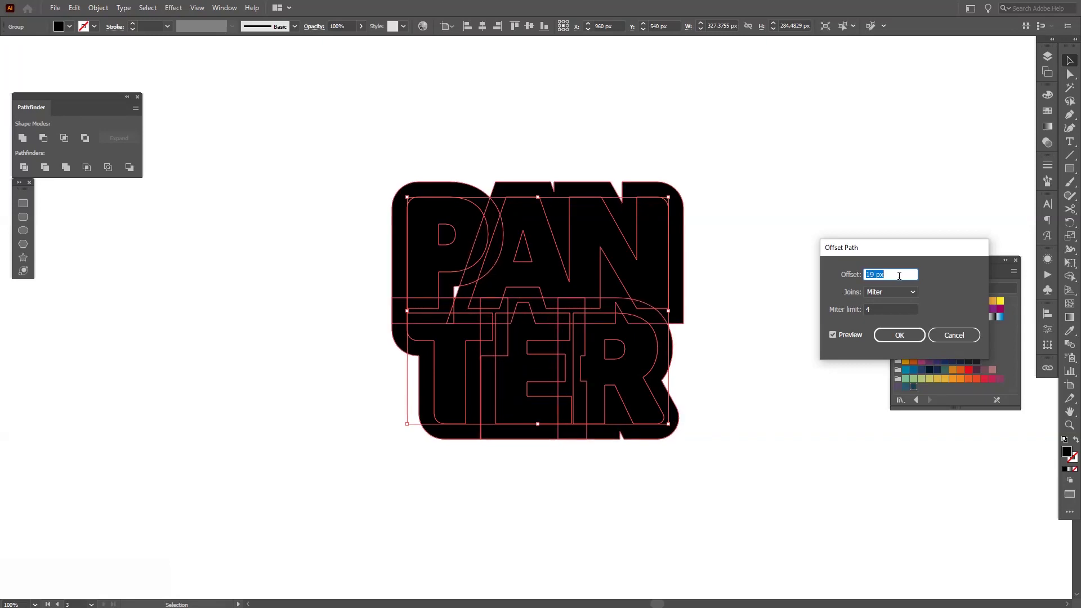
pyautogui.press('Down')
pyautogui.press('Down')
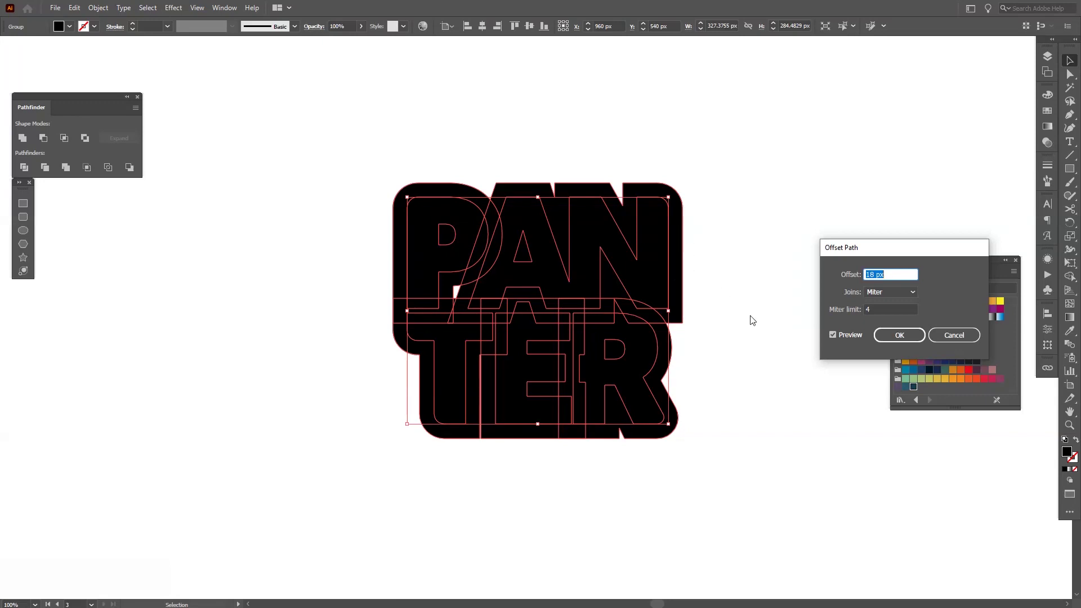
pyautogui.click(882, 338)
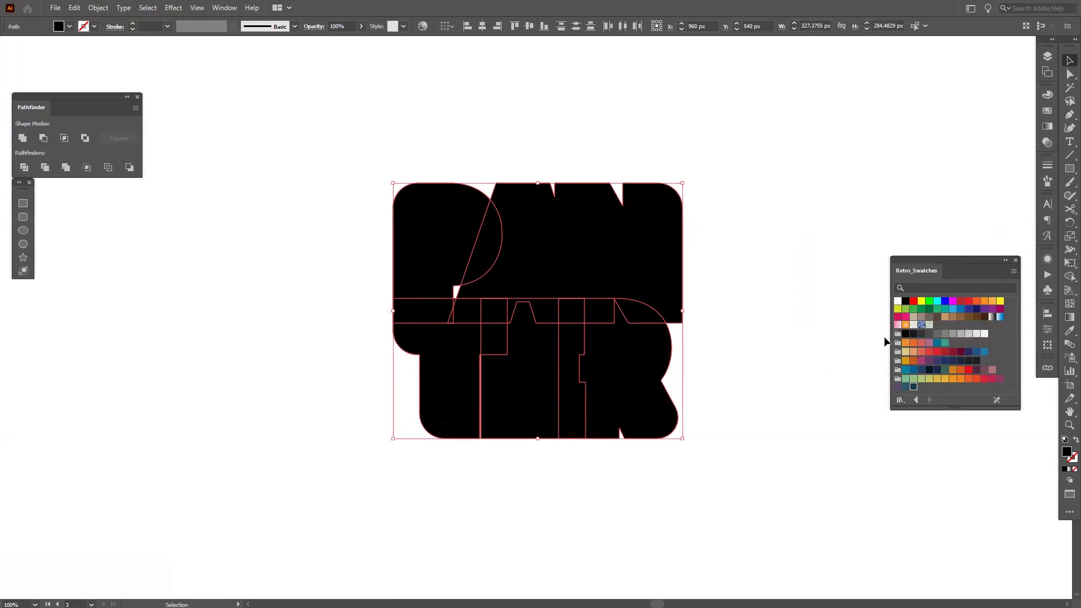
# Unite the overlapping offset letter shapes into one shape with Pathfinder
pyautogui.click(23, 138)
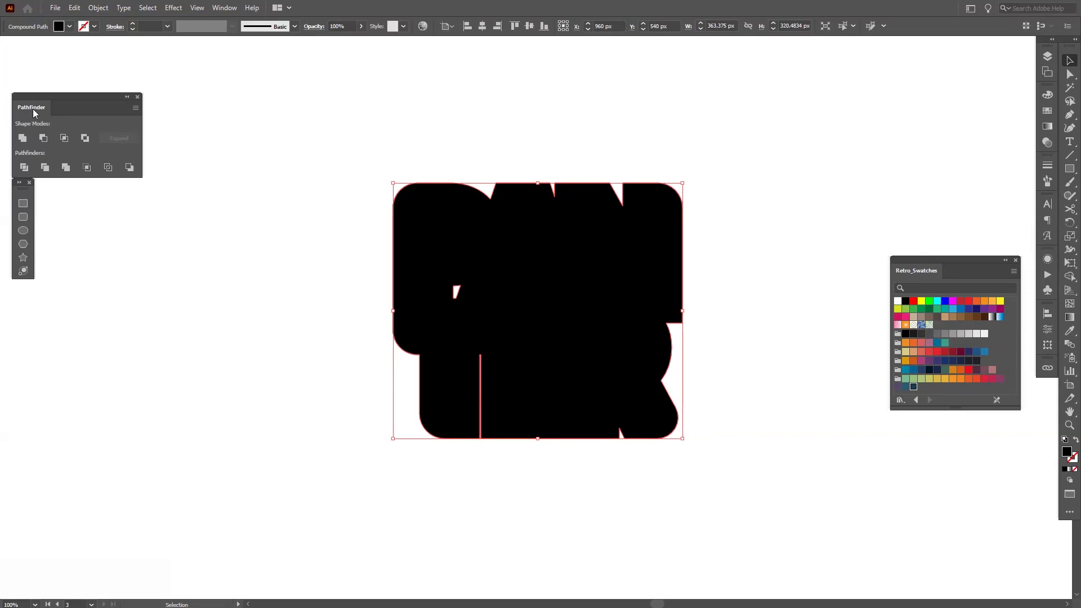
pyautogui.click(100, 7)
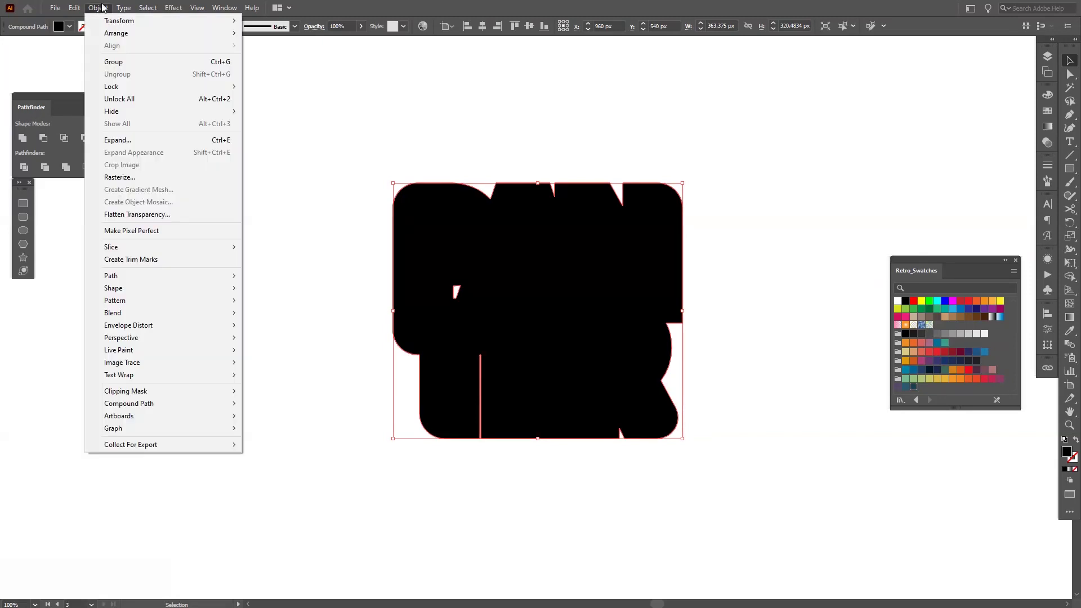
pyautogui.moveTo(237, 9)
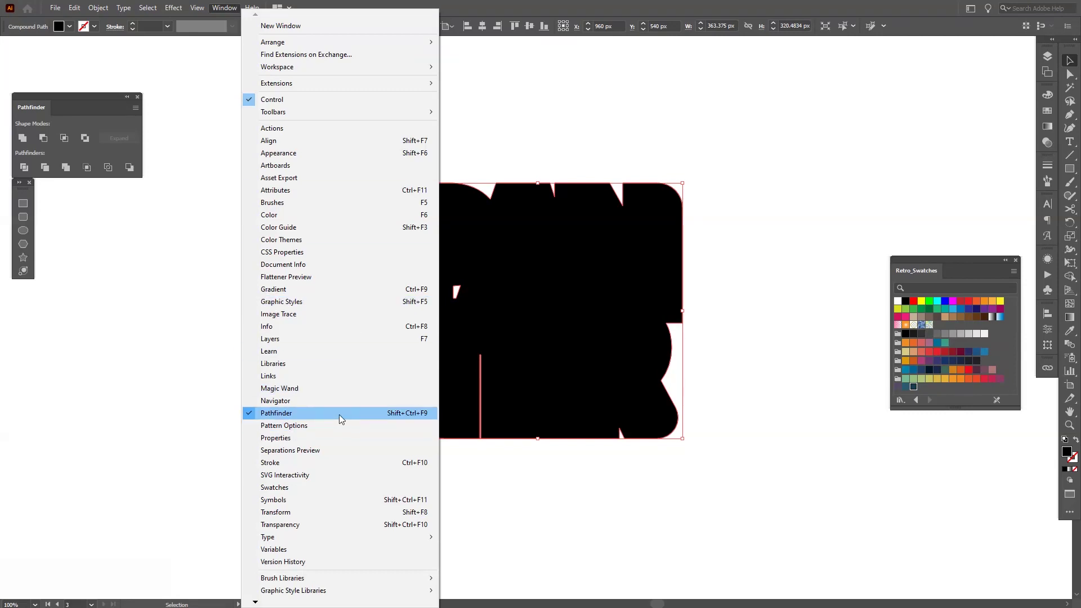
pyautogui.press('Escape')
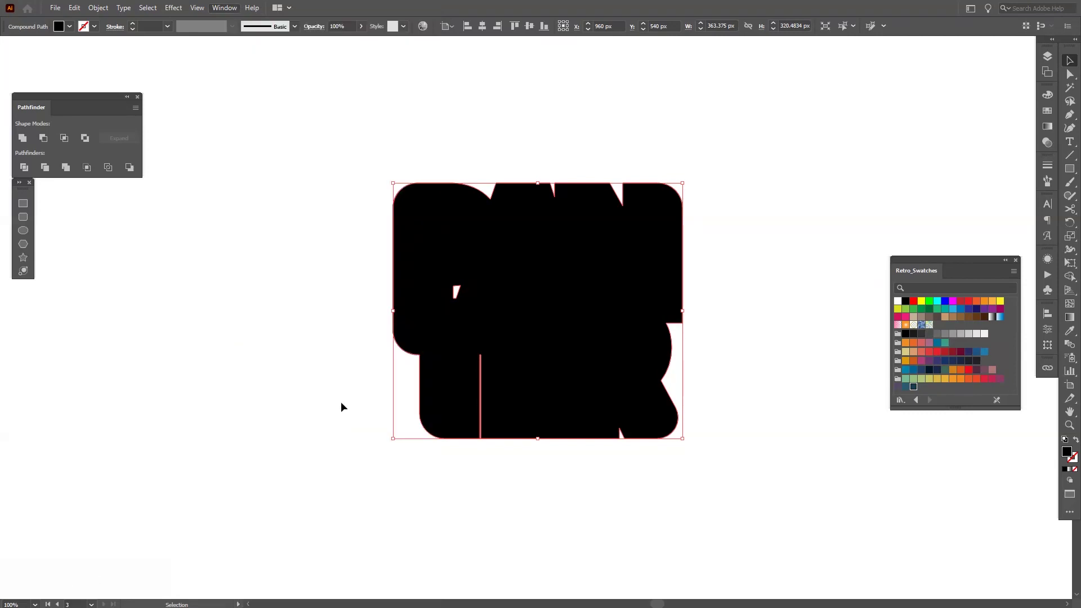
# Delete the small enclosed hole between the P and A inside the united offset outline
pyautogui.press('space')
pyautogui.moveTo(535, 350); pyautogui.dragTo(443, 335)
pyautogui.scroll(1, 472, 305)
pyautogui.press('space')
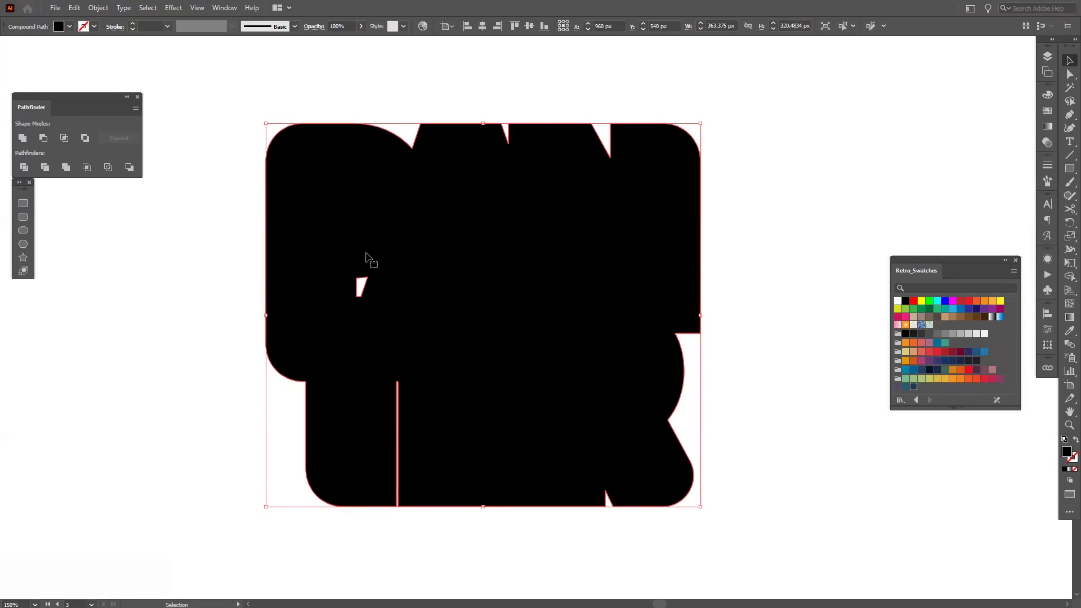
pyautogui.scroll(1, 354, 277)
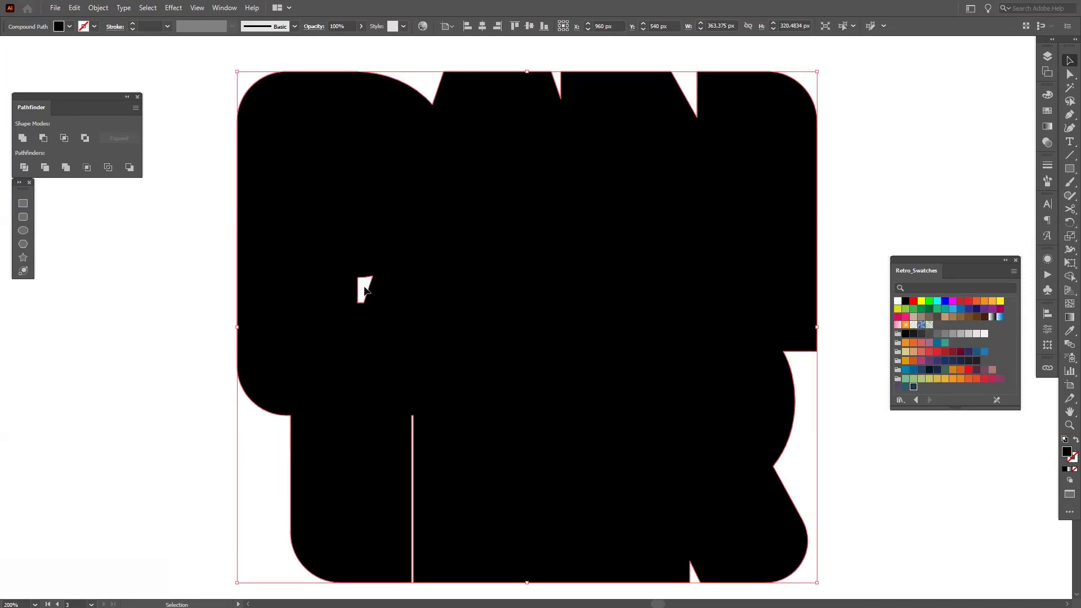
pyautogui.moveTo(397, 340); pyautogui.dragTo(414, 298)
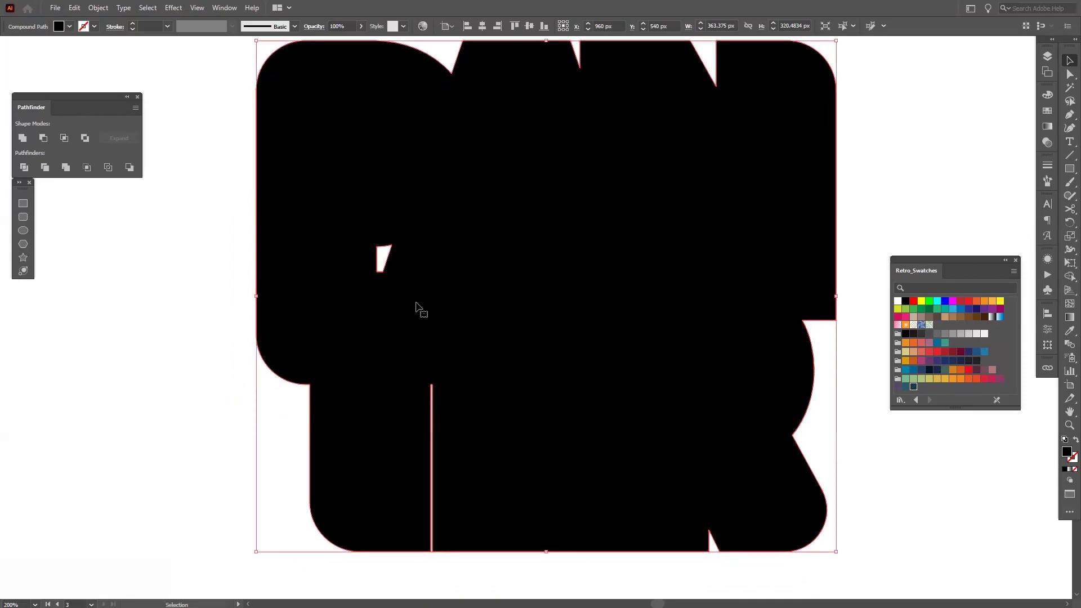
pyautogui.press('a')
pyautogui.click(392, 247)
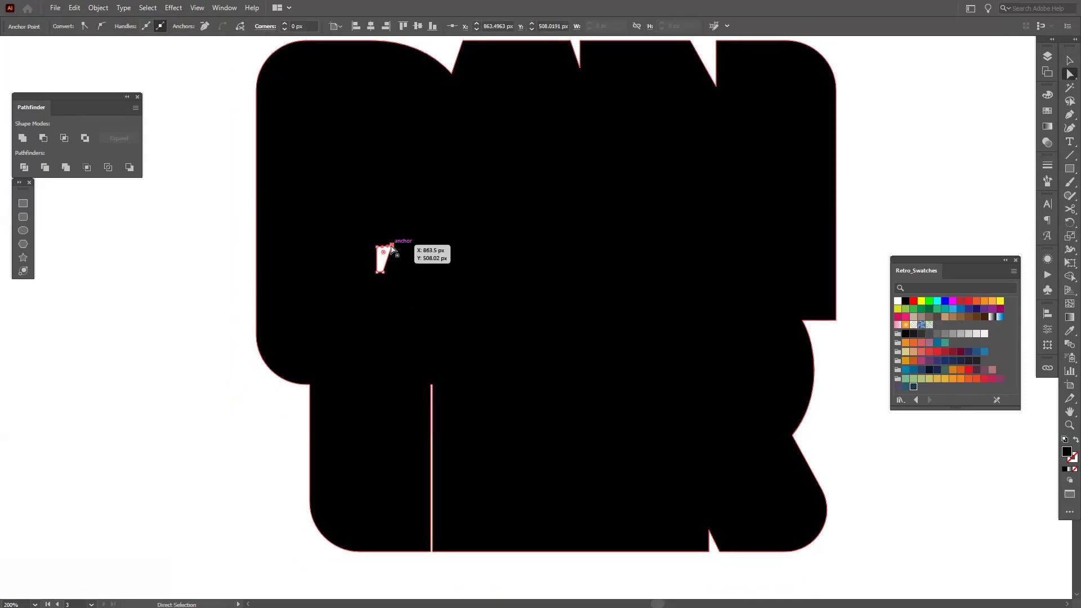
pyautogui.press('Delete')
pyautogui.press('Delete')
# Remove the narrow vertical slit between the T and E in the lower part of the offset outline using its two upper anchor points
pyautogui.moveTo(535, 376); pyautogui.dragTo(546, 341)
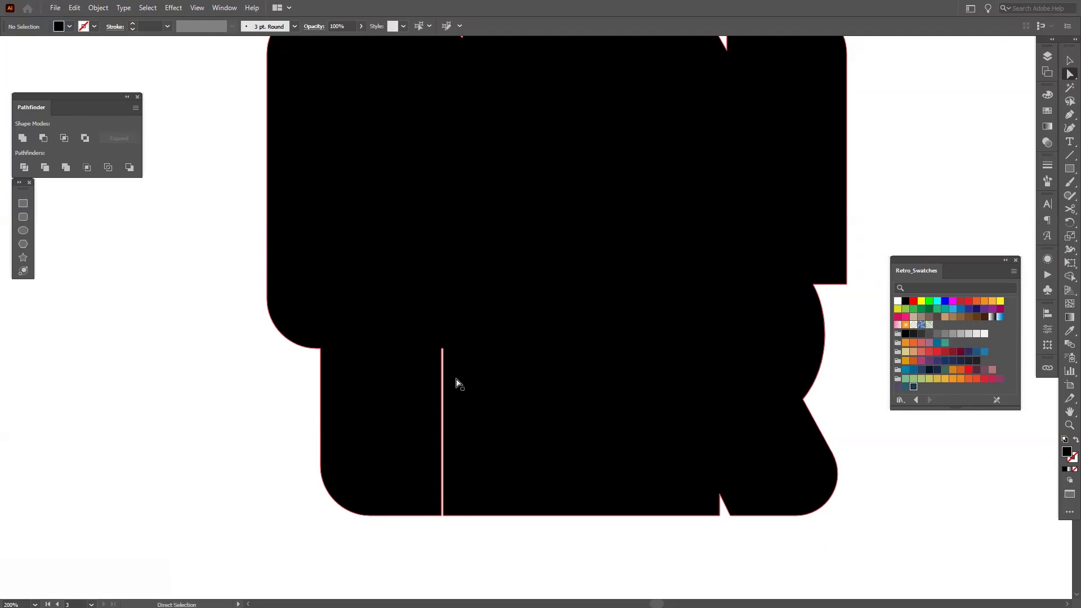
pyautogui.moveTo(456, 408); pyautogui.dragTo(427, 345)
pyautogui.scroll(1, 428, 344)
pyautogui.click(407, 257)
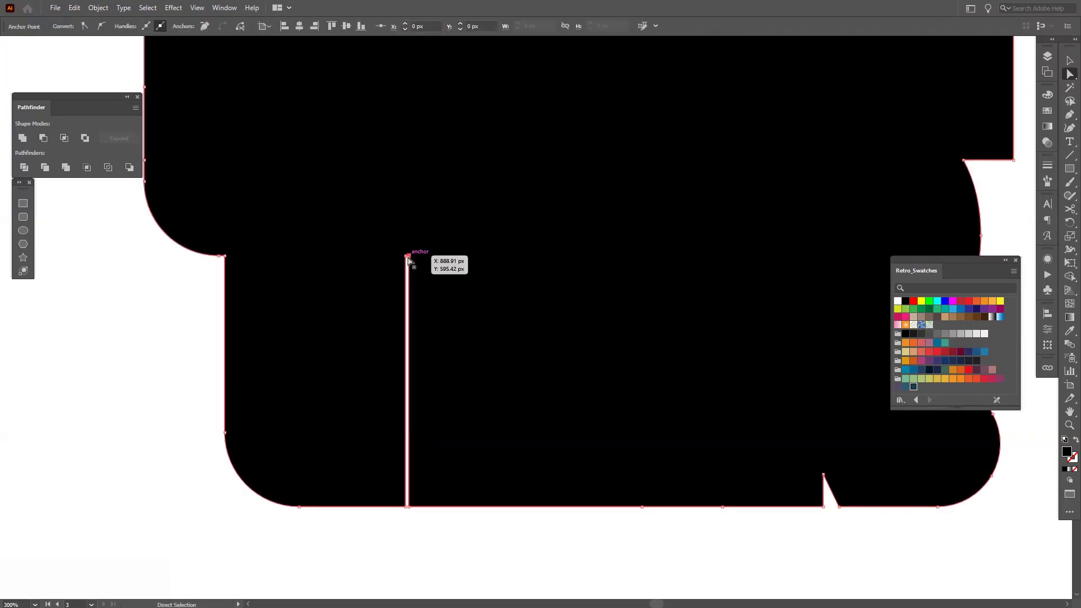
pyautogui.keyDown('shift'); pyautogui.click(408, 257); pyautogui.keyUp('shift')
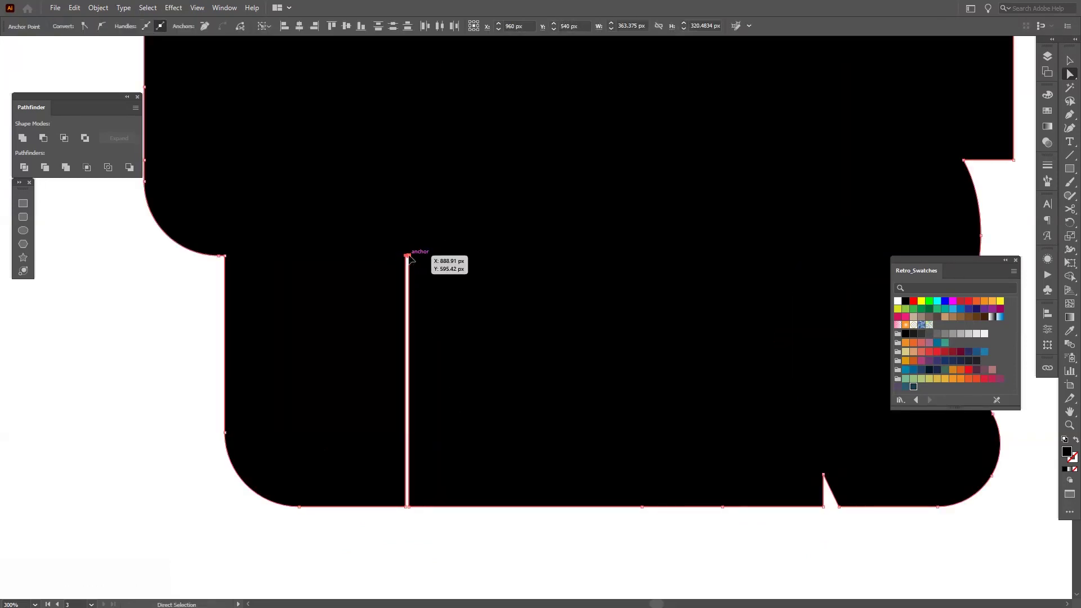
pyautogui.moveTo(409, 257); pyautogui.dragTo(417, 447)
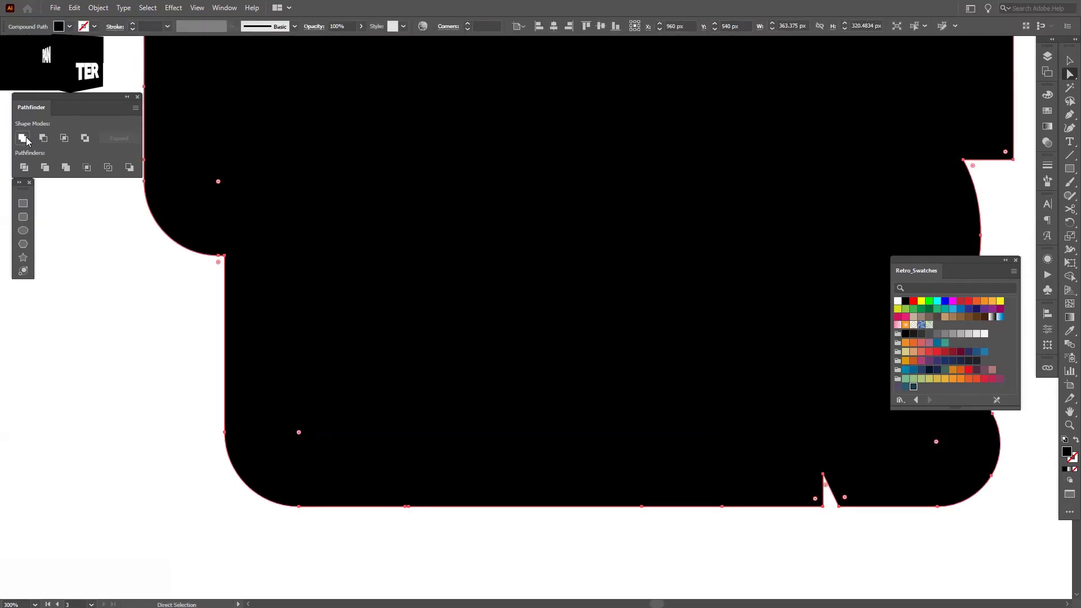
pyautogui.press('v')
# Select the offset outline group, move it off the original logo to check its contents, and undo the move
pyautogui.scroll(-3, 338, 487)
pyautogui.click(610, 528)
pyautogui.moveTo(647, 487); pyautogui.dragTo(723, 449)
pyautogui.click(629, 406)
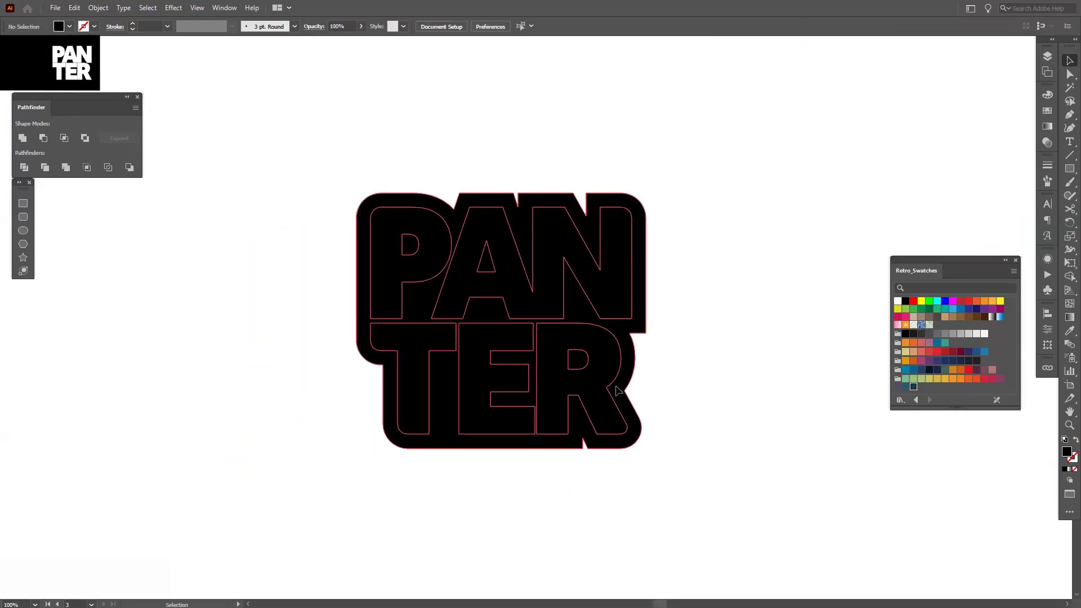
pyautogui.click(654, 409)
pyautogui.click(617, 397)
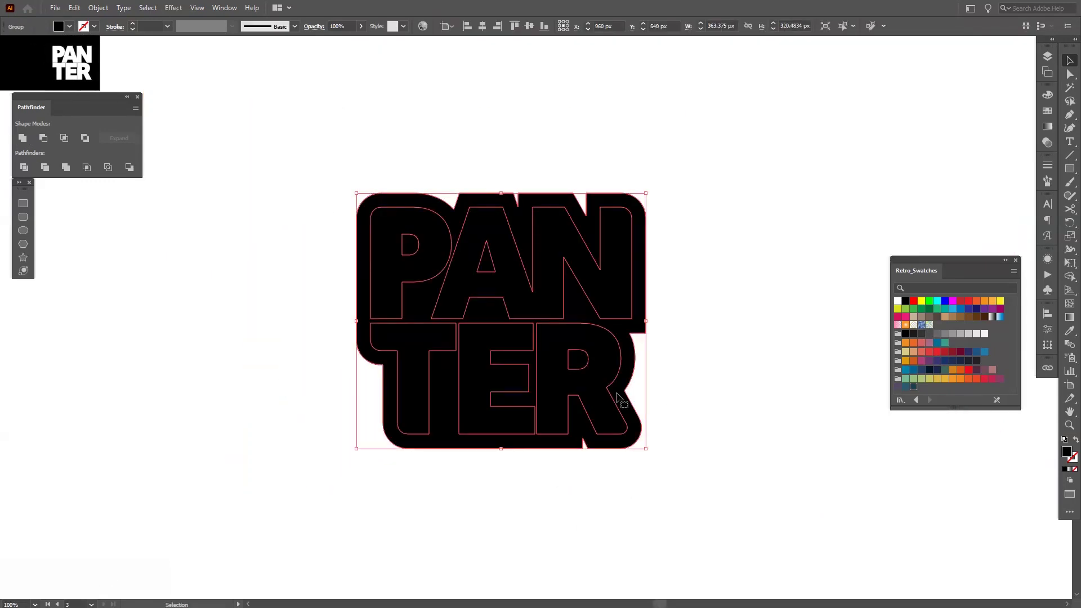
pyautogui.click(663, 378)
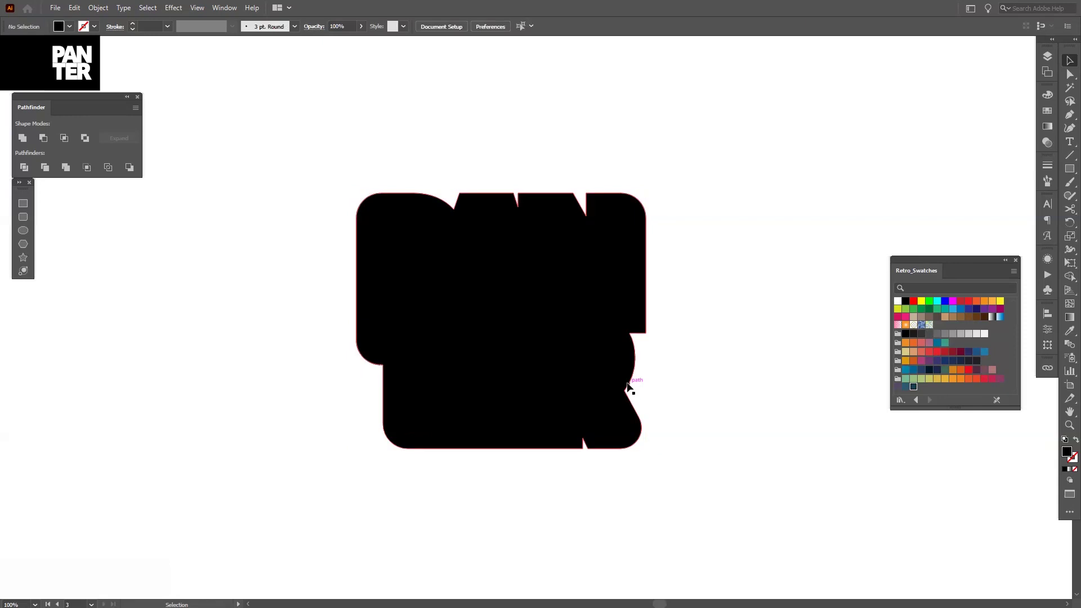
pyautogui.click(628, 387)
pyautogui.moveTo(628, 387); pyautogui.dragTo(808, 278)
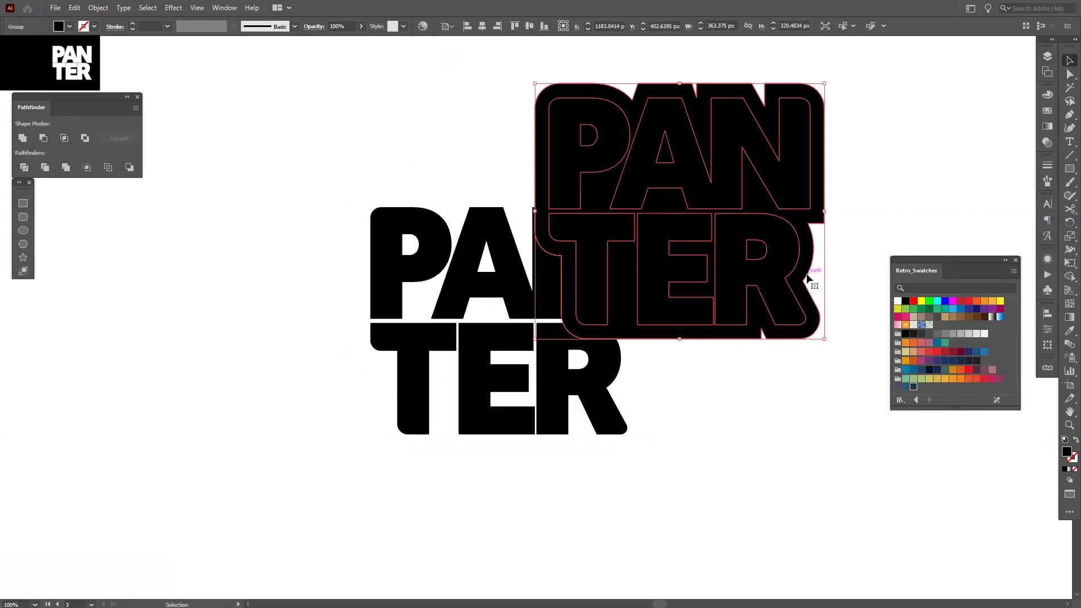
pyautogui.hotkey('ctrl', 'z')
# Unite the outline group into a single shape and give it a white fill with a black stroke
pyautogui.click(22, 138)
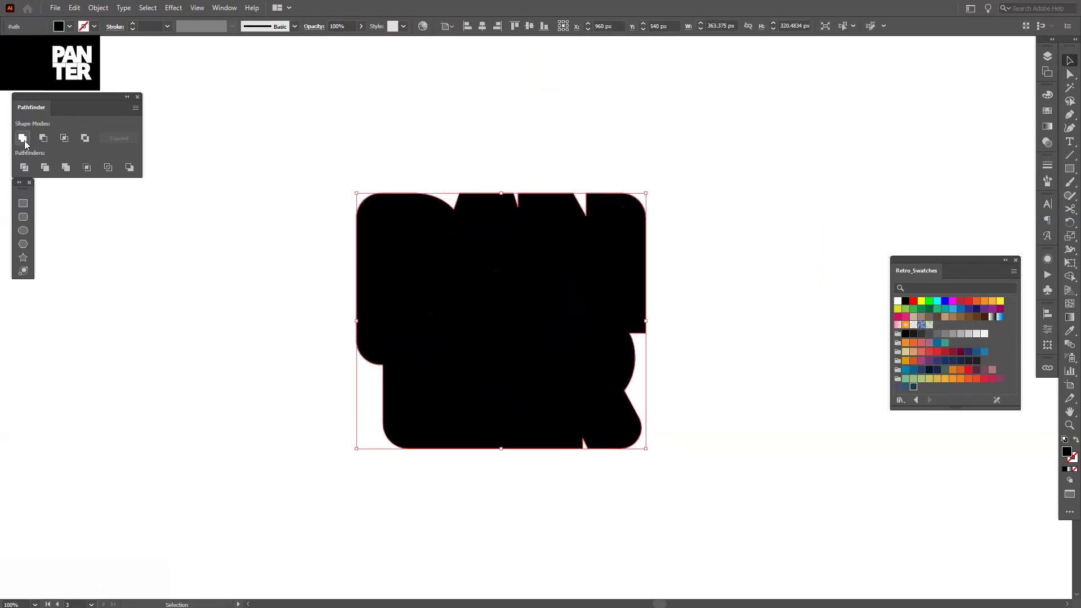
pyautogui.click(898, 302)
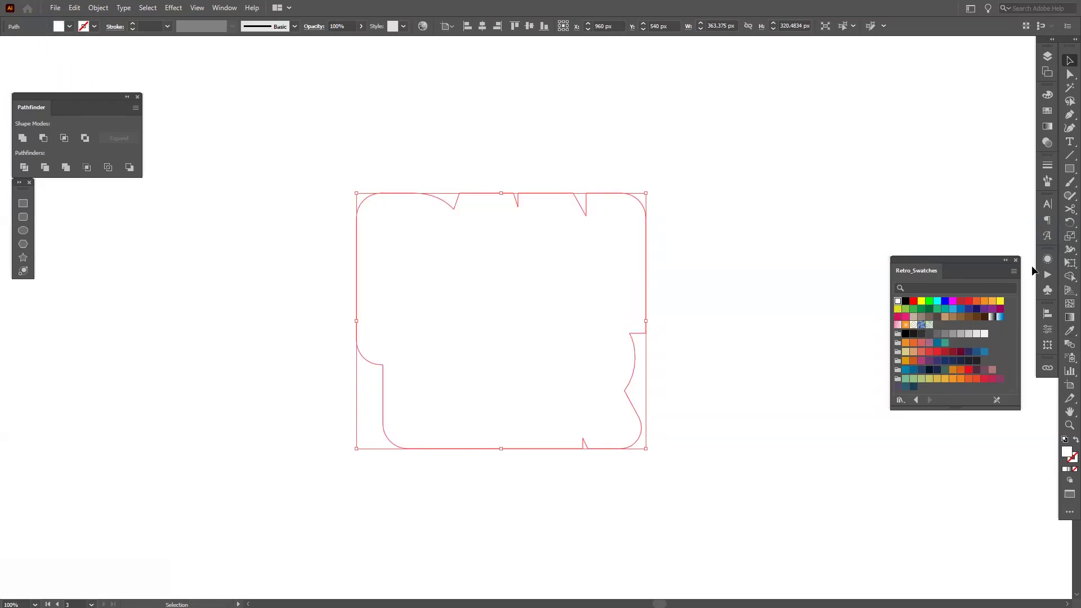
pyautogui.click(1073, 460)
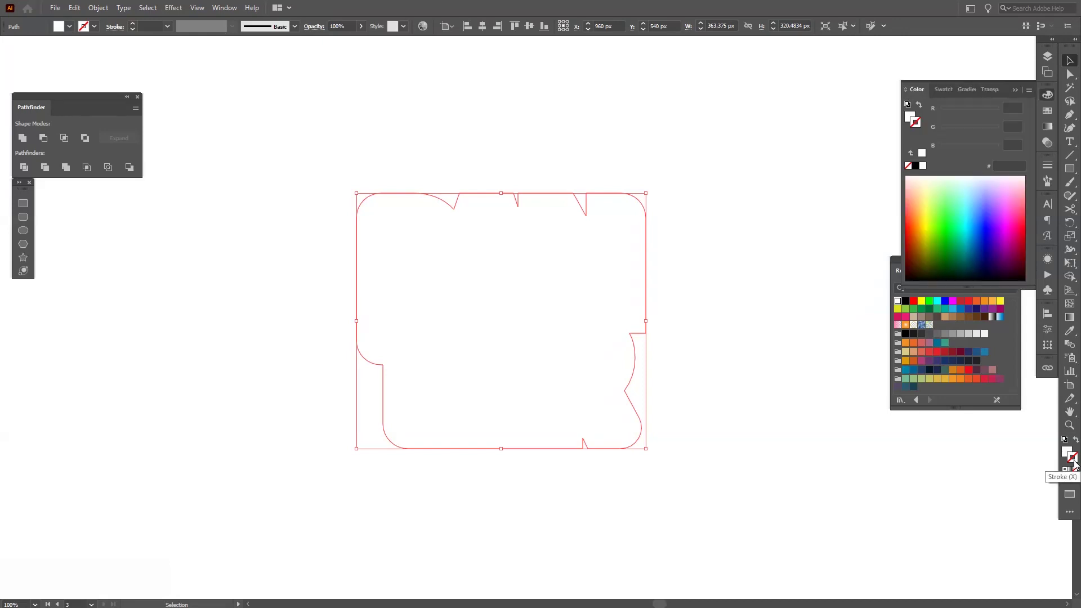
pyautogui.click(914, 166)
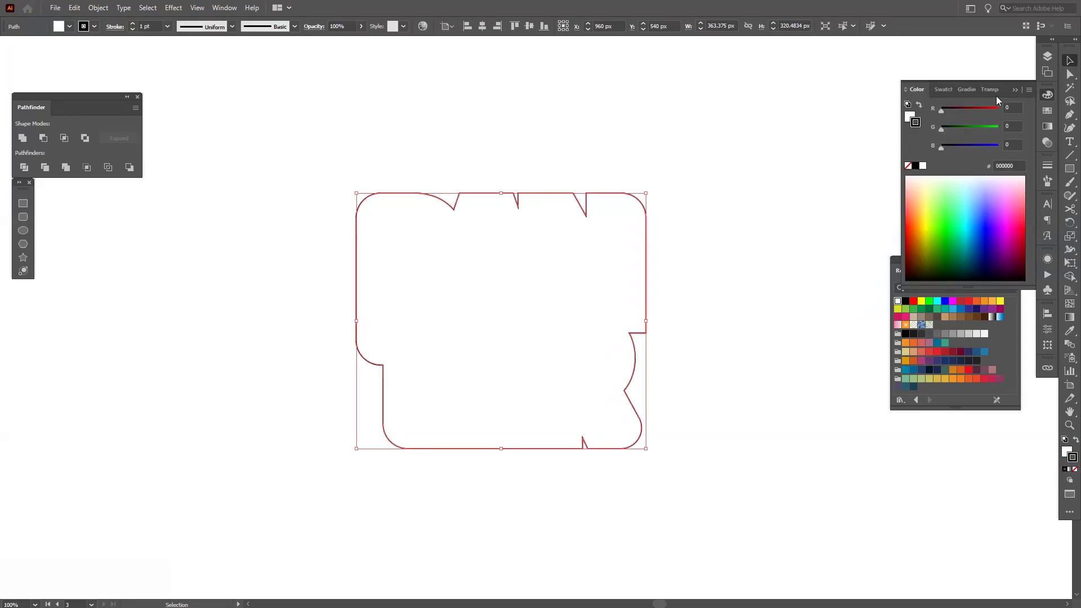
pyautogui.click(1015, 90)
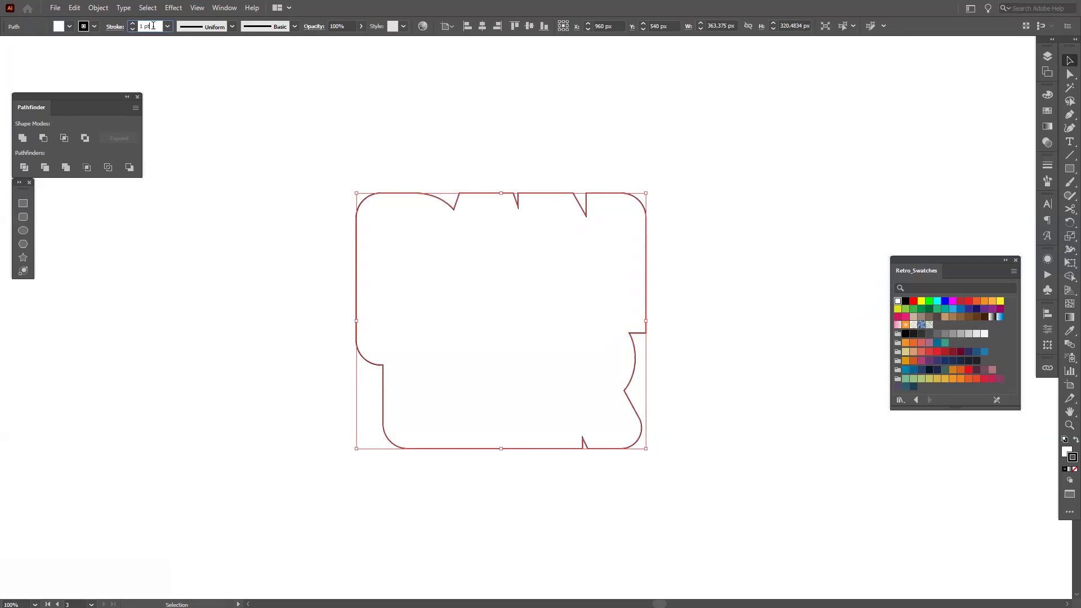
# Set the outline's stroke weight to 3 pt and display the full stroke options
pyautogui.press('Up')
pyautogui.press('Up')
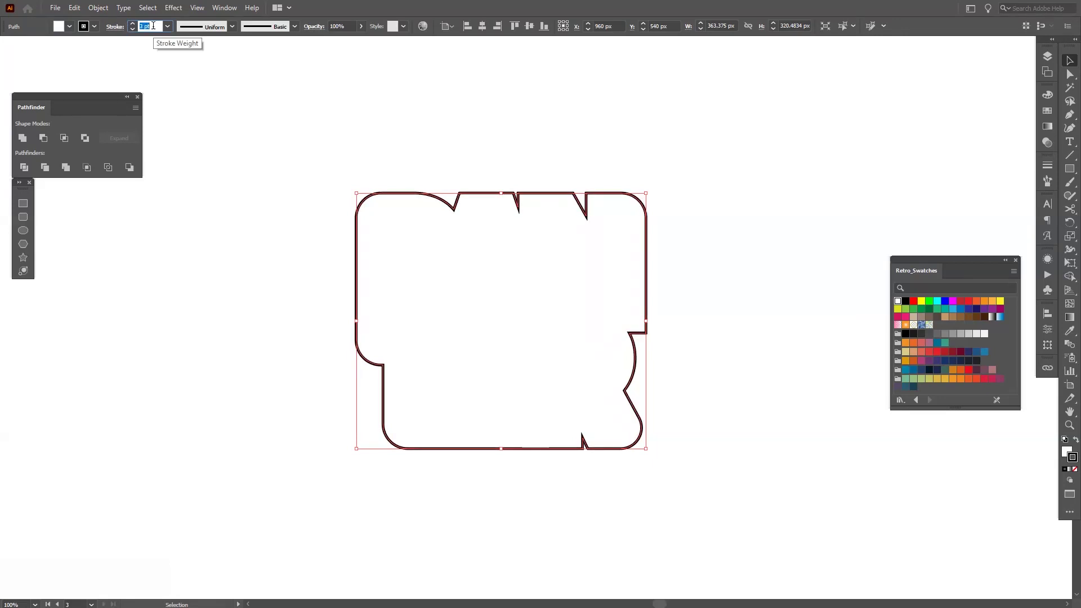
pyautogui.click(1049, 170)
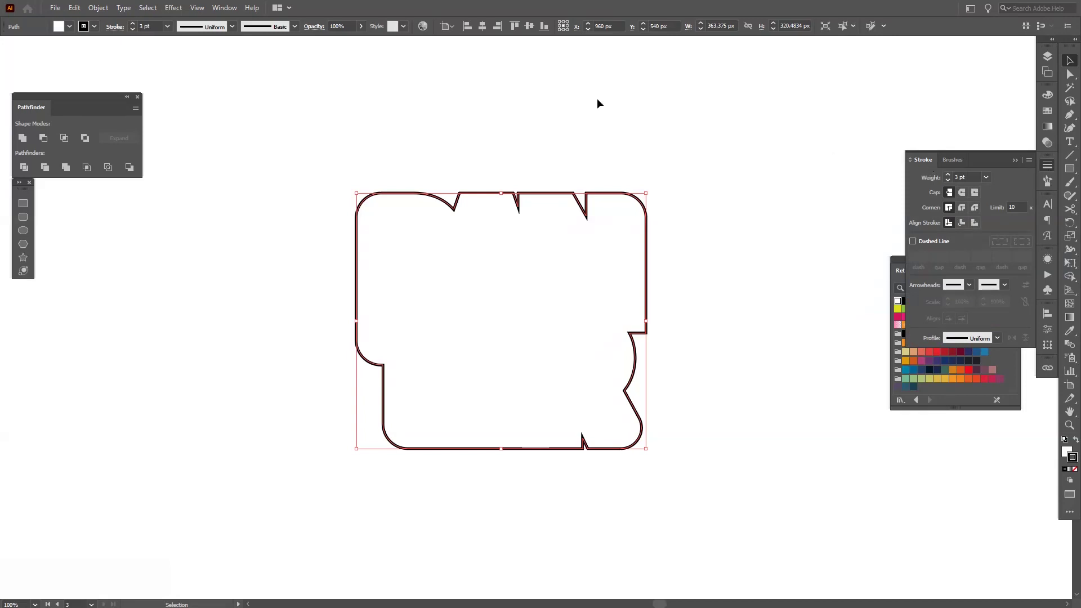
pyautogui.click(228, 9)
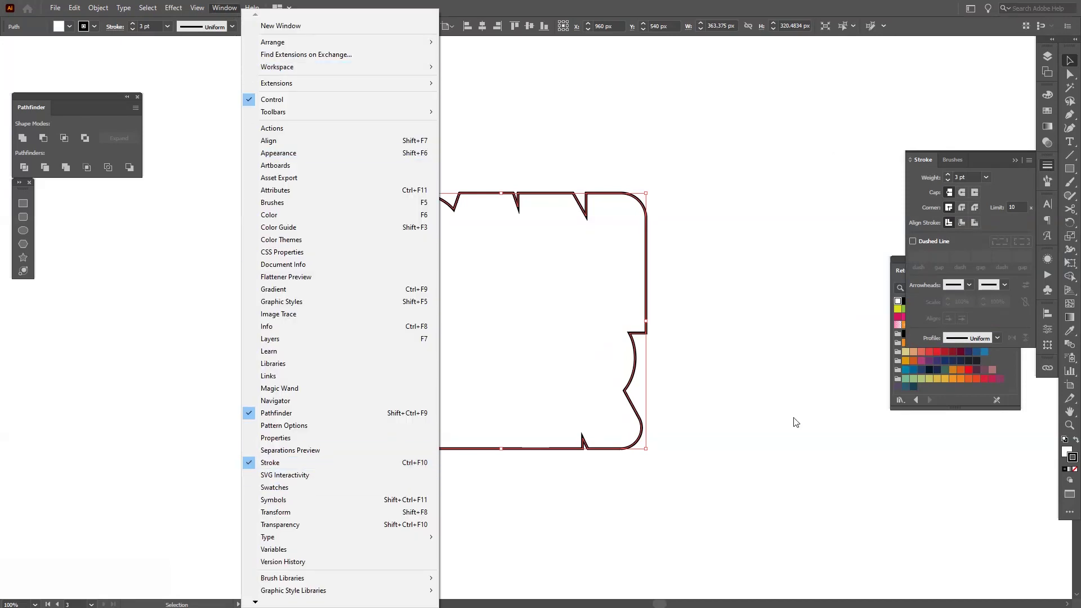
pyautogui.click(1005, 181)
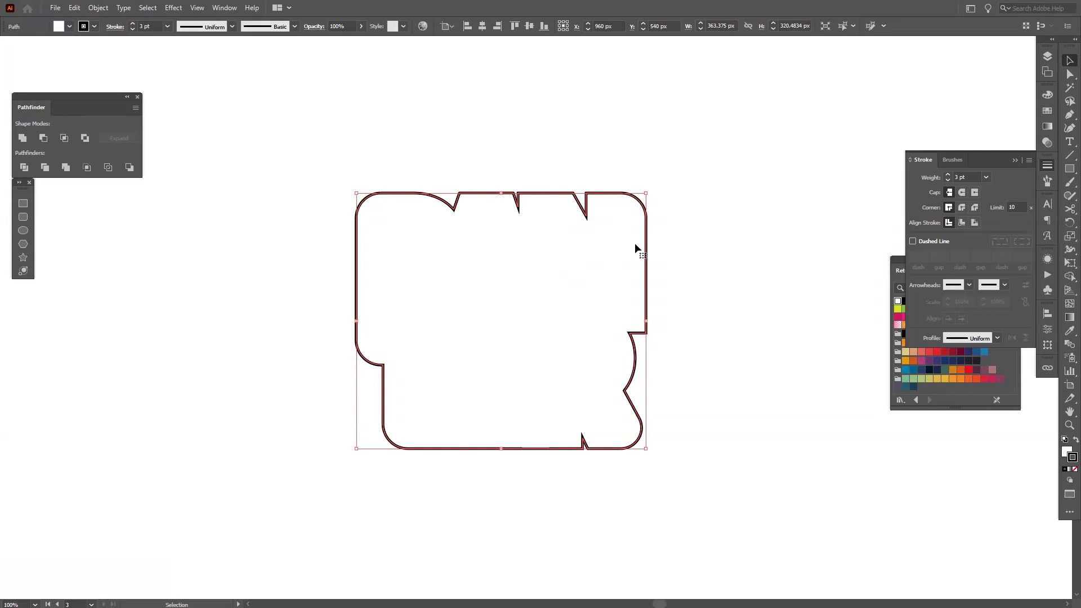
# Send the white outline shape to the back, behind the black PANTER letters
pyautogui.press('ctrl')
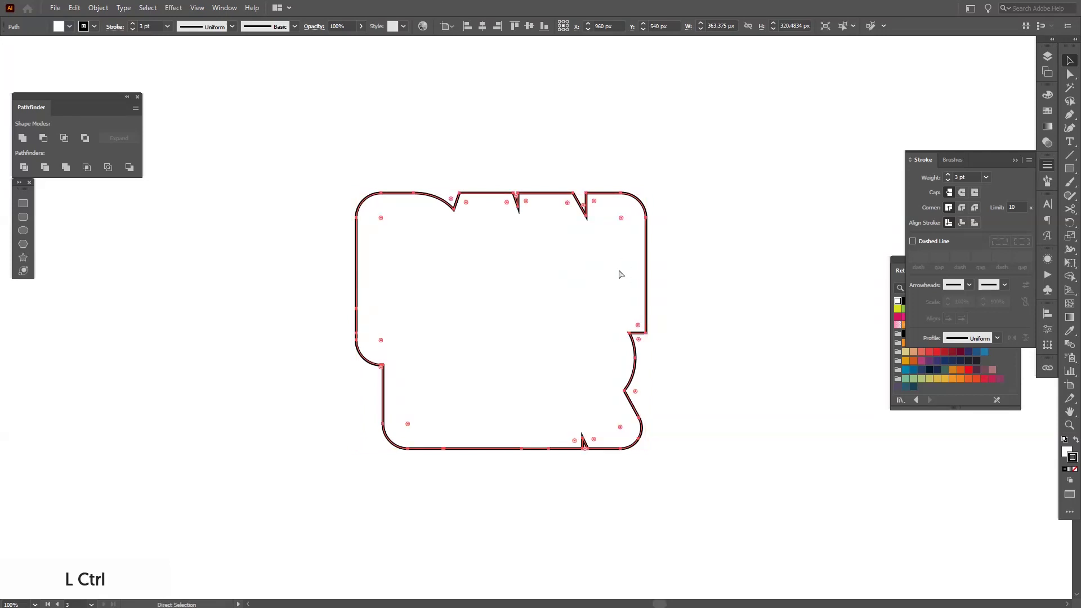
pyautogui.hotkey('ctrl', 'shift', '[')
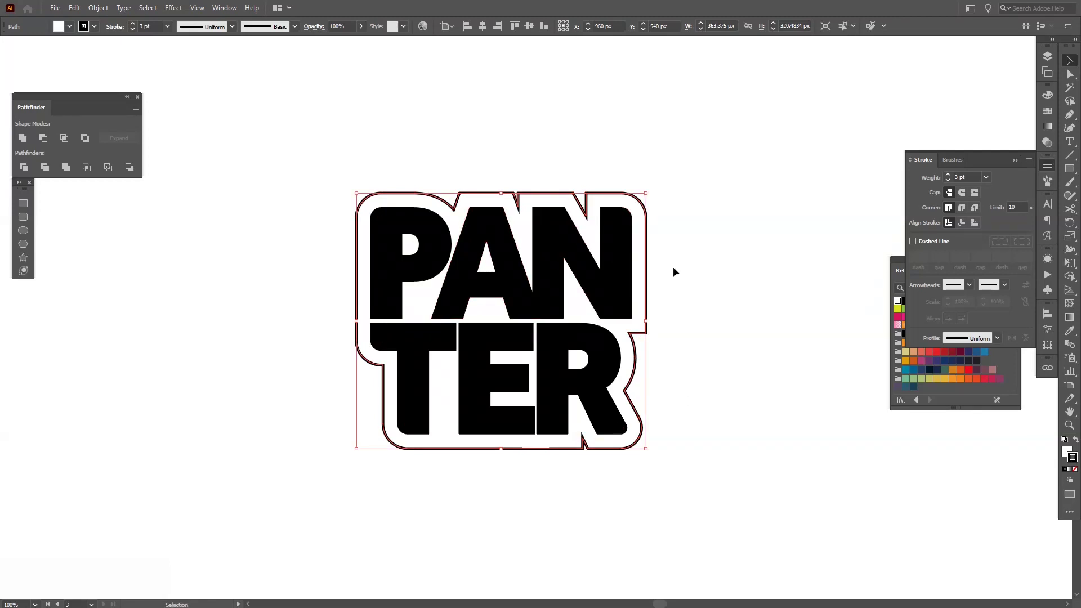
# Inspect the outline's sharp notches above the A and N and align its stroke to the outside
pyautogui.keyDown('alt'); pyautogui.scroll(1, 639, 297); pyautogui.keyUp('alt')
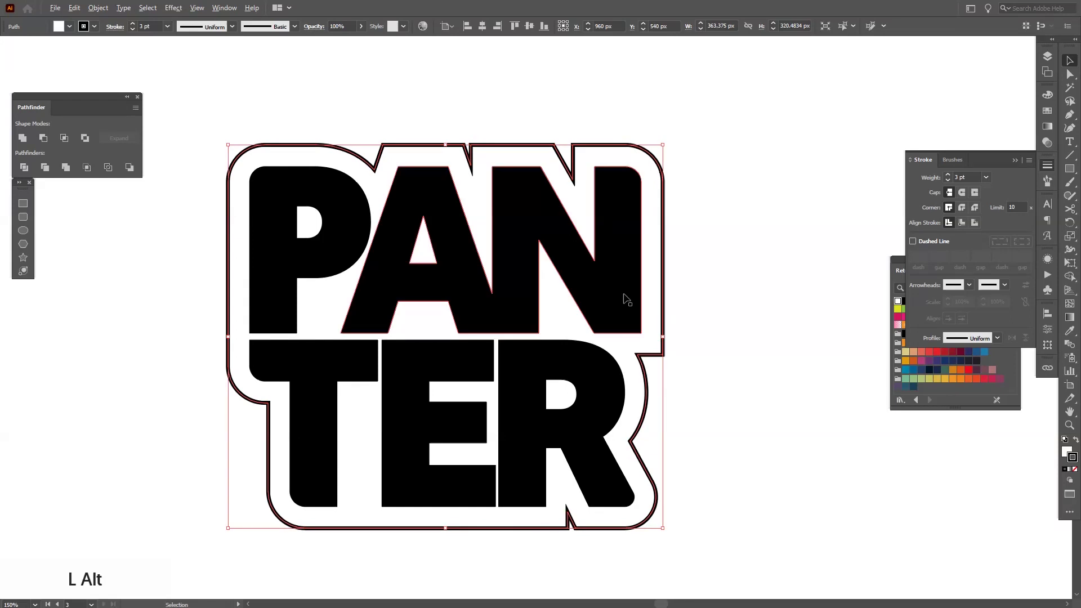
pyautogui.keyDown('alt'); pyautogui.scroll(2, 624, 295); pyautogui.keyUp('alt')
pyautogui.moveTo(514, 150); pyautogui.dragTo(687, 347)
pyautogui.keyDown('alt'); pyautogui.scroll(4, 487, 209); pyautogui.keyUp('alt')
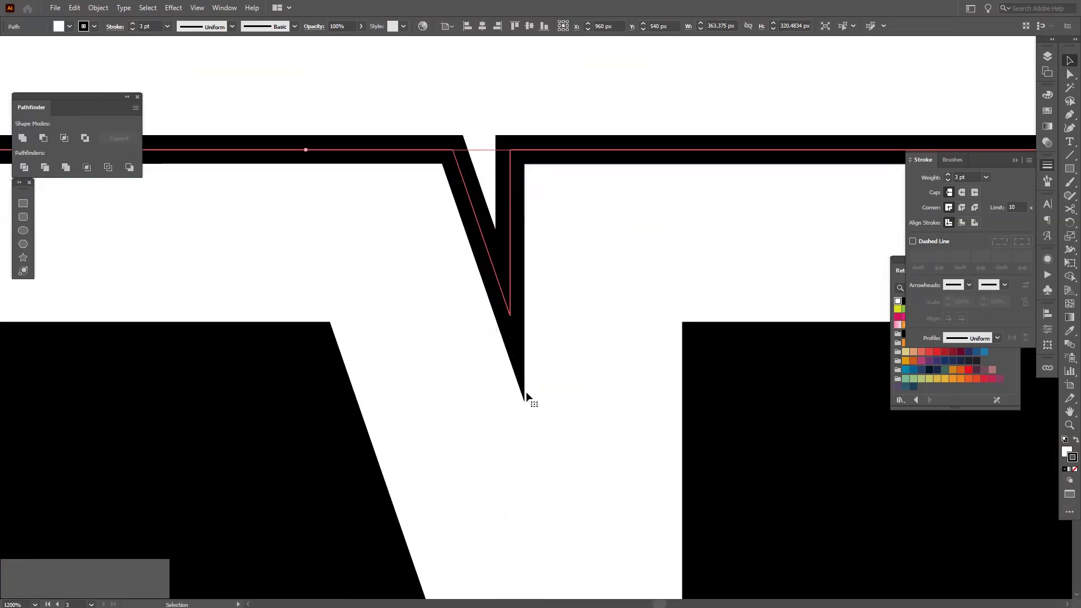
pyautogui.keyDown('alt'); pyautogui.scroll(1, 523, 314); pyautogui.keyUp('alt')
pyautogui.keyDown('alt'); pyautogui.scroll(-4, 523, 313); pyautogui.keyUp('alt')
pyautogui.moveTo(523, 313); pyautogui.dragTo(561, 215)
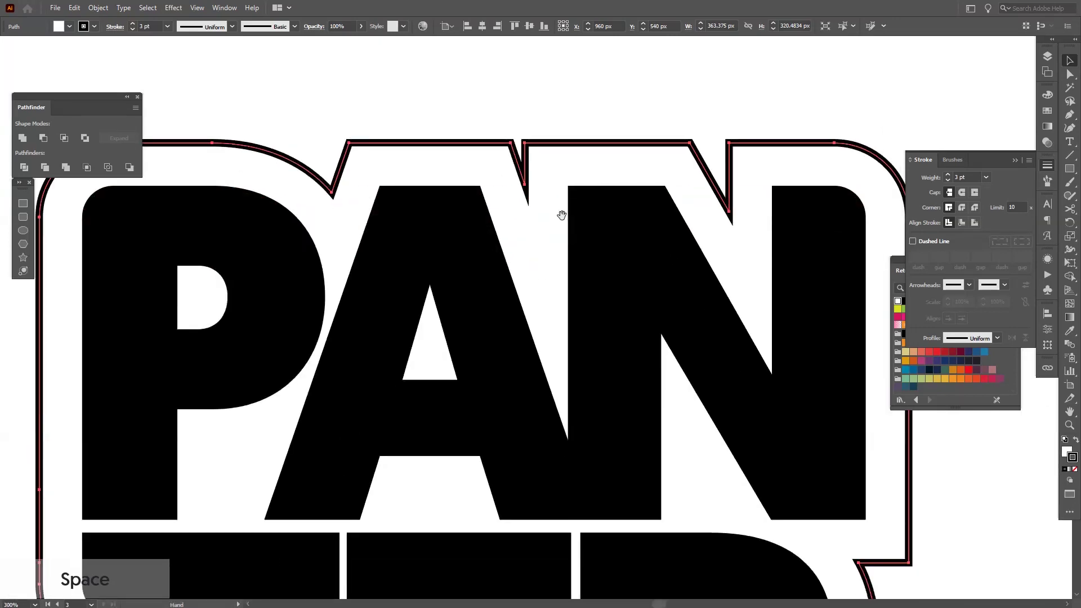
pyautogui.keyDown('alt'); pyautogui.scroll(-2, 561, 215); pyautogui.keyUp('alt')
pyautogui.keyDown('alt'); pyautogui.scroll(2, 526, 163); pyautogui.keyUp('alt')
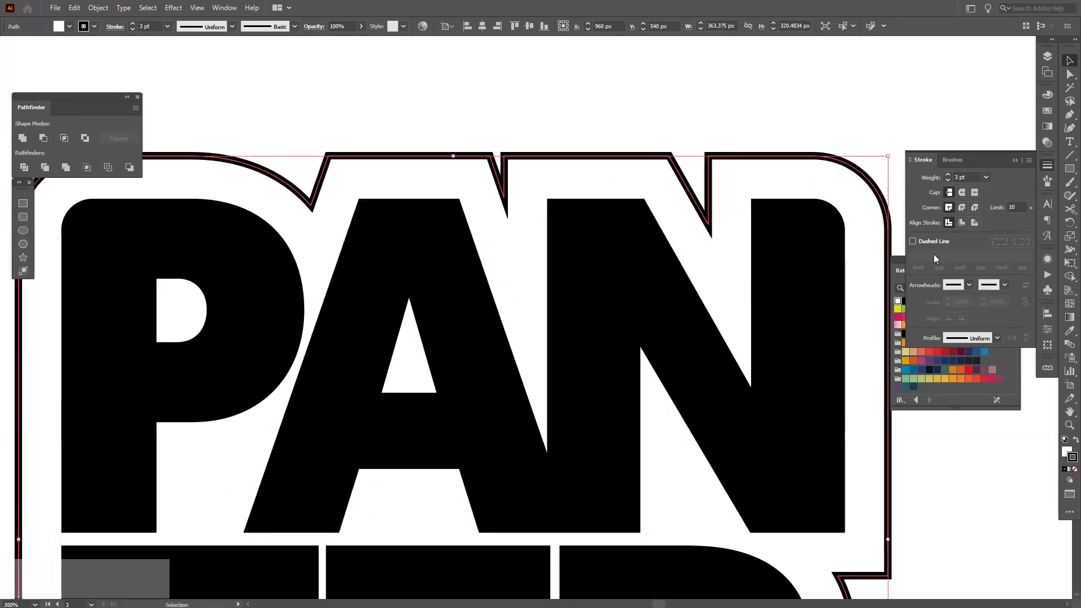
pyautogui.click(974, 223)
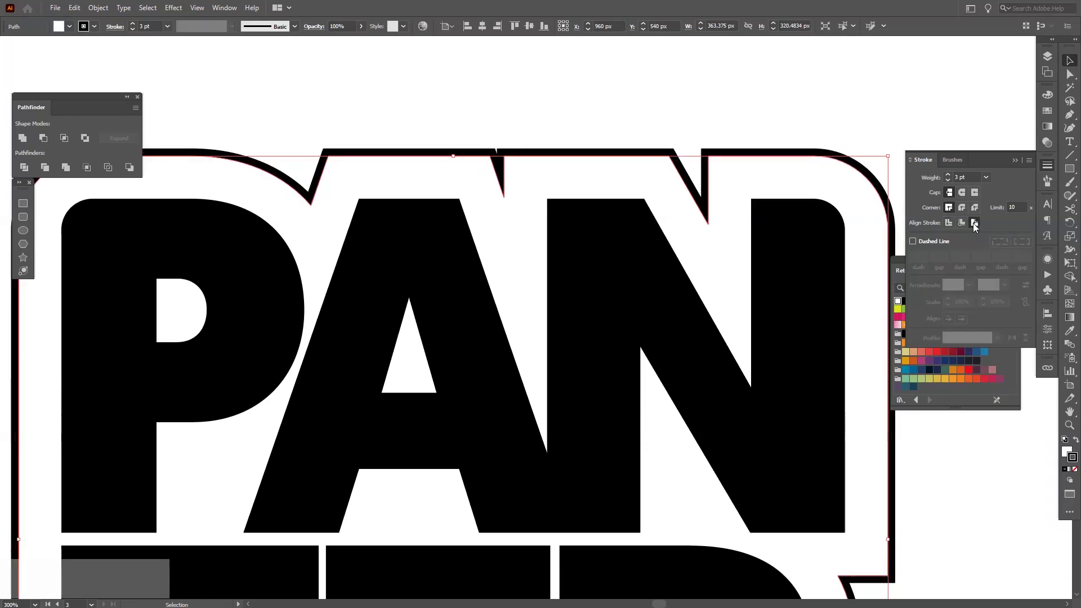
# Set the outline's stroke weight to 5 pt
pyautogui.click(693, 110)
pyautogui.moveTo(692, 110)
pyautogui.mouseDown()
pyautogui.moveTo(674, 146)
pyautogui.moveTo(653, 157)
pyautogui.moveTo(709, 116)
pyautogui.moveTo(671, 156)
pyautogui.mouseUp()
pyautogui.scroll(-2, 653, 156)
pyautogui.scroll(-1, 710, 114)
pyautogui.scroll(1, 671, 156)
pyautogui.moveTo(748, 159); pyautogui.dragTo(668, 280)
pyautogui.click(970, 177)
pyautogui.press('Up')
pyautogui.press('Up')
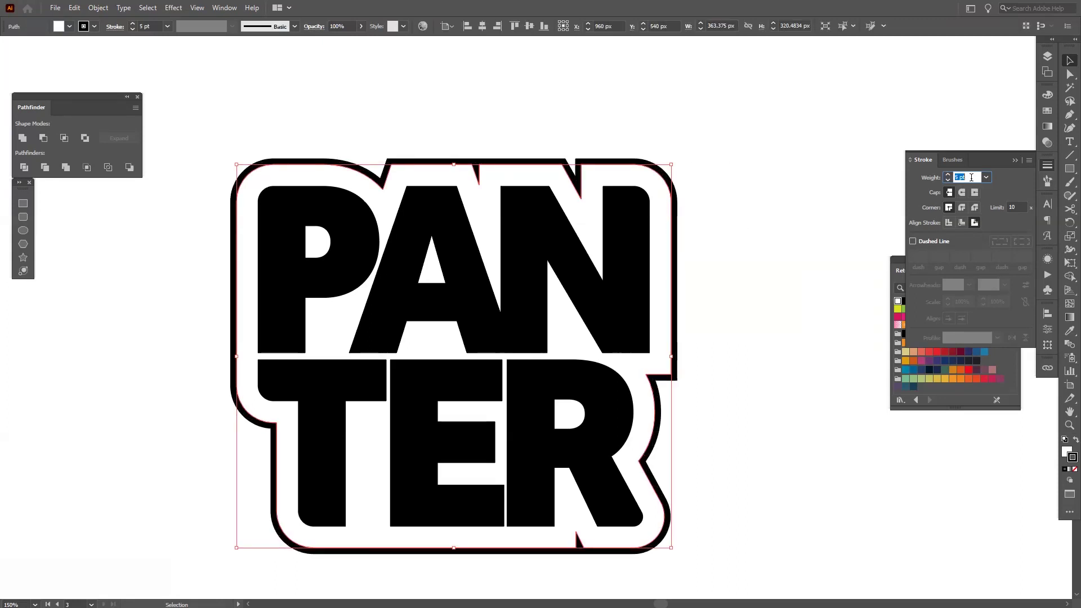
# Duplicate the outline shape around the logo in place by copying it and pasting the copy in front
pyautogui.click(757, 168)
pyautogui.scroll(-3, 757, 168)
pyautogui.moveTo(757, 168); pyautogui.dragTo(625, 219)
pyautogui.scroll(1, 594, 214)
pyautogui.scroll(-1, 627, 214)
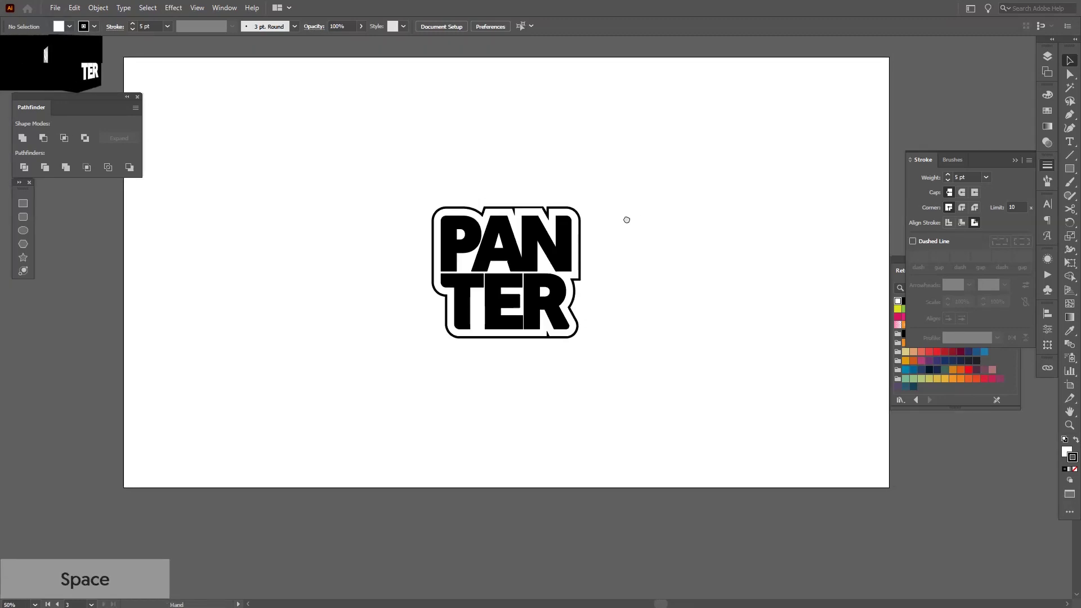
pyautogui.click(579, 279)
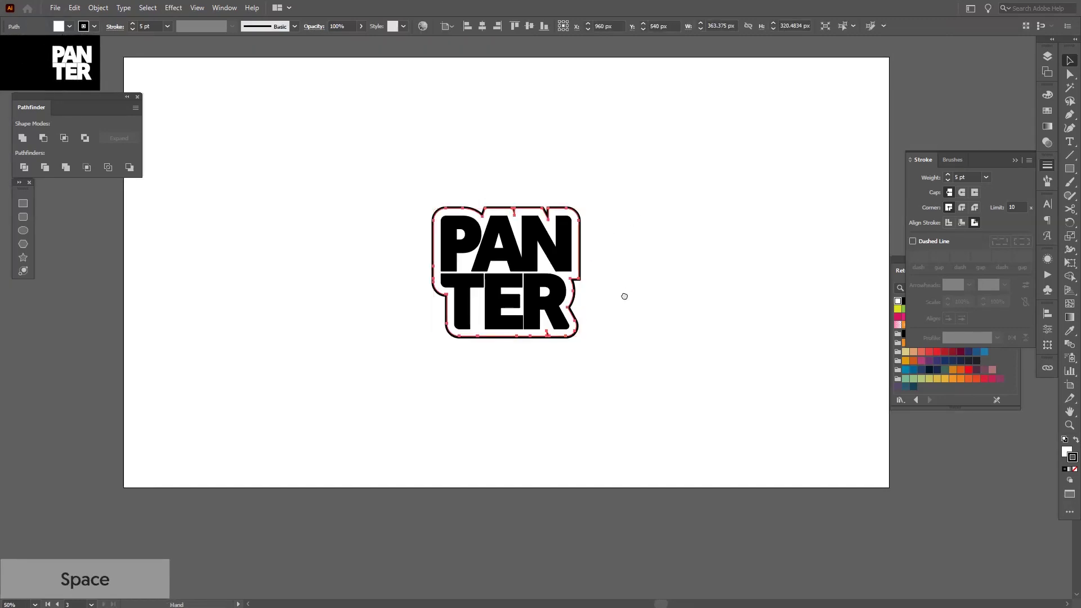
pyautogui.moveTo(625, 297); pyautogui.dragTo(655, 335)
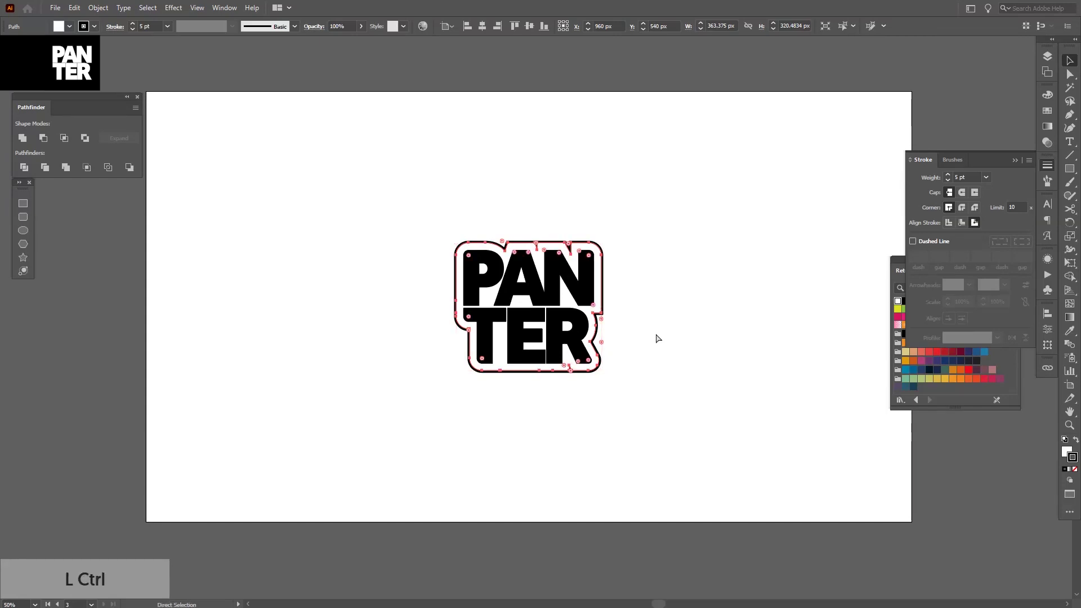
pyautogui.hotkey('ctrl', 'c')
pyautogui.hotkey('ctrl', 'f')
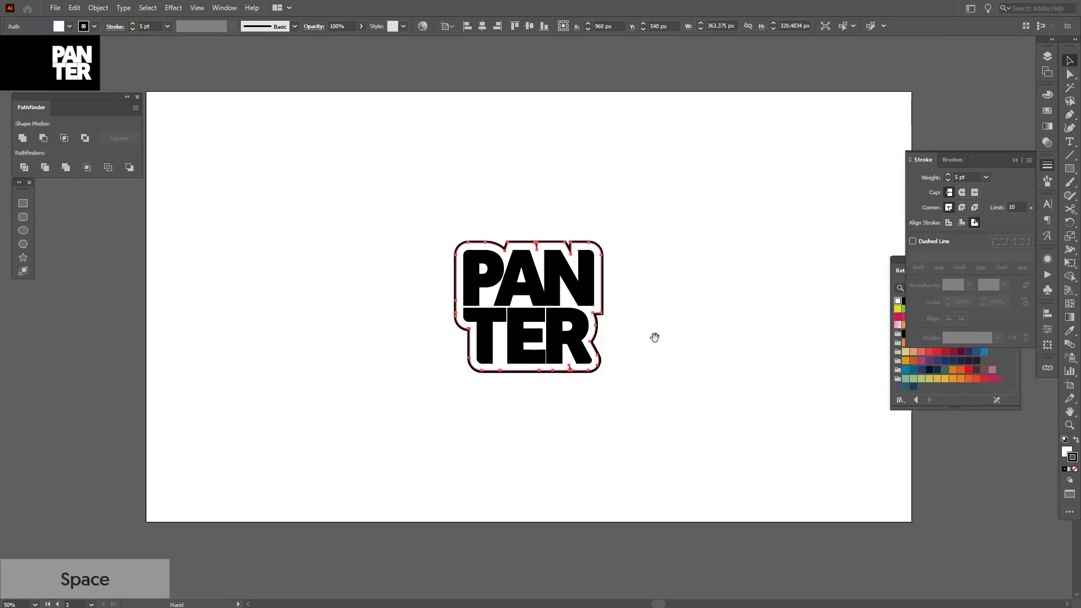
# Scale the outline copy proportionally from its center to about 2380 by 2099 px, extending beyond the artboard
pyautogui.scroll(-1, 654, 338)
pyautogui.moveTo(649, 313); pyautogui.dragTo(596, 322)
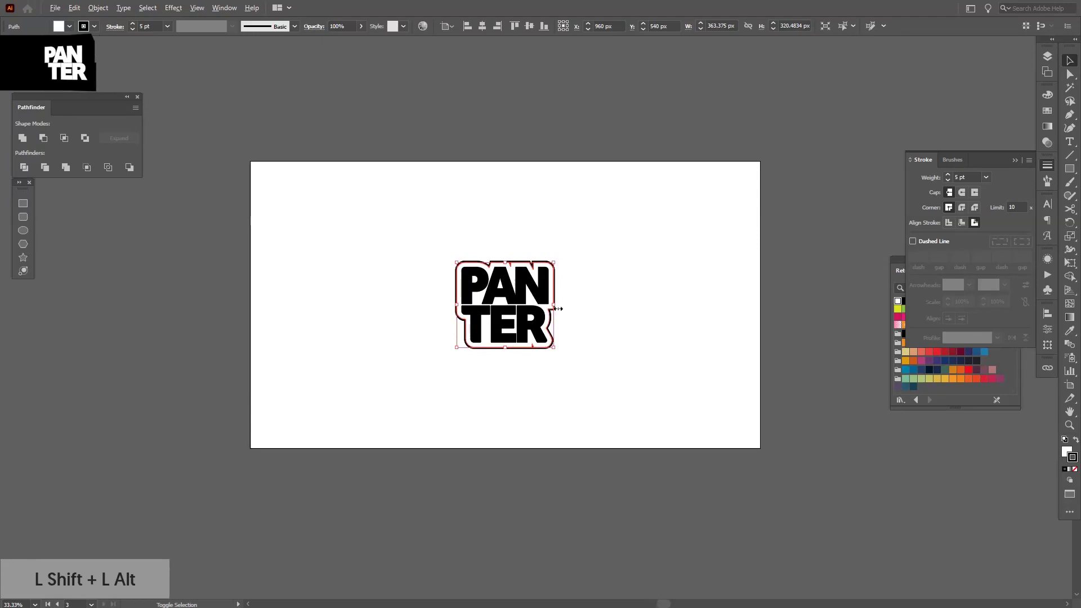
pyautogui.moveTo(557, 311); pyautogui.dragTo(821, 369)
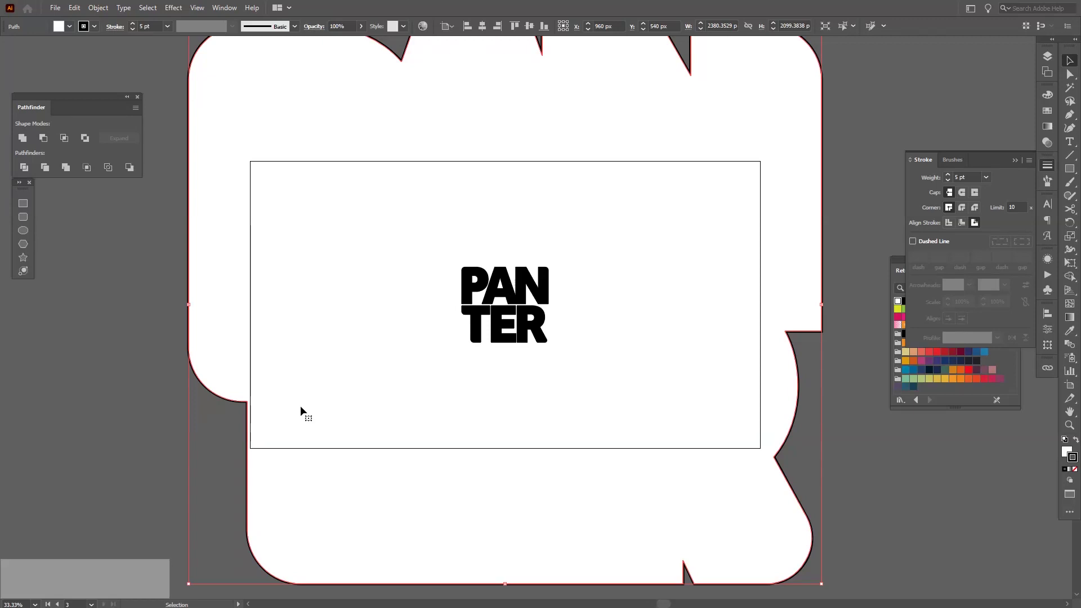
# Delete the scaled-up outline copy that covers the artboard
pyautogui.click(805, 423)
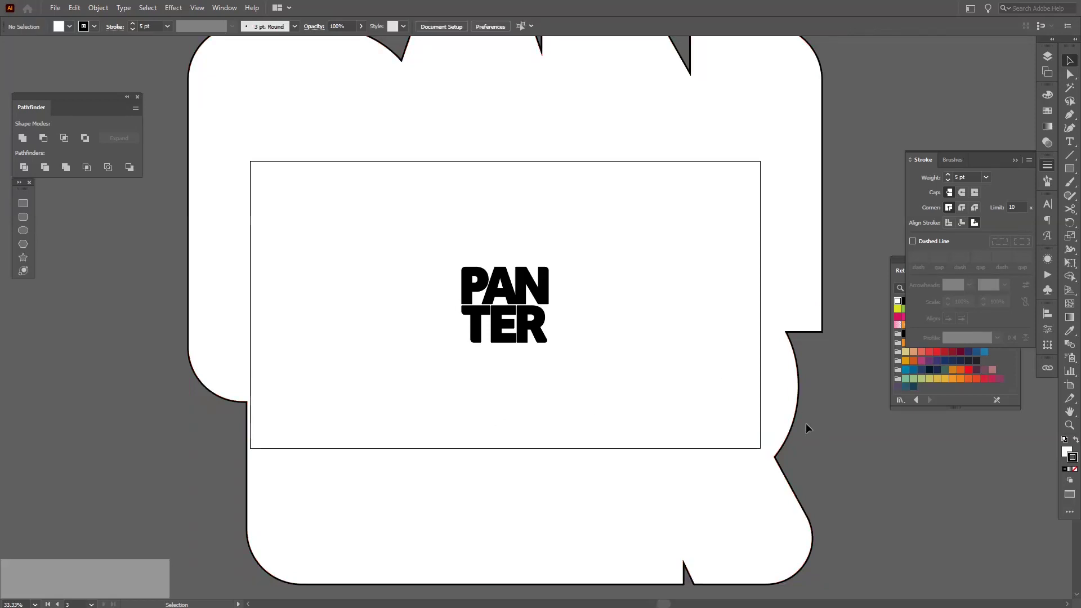
pyautogui.click(761, 362)
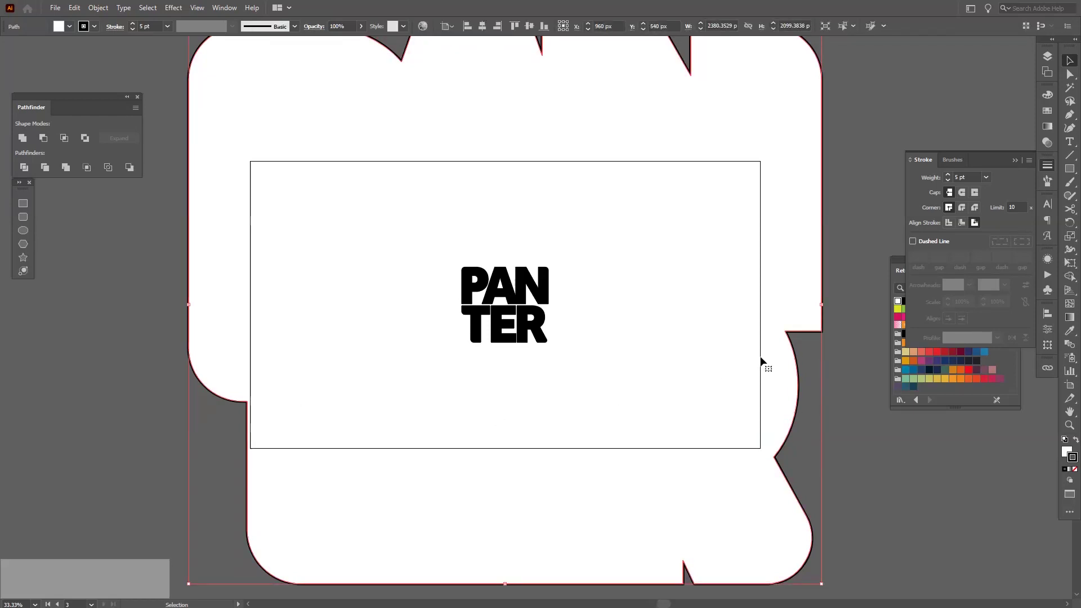
pyautogui.press('Delete')
pyautogui.scroll(1, 590, 256)
pyautogui.moveTo(593, 258); pyautogui.dragTo(609, 250)
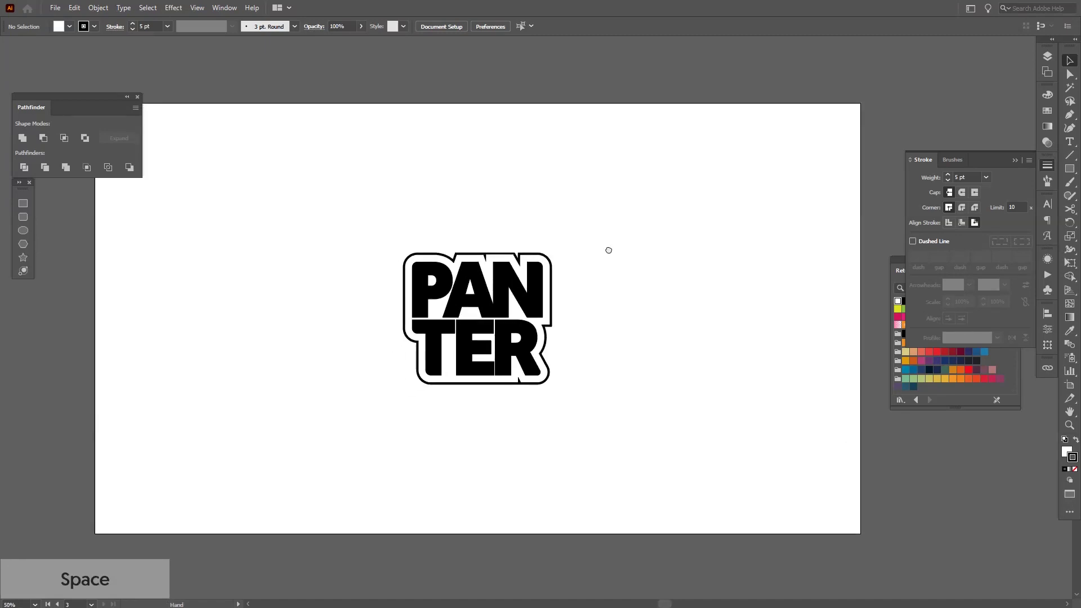
# Resize the artboard to a 1080 by 1080 px square by setting its width to match its height
pyautogui.hotkey('shift', 'o')
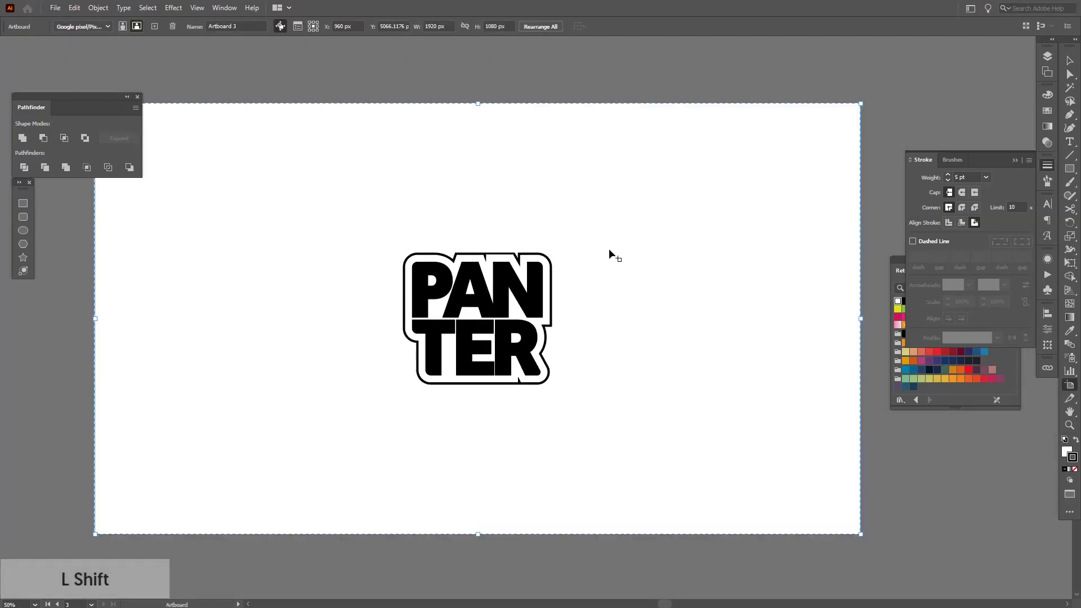
pyautogui.click(497, 26)
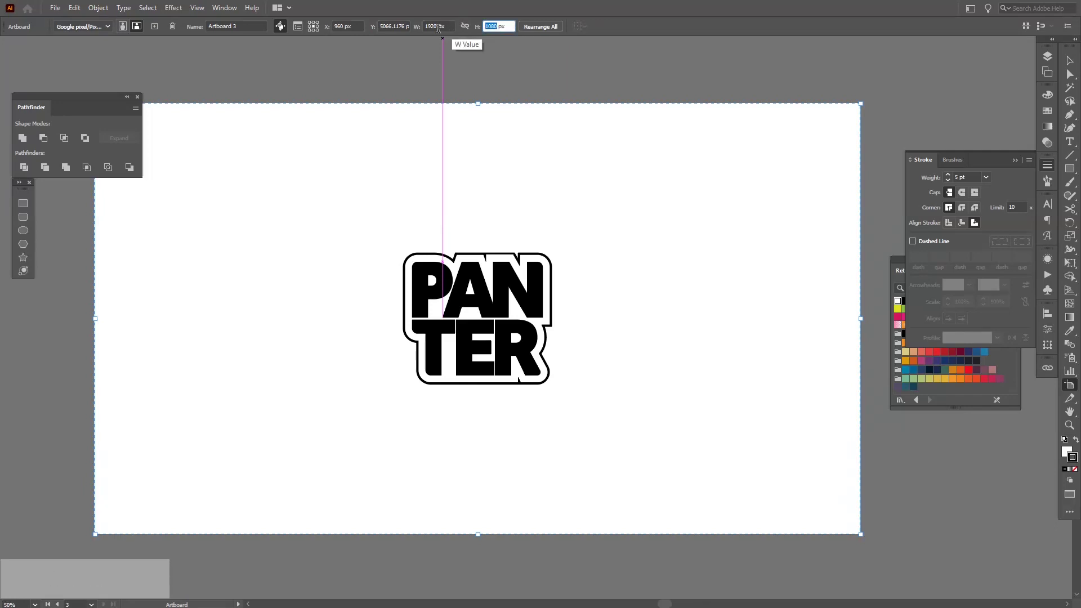
pyautogui.moveTo(444, 26); pyautogui.dragTo(421, 24)
pyautogui.hotkey('ctrl', 'v')
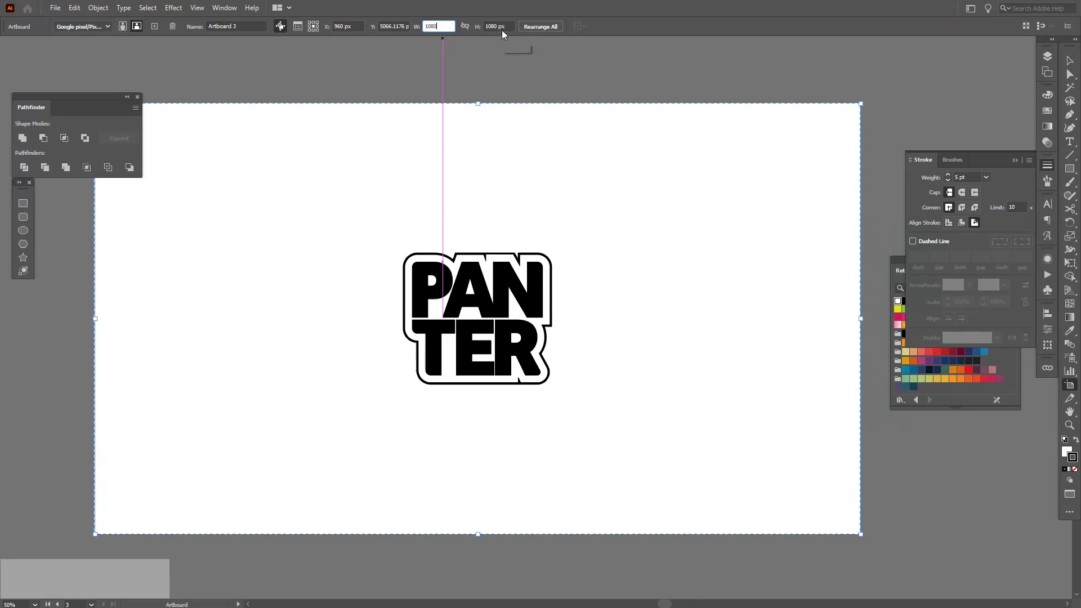
pyautogui.click(500, 27)
pyautogui.click(1069, 64)
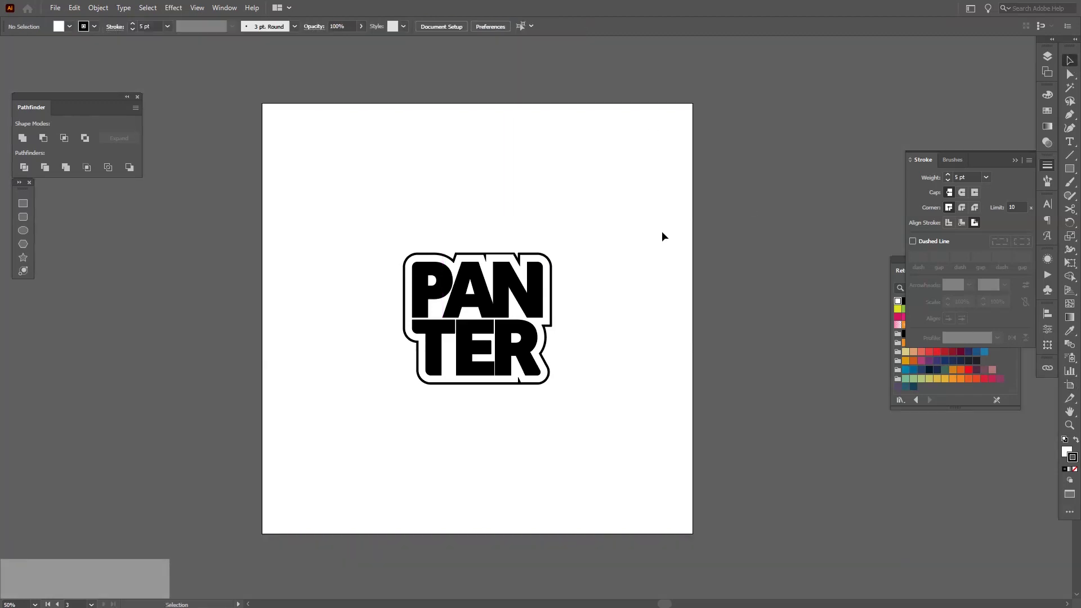
# Duplicate the outline around the logo in place, pasting the copy in front
pyautogui.click(553, 303)
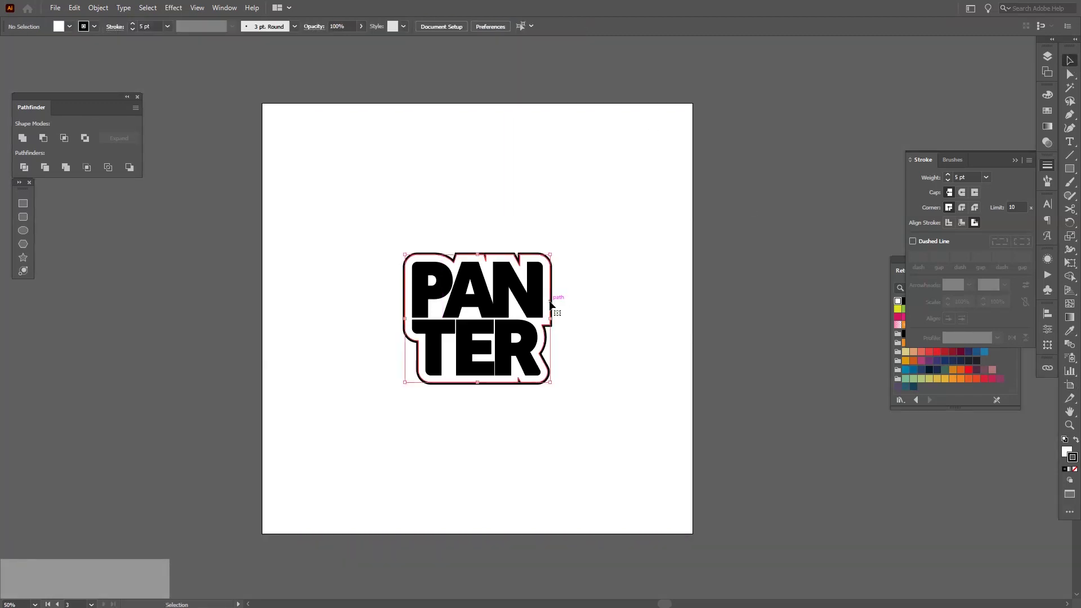
pyautogui.hotkey('ctrl', 'f')
pyautogui.moveTo(561, 299); pyautogui.dragTo(684, 298)
pyautogui.scroll(-1, 537, 262)
pyautogui.hotkey('alt', 'shift')
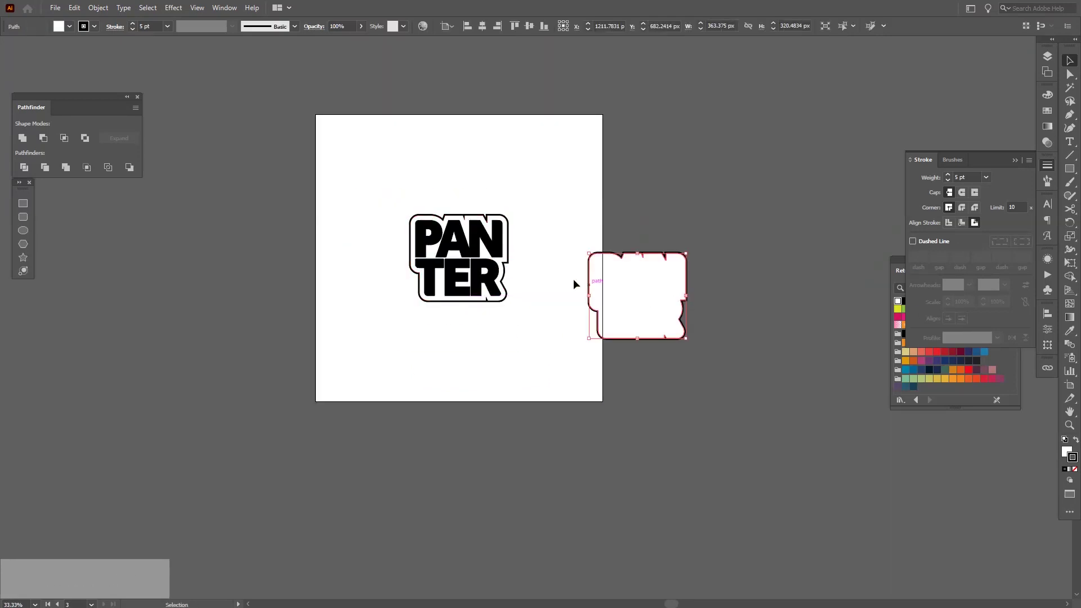
pyautogui.moveTo(506, 265); pyautogui.dragTo(549, 302)
pyautogui.hotkey('ctrl', 'z')
pyautogui.hotkey('ctrl', 'z')
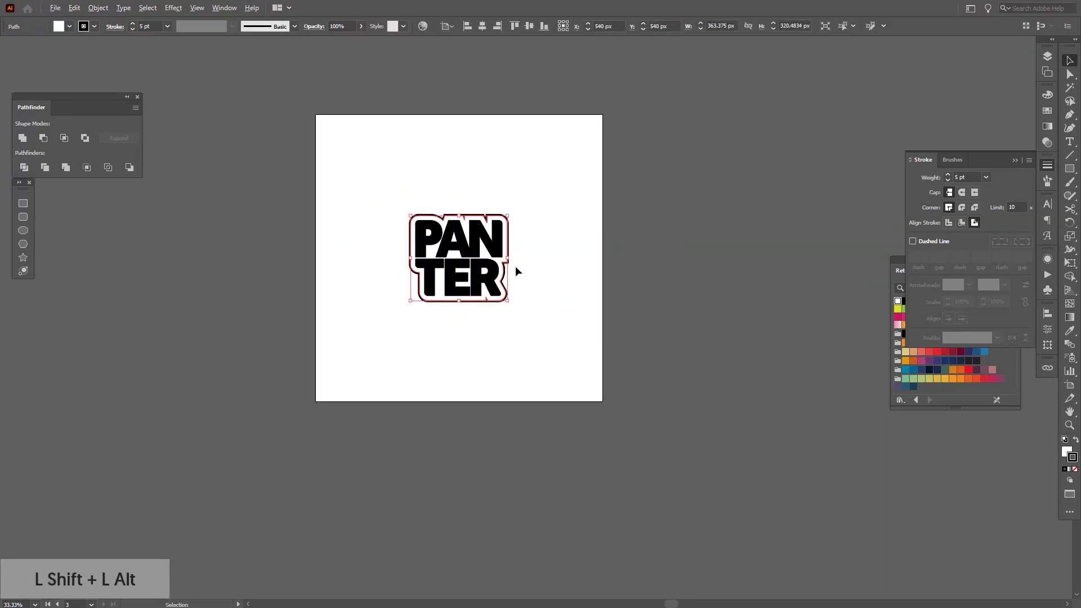
# Scale the outline copy proportionally from its center to about 1516 by 1337 px and send it to the back
pyautogui.moveTo(510, 259); pyautogui.dragTo(660, 292)
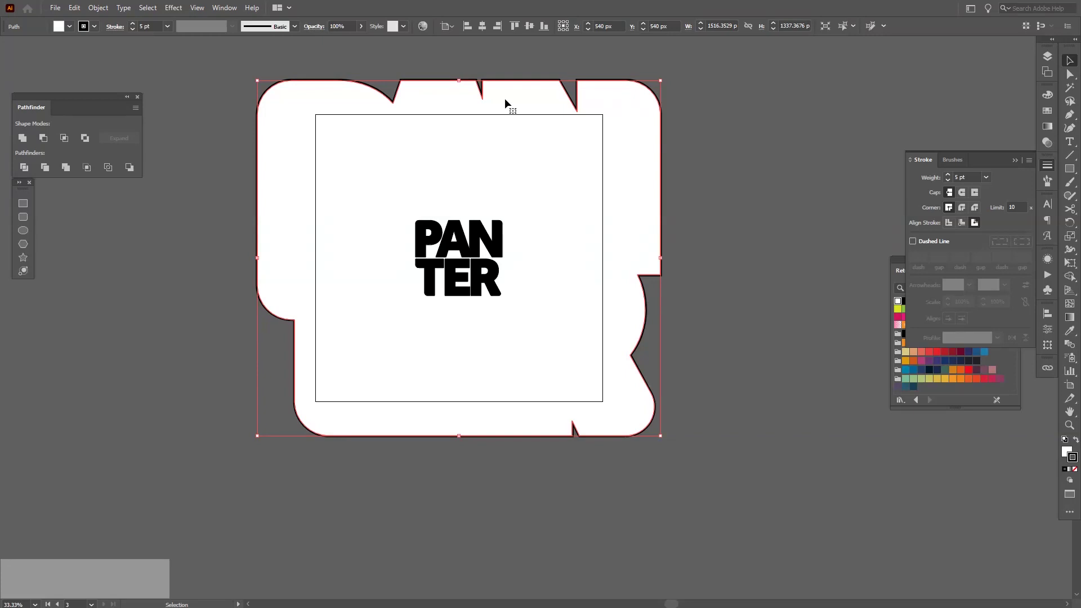
pyautogui.press('ctrl')
pyautogui.press('shift')
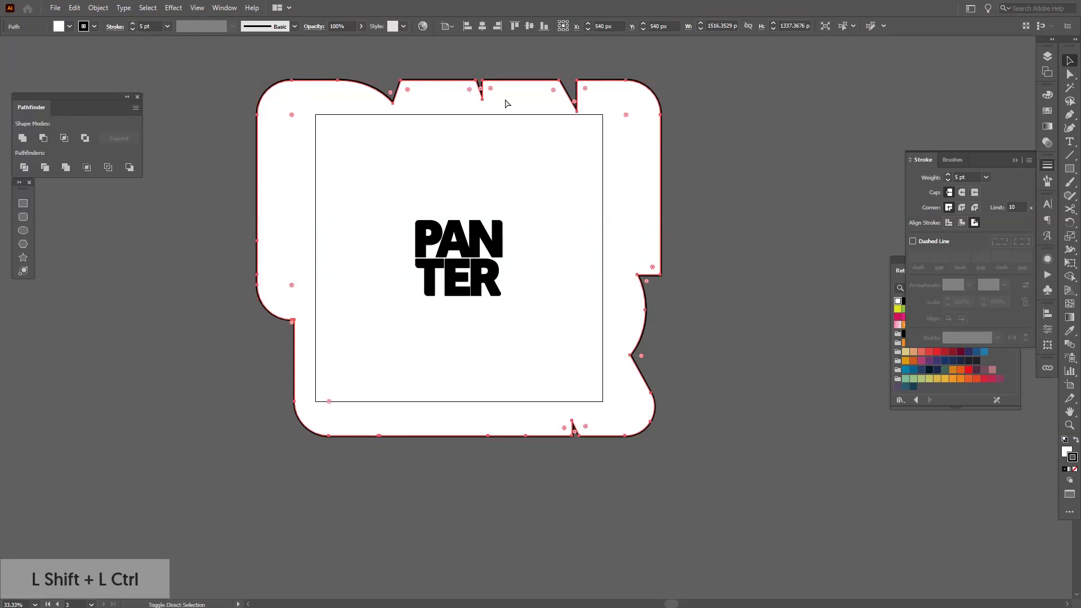
pyautogui.hotkey('ctrl', 'shift', '[')
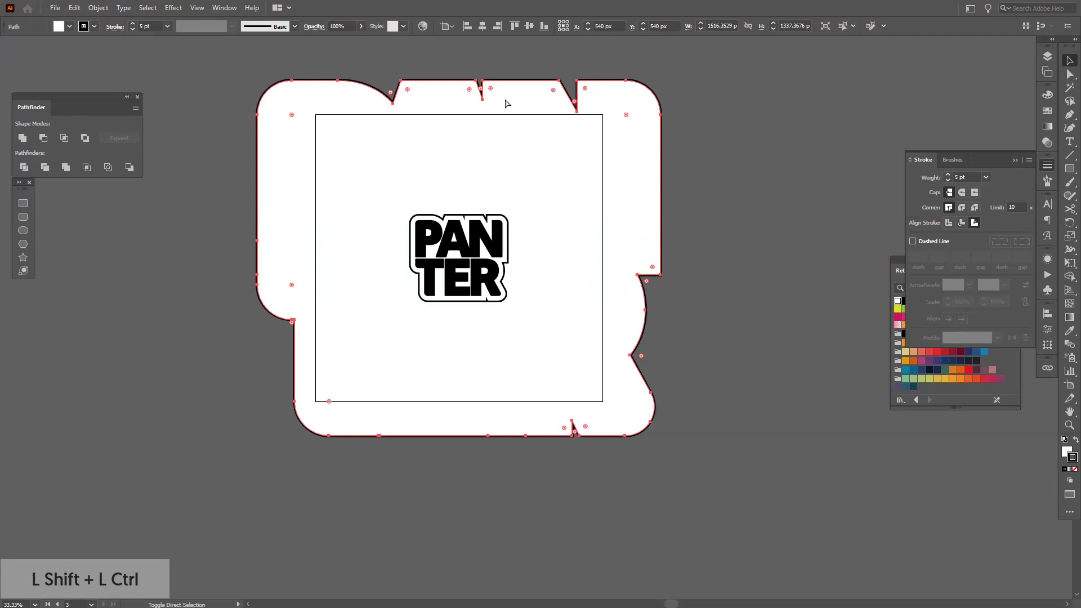
pyautogui.click(687, 272)
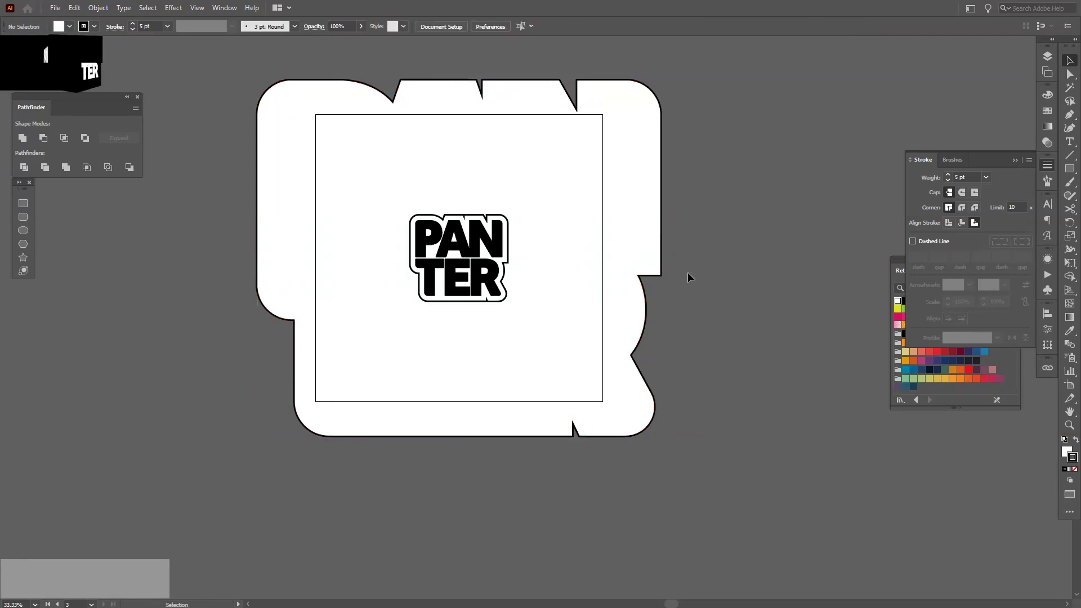
# Set the large outer outline's stroke weight to 10 pt
pyautogui.scroll(2, 558, 219)
pyautogui.moveTo(557, 220); pyautogui.dragTo(533, 203)
pyautogui.click(804, 382)
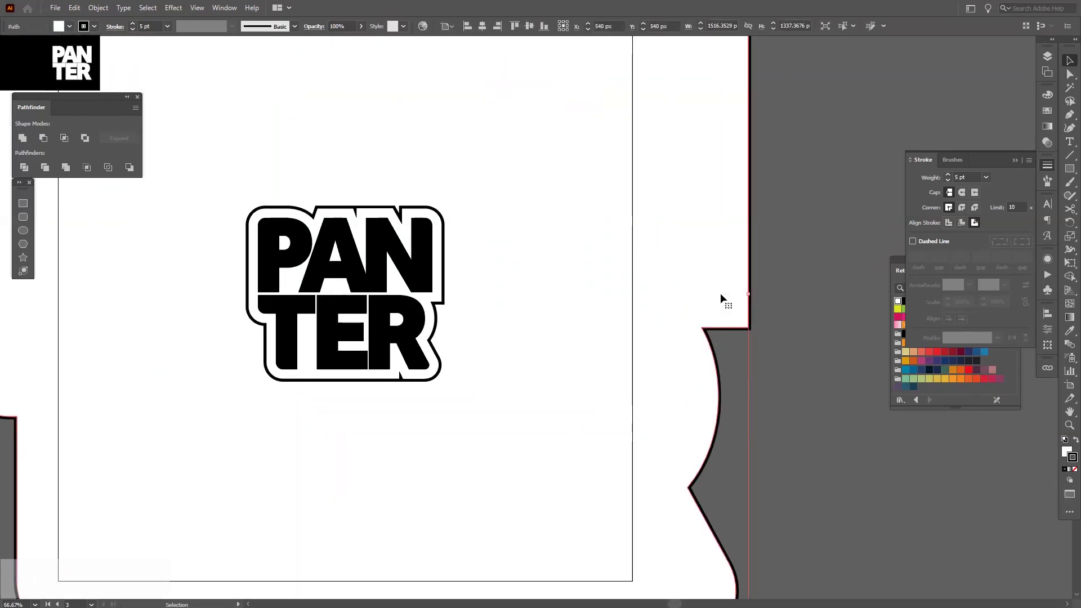
pyautogui.click(966, 176)
pyautogui.press('Up')
pyautogui.press('Up')
pyautogui.press('Up')
pyautogui.press('Up')
pyautogui.press('Up')
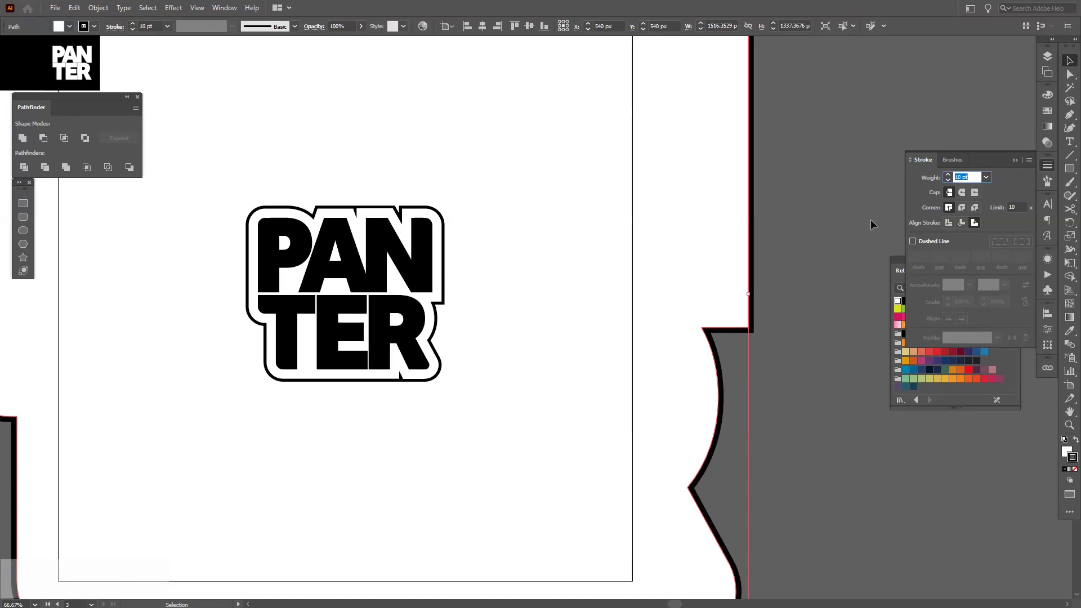
# Select the small outline around the logo together with the large outer outline and make a blend between them
pyautogui.click(462, 202)
pyautogui.click(450, 228)
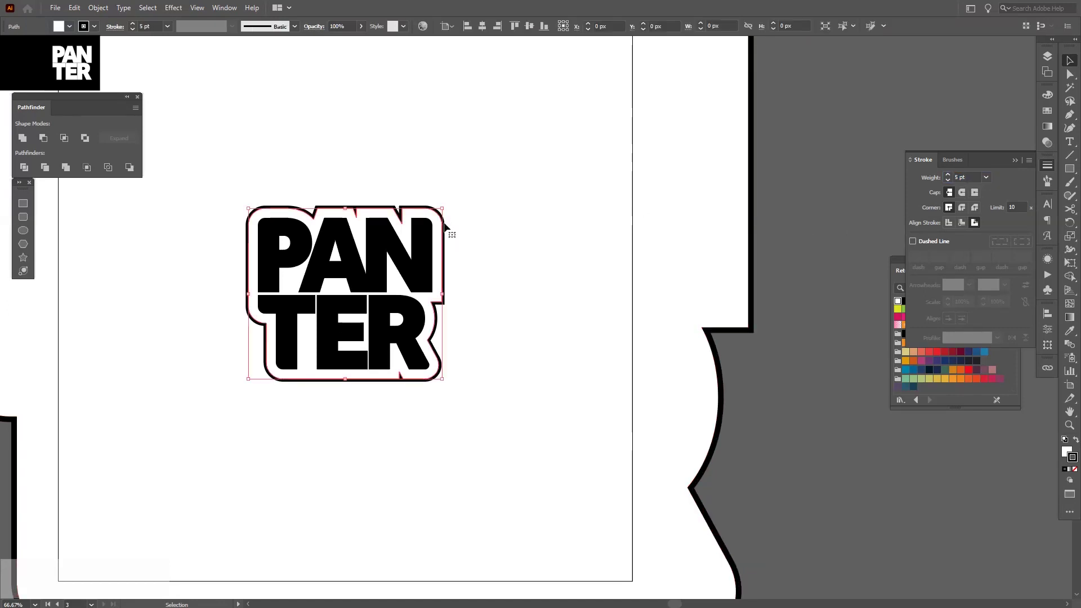
pyautogui.moveTo(783, 454); pyautogui.dragTo(441, 273)
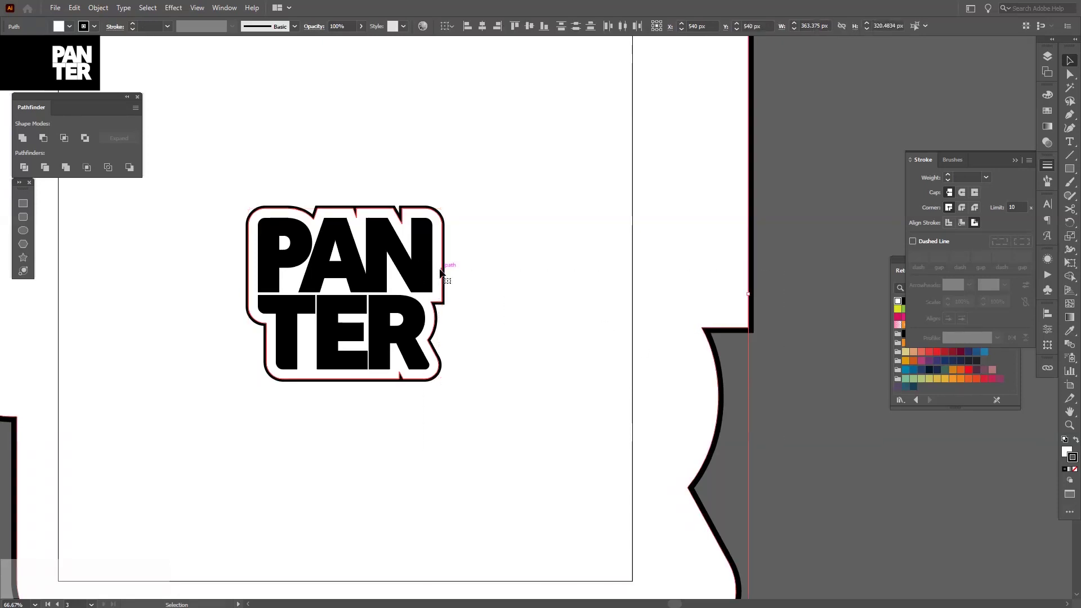
pyautogui.scroll(3, 422, 273)
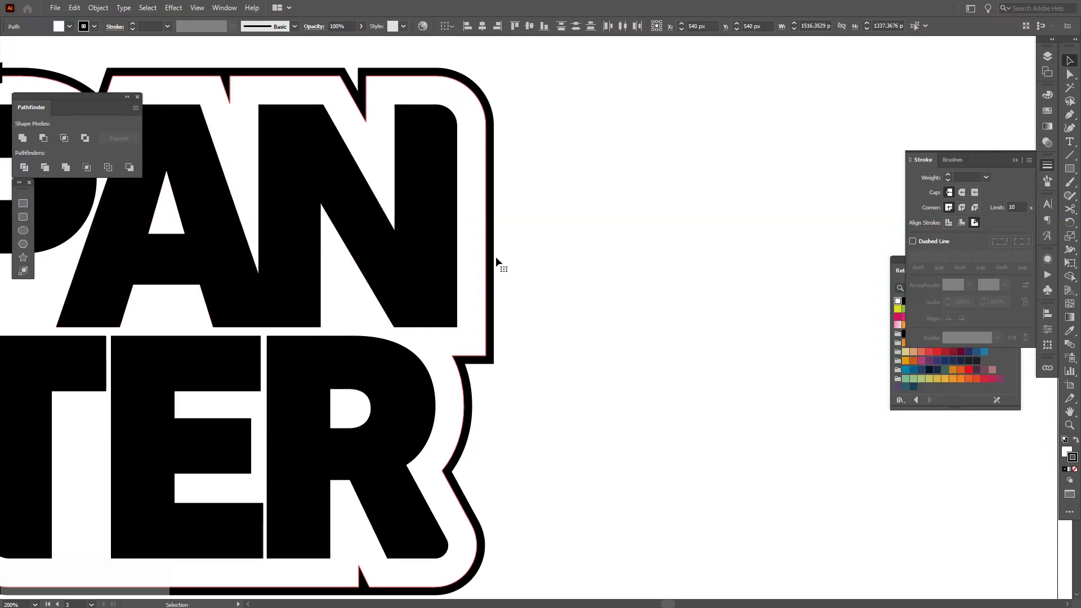
pyautogui.scroll(-2, 489, 257)
pyautogui.scroll(-1, 535, 284)
pyautogui.moveTo(550, 289); pyautogui.dragTo(585, 285)
pyautogui.scroll(-1, 591, 285)
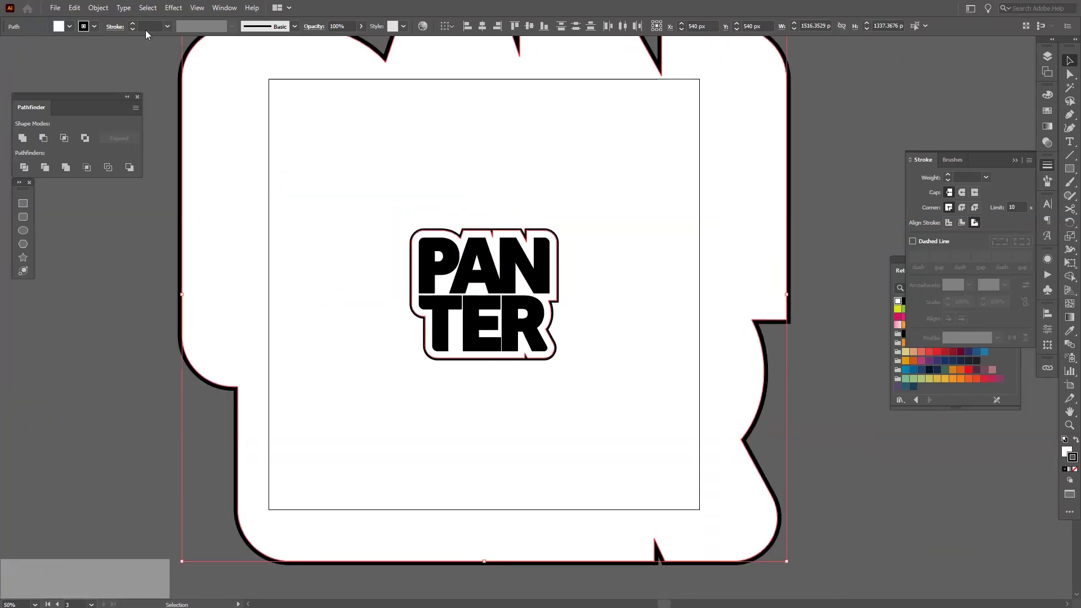
pyautogui.click(98, 7)
pyautogui.moveTo(166, 312)
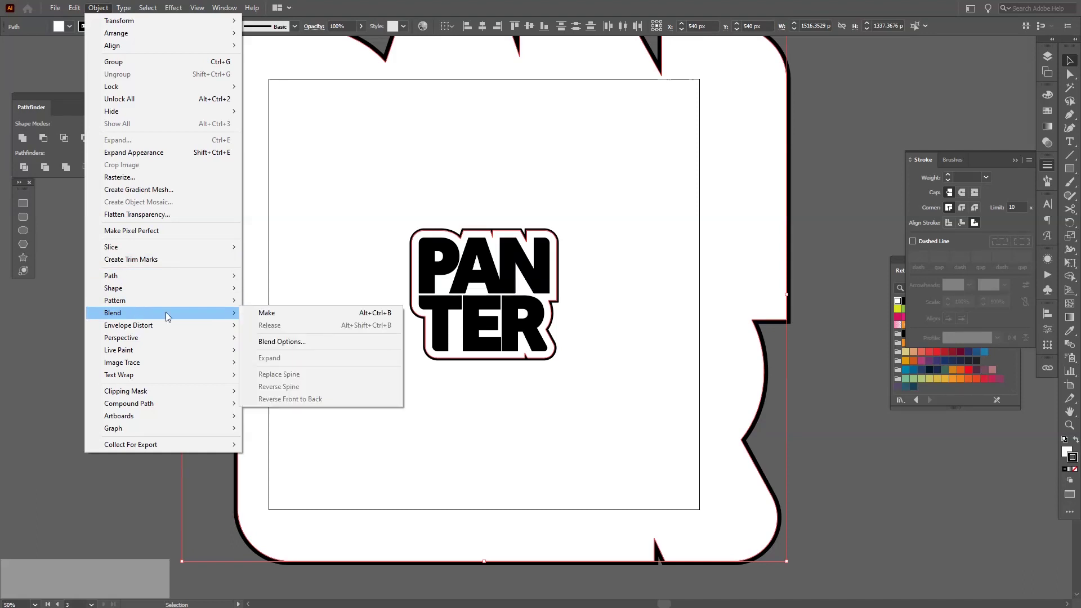
pyautogui.click(282, 315)
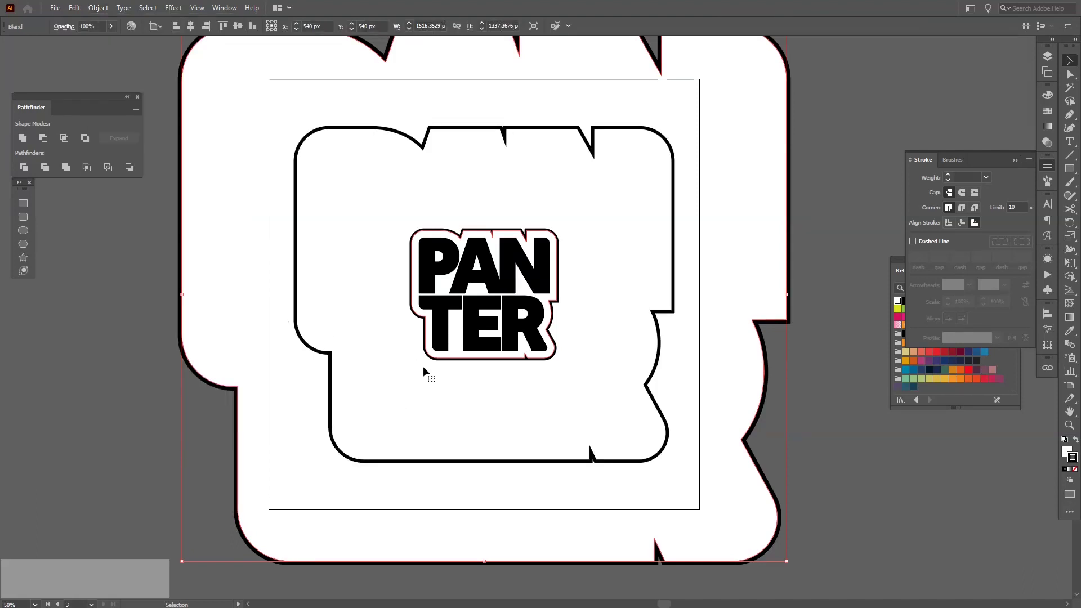
# Set the blend spacing to Specified Steps with 7 steps
pyautogui.doubleClick(1073, 349)
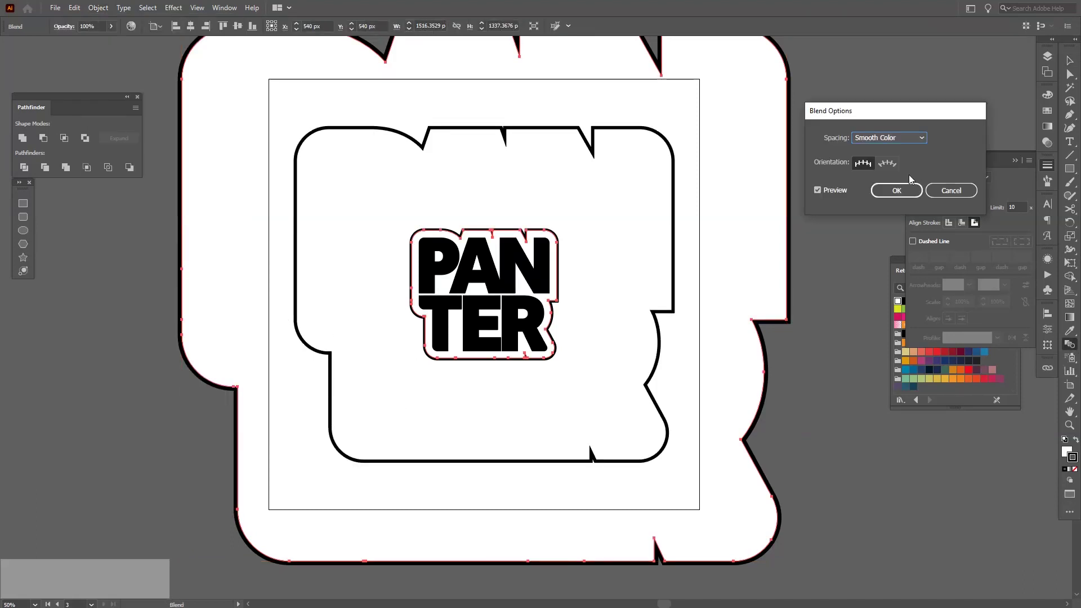
pyautogui.click(888, 137)
pyautogui.click(897, 152)
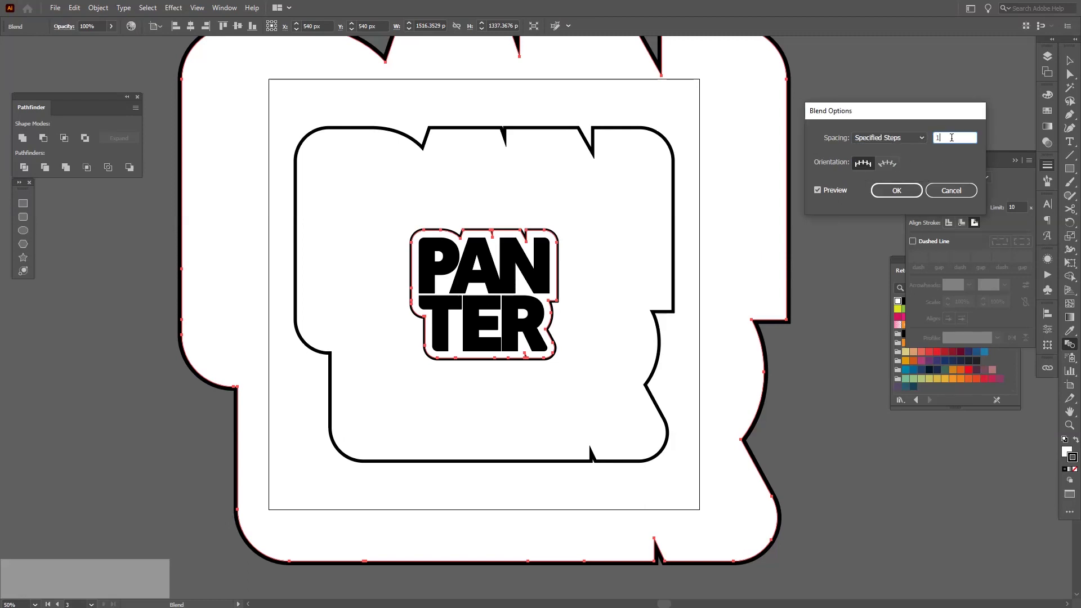
pyautogui.press('Up')
pyautogui.press('Up')
pyautogui.press('Up')
pyautogui.press('Up')
pyautogui.press('Up')
pyautogui.press('Up')
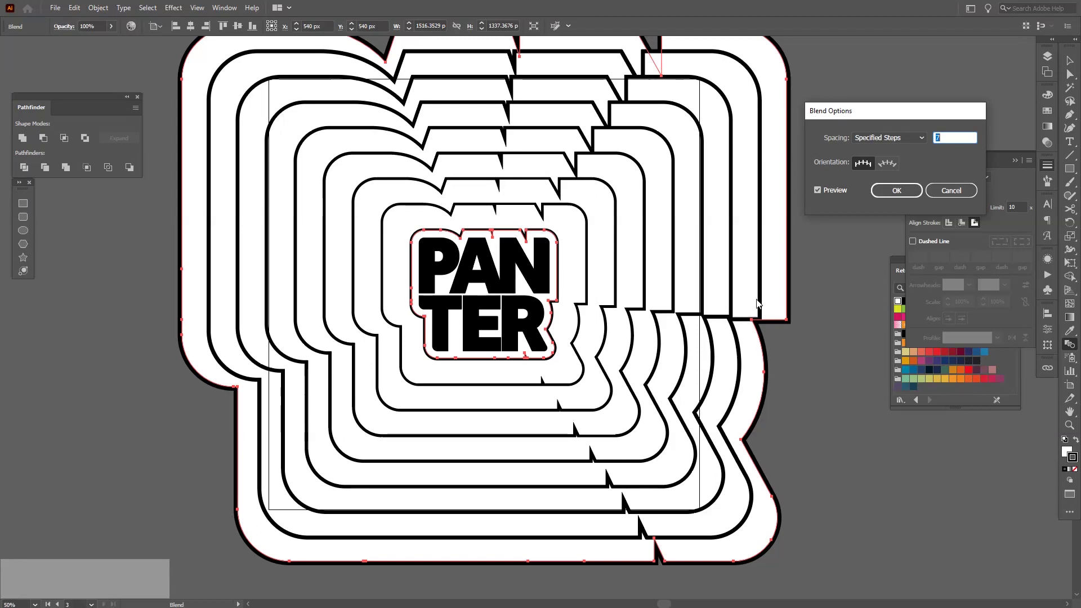
pyautogui.click(903, 194)
pyautogui.press('v')
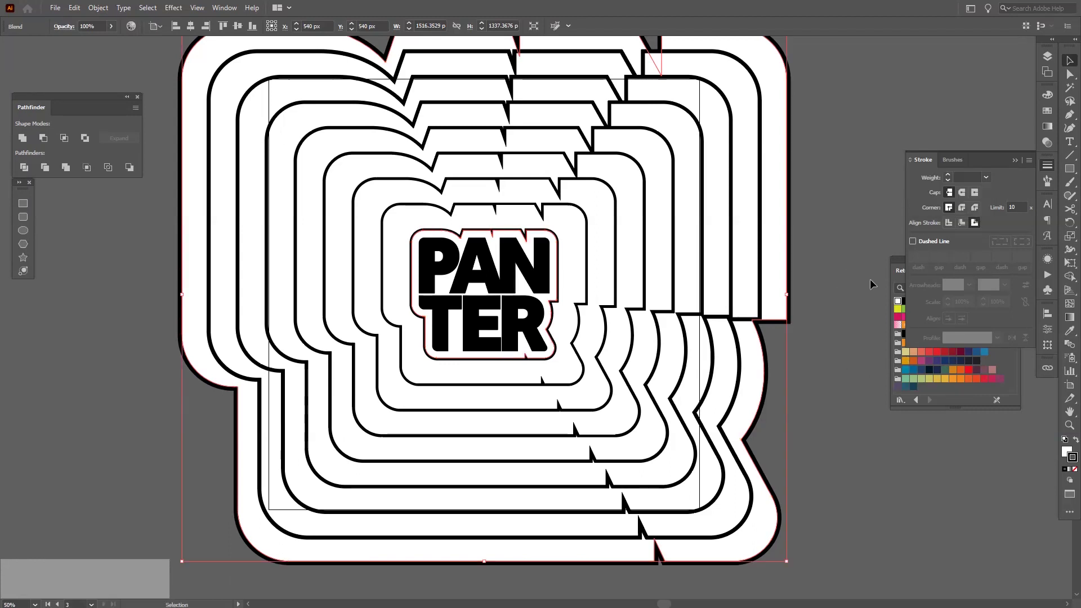
# Collapse the Stroke panel and raise the outline blend's specified steps to 9, leaving nothing selected
pyautogui.click(1005, 157)
pyautogui.click(991, 180)
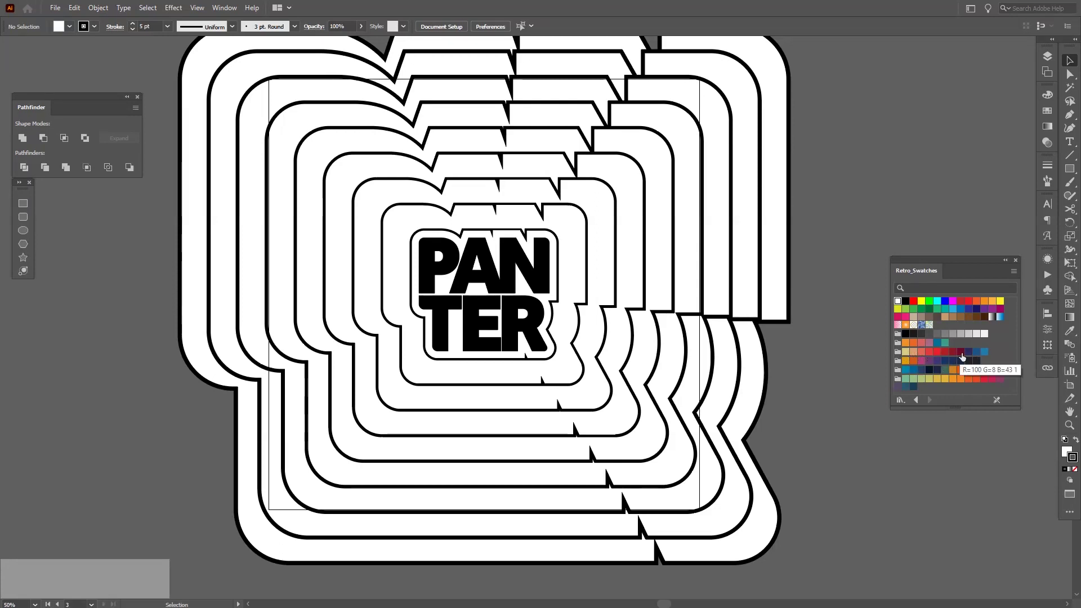
pyautogui.click(762, 309)
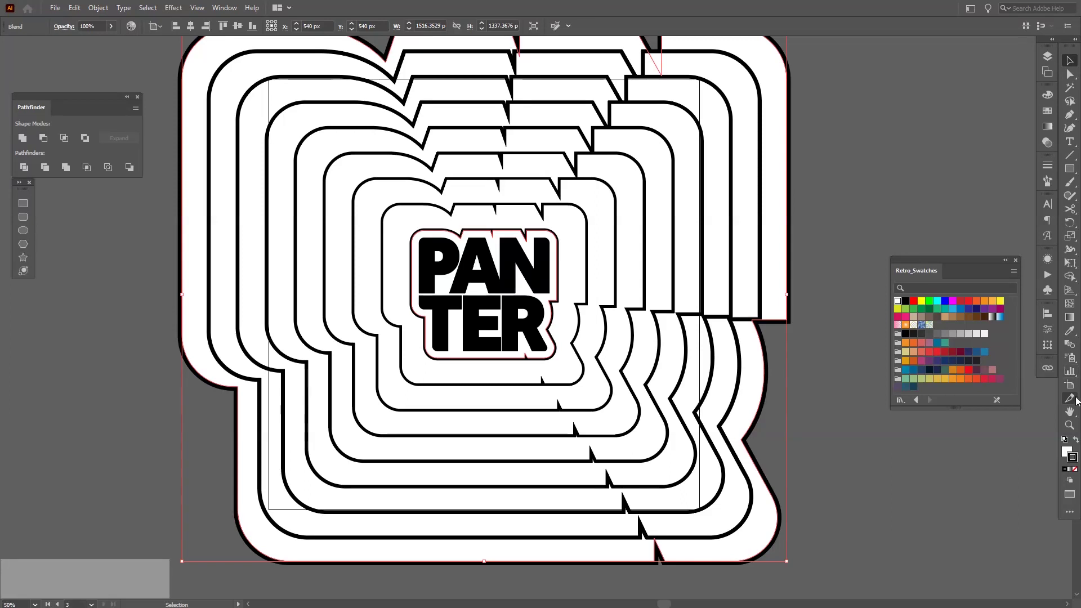
pyautogui.doubleClick(1069, 344)
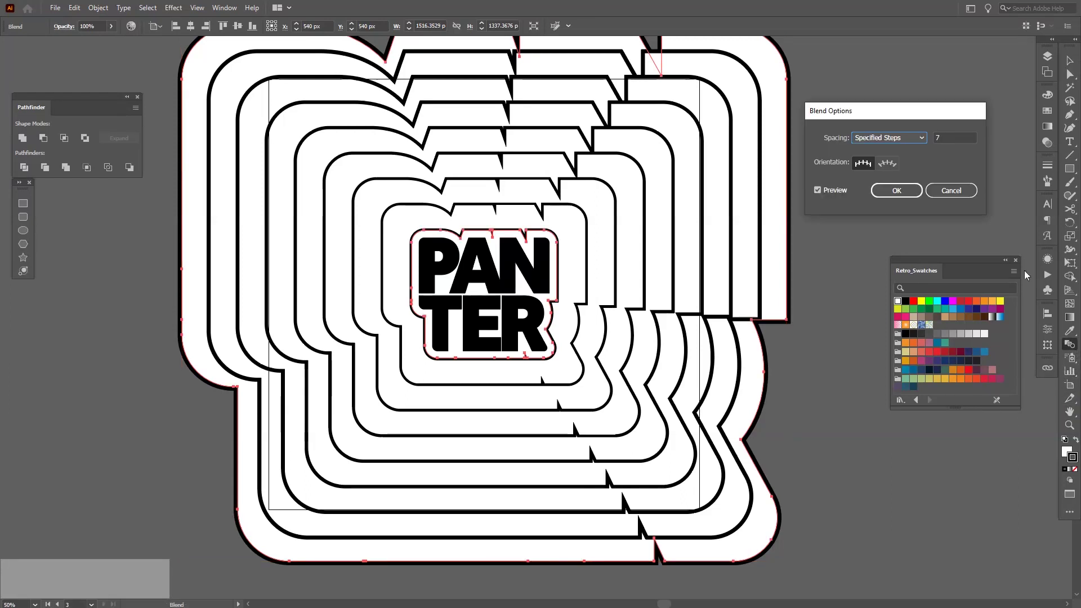
pyautogui.click(956, 136)
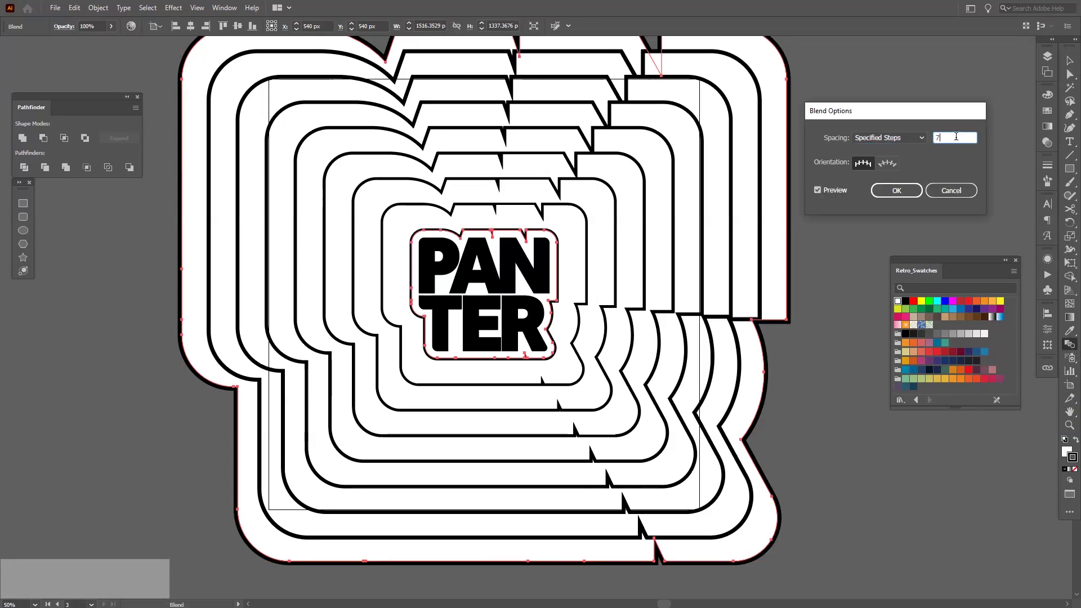
pyautogui.press('Up')
pyautogui.press('Up')
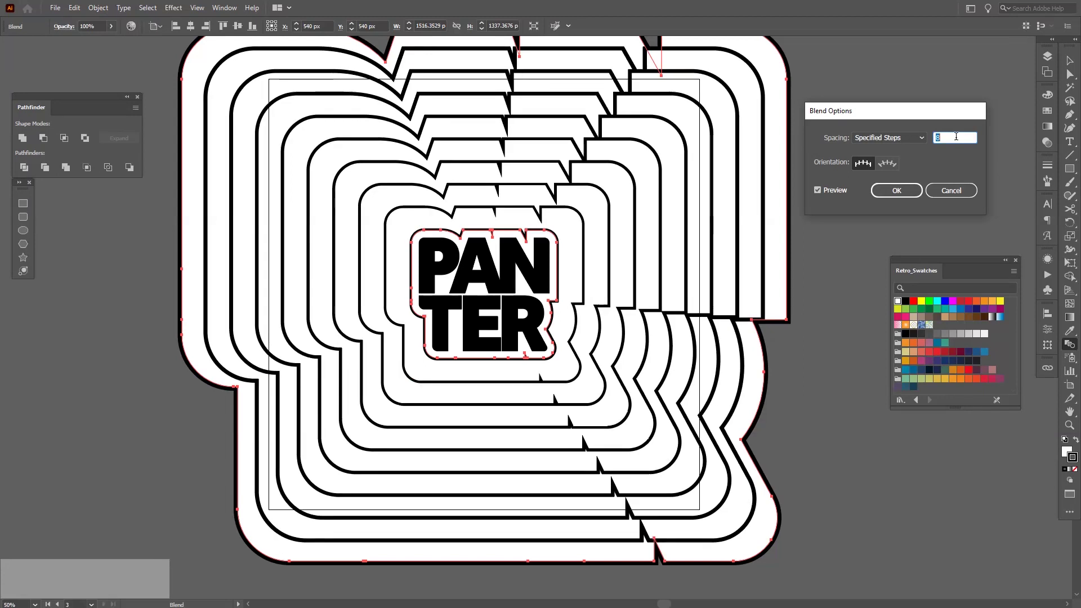
pyautogui.click(897, 191)
pyautogui.press('v')
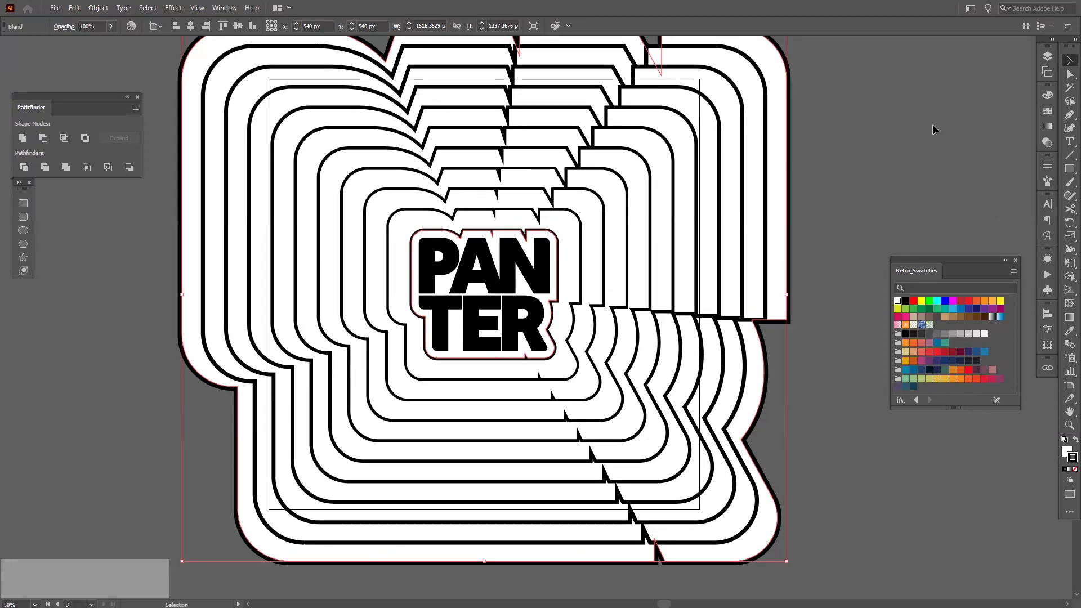
pyautogui.click(929, 138)
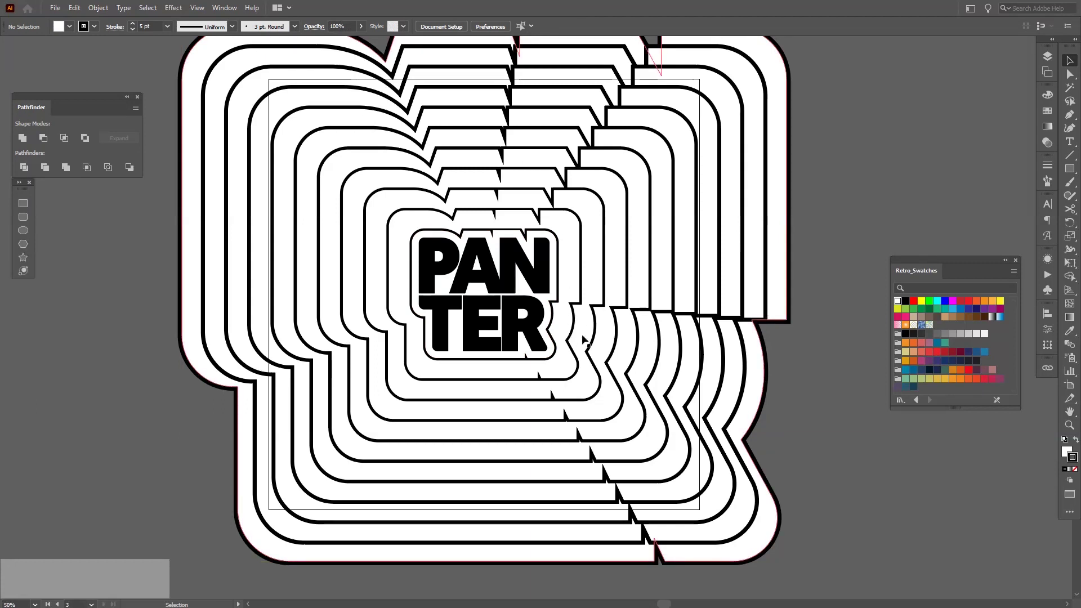
pyautogui.moveTo(786, 384); pyautogui.dragTo(690, 376)
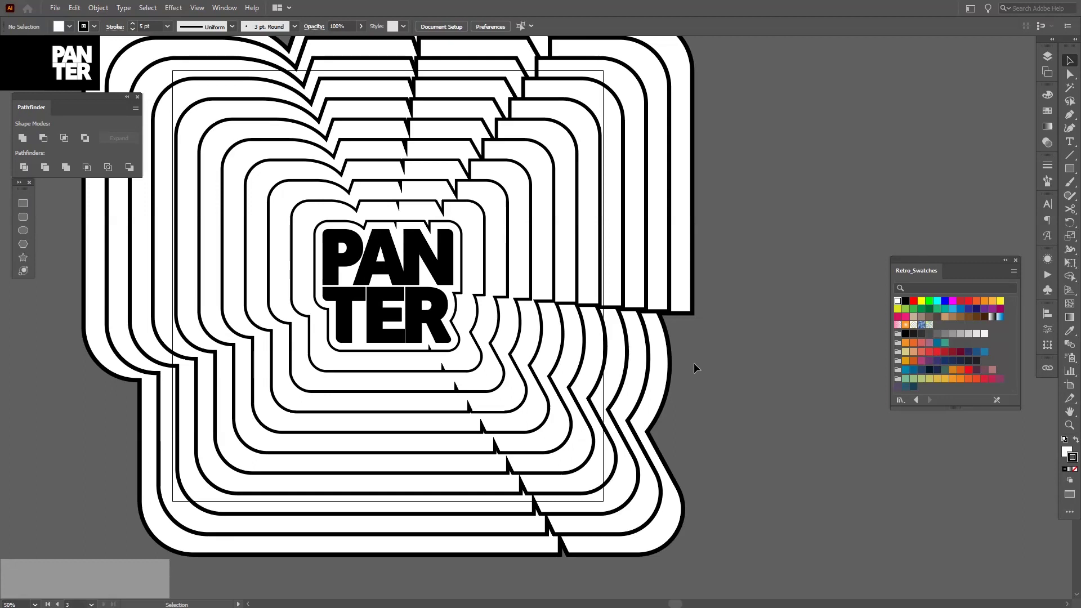
pyautogui.moveTo(496, 341); pyautogui.dragTo(613, 370)
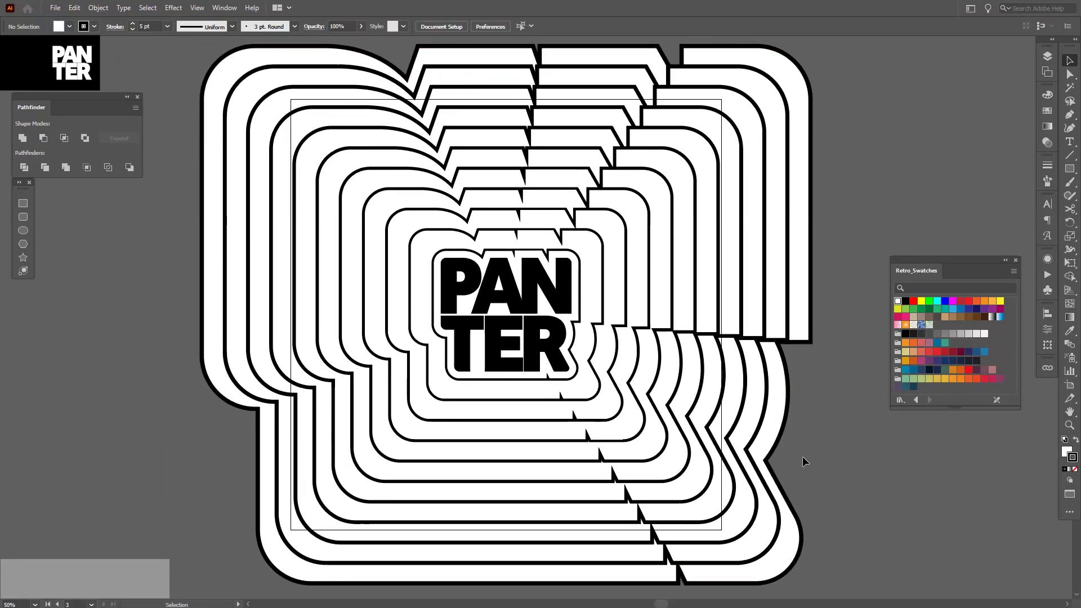
pyautogui.click(747, 383)
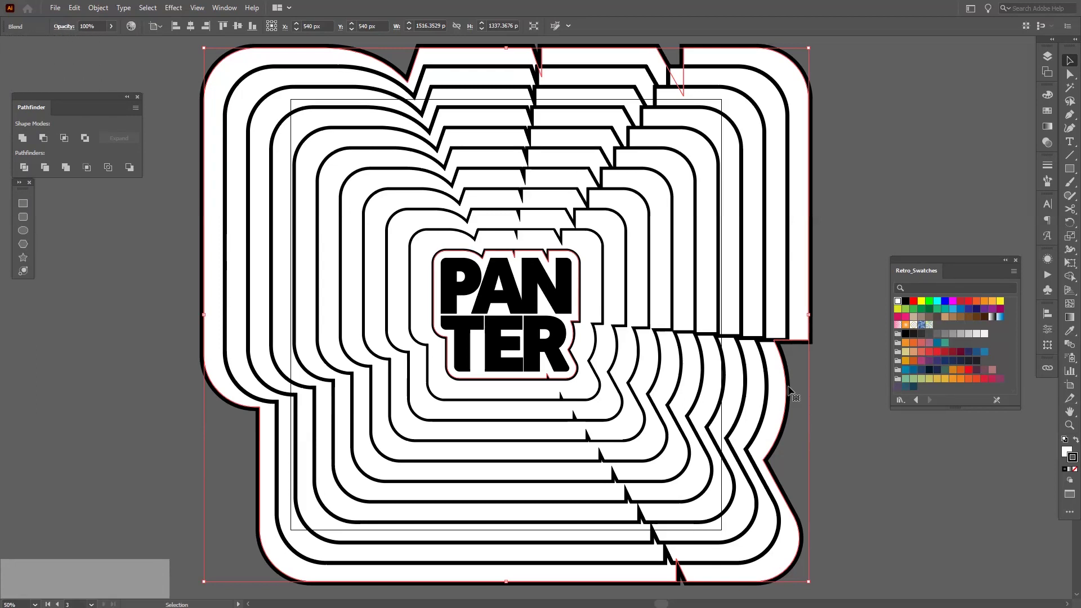
pyautogui.moveTo(827, 466); pyautogui.dragTo(627, 417)
pyautogui.scroll(-2, 647, 400)
pyautogui.scroll(1, 608, 388)
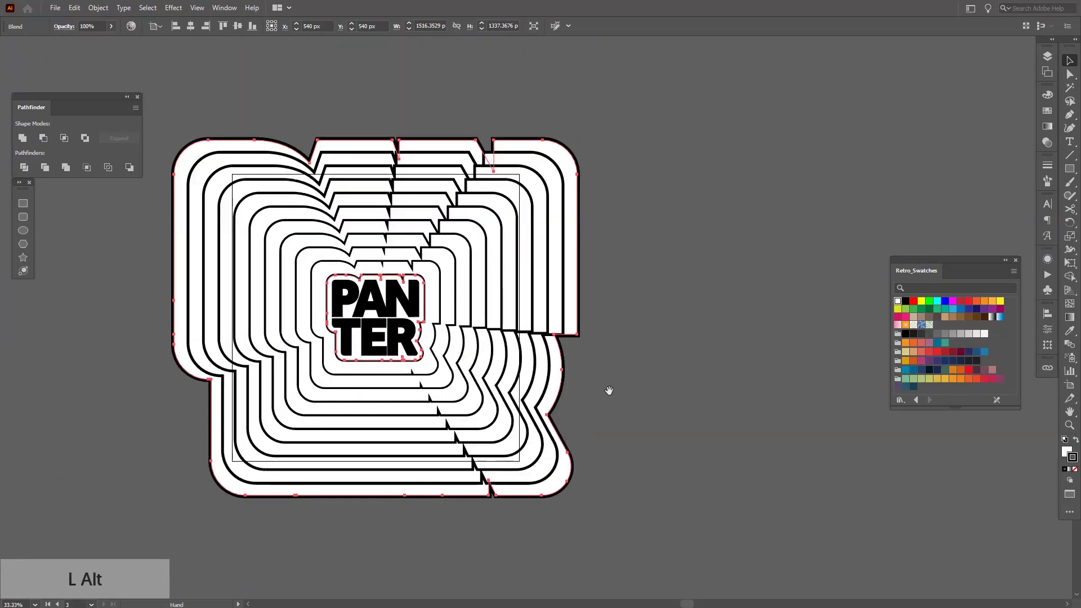
pyautogui.scroll(1, 609, 389)
pyautogui.moveTo(625, 386); pyautogui.dragTo(670, 411)
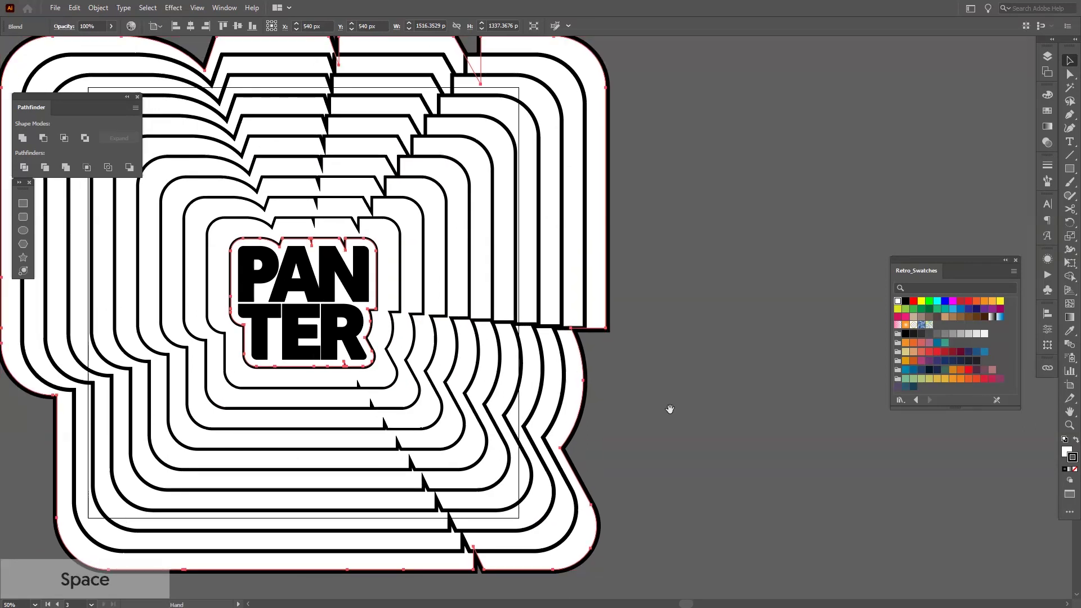
pyautogui.scroll(-1, 672, 409)
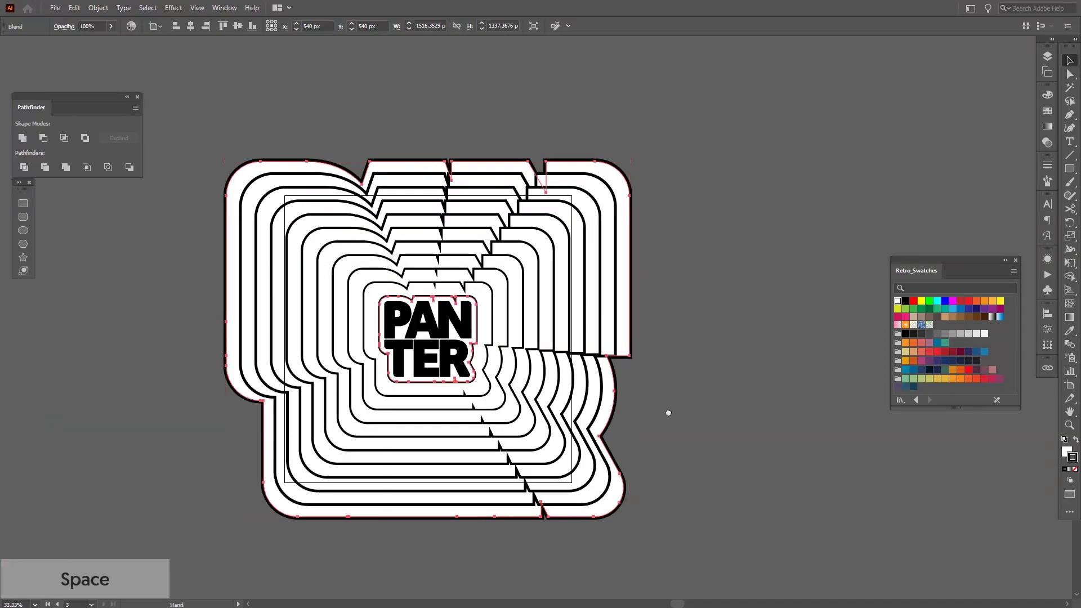
pyautogui.moveTo(669, 410); pyautogui.dragTo(597, 402)
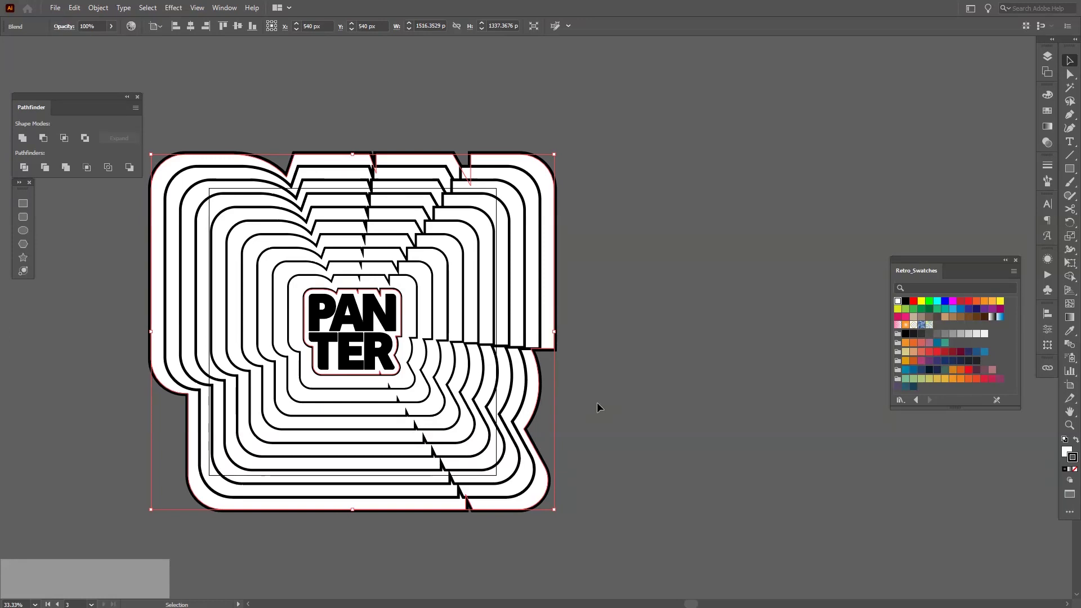
pyautogui.press('space')
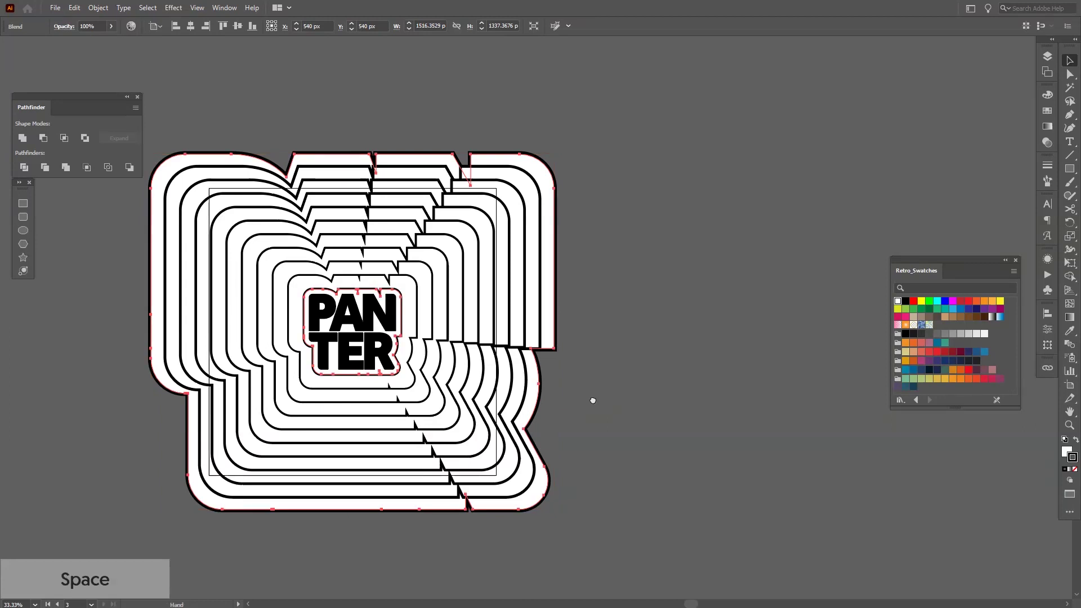
# Duplicate the artboard together with its blended logo artwork, placing the copy beside the original
pyautogui.scroll(-2, 592, 400)
pyautogui.hotkey('shift', 'o')
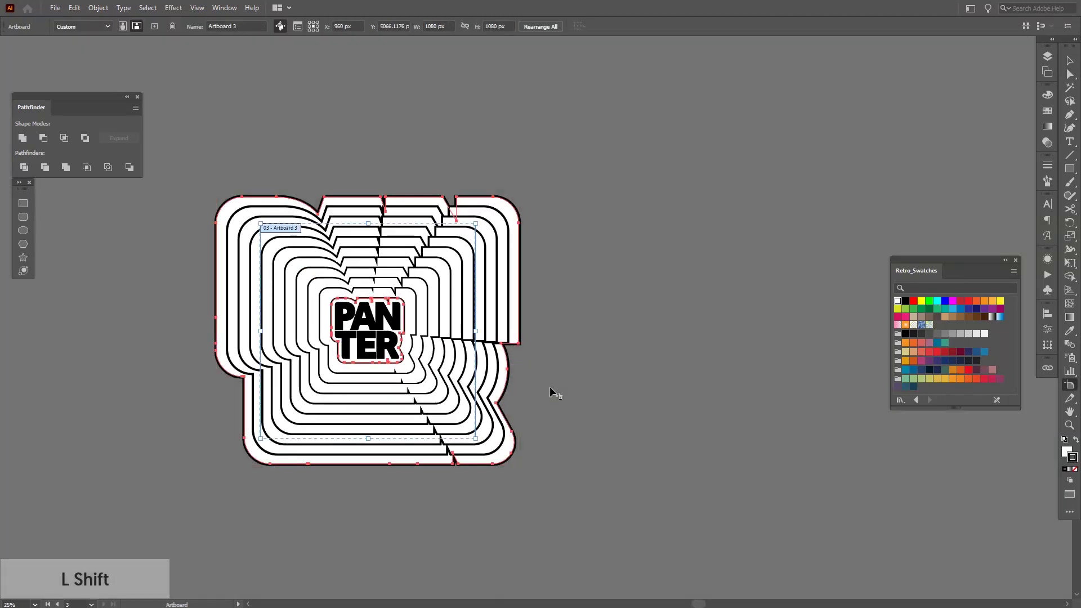
pyautogui.moveTo(350, 349); pyautogui.dragTo(697, 373)
pyautogui.press('v')
pyautogui.moveTo(774, 181); pyautogui.dragTo(746, 164)
# Try a 10 pt stroke on the innermost outline of the copied blend in isolation mode
pyautogui.scroll(1, 797, 198)
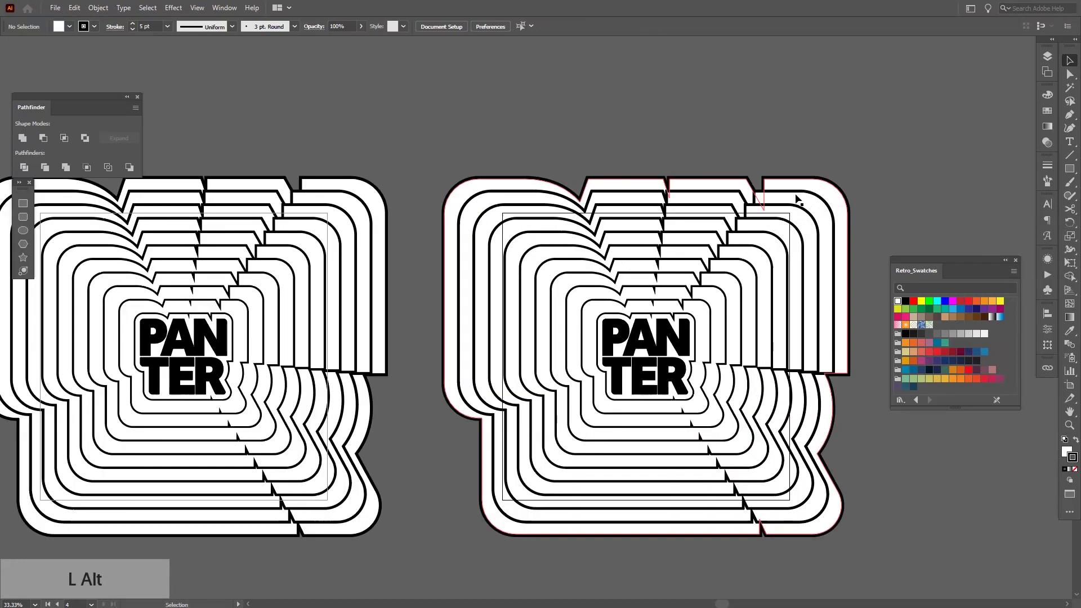
pyautogui.moveTo(796, 198); pyautogui.dragTo(773, 171)
pyautogui.scroll(2, 654, 338)
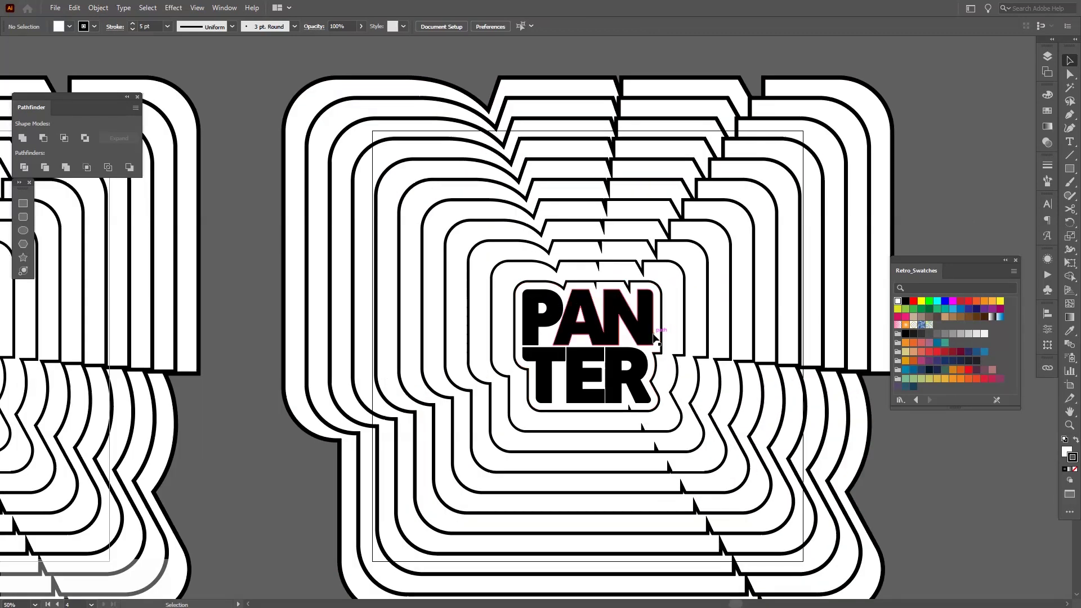
pyautogui.moveTo(682, 350); pyautogui.dragTo(622, 310)
pyautogui.scroll(1, 620, 309)
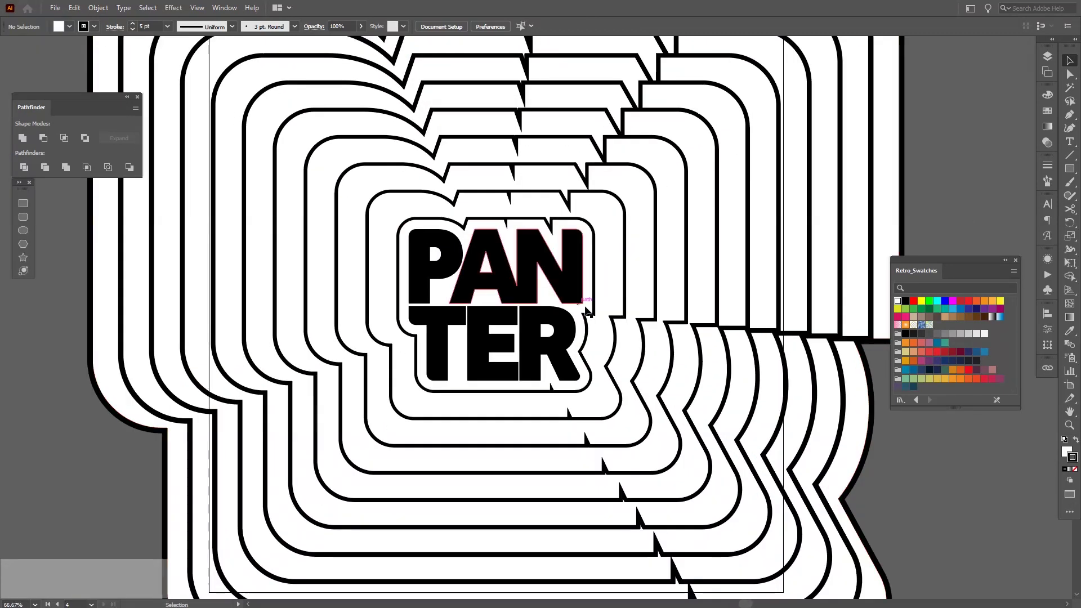
pyautogui.doubleClick(594, 314)
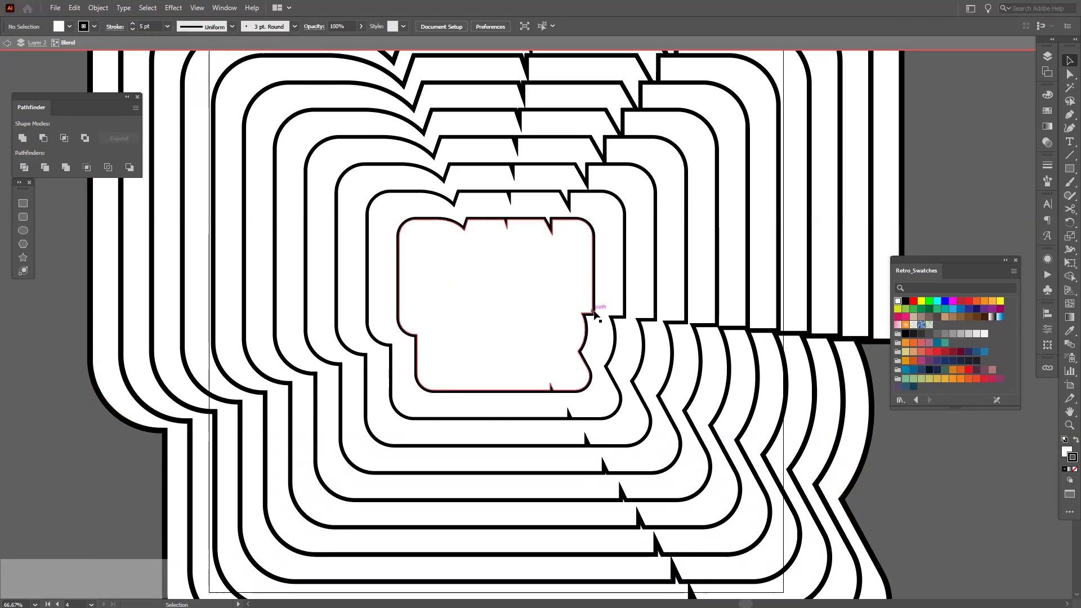
pyautogui.click(594, 314)
pyautogui.scroll(5, 153, 25)
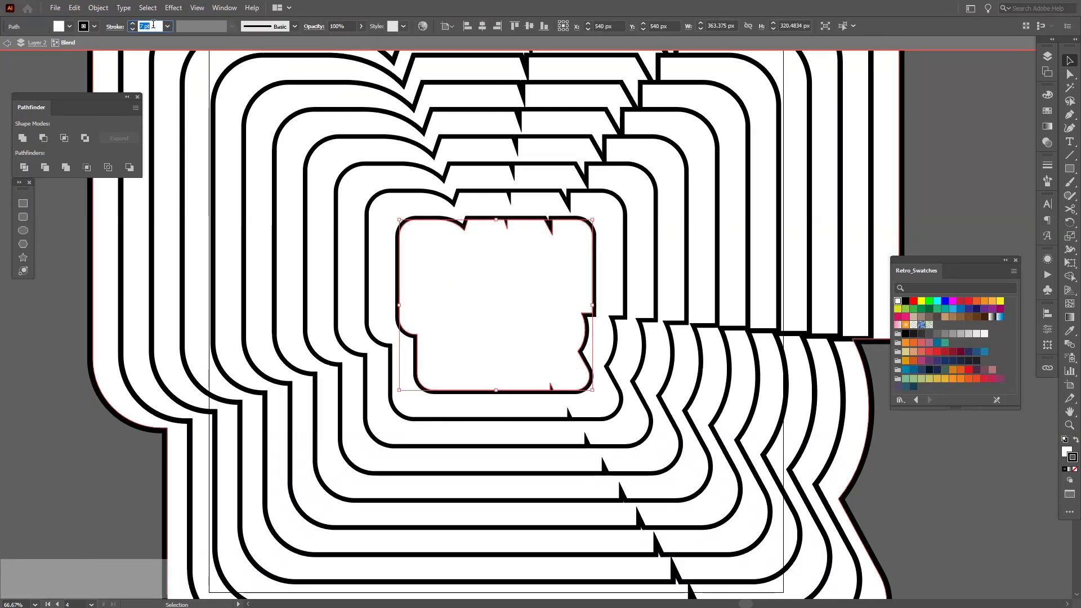
pyautogui.doubleClick(971, 197)
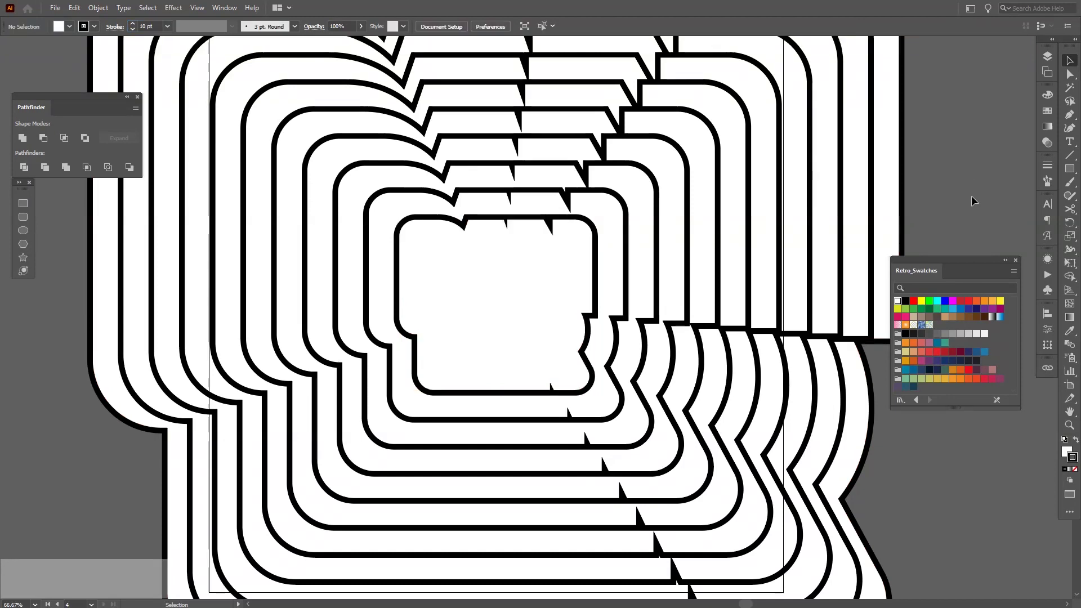
# Try a uniform stroke weight of 7 pt on the whole copied blend
pyautogui.scroll(-2, 861, 204)
pyautogui.moveTo(972, 198); pyautogui.dragTo(820, 214)
pyautogui.scroll(1, 816, 217)
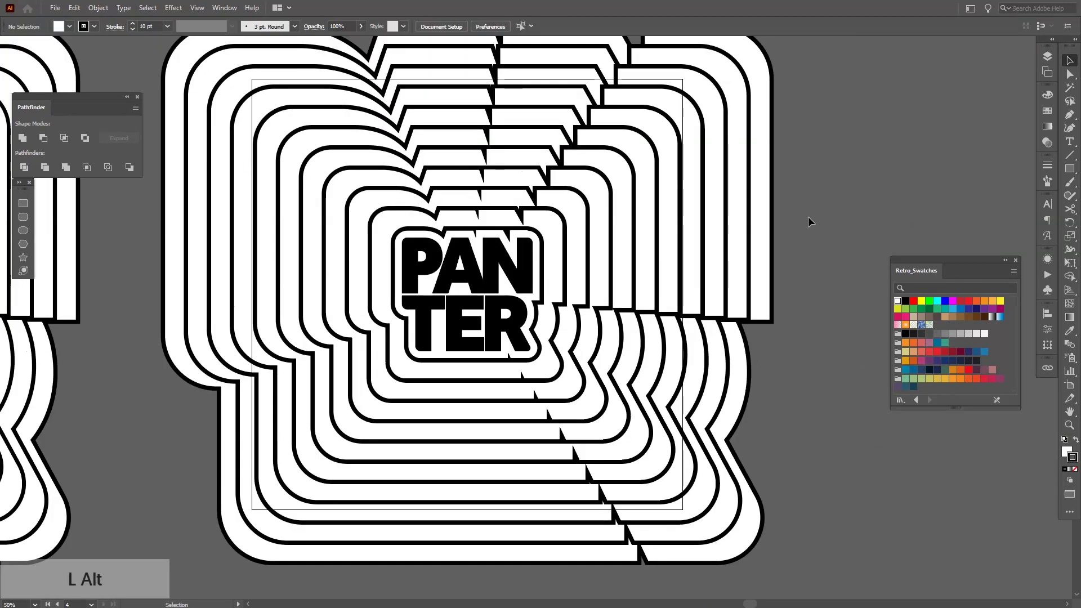
pyautogui.moveTo(748, 300); pyautogui.dragTo(749, 300)
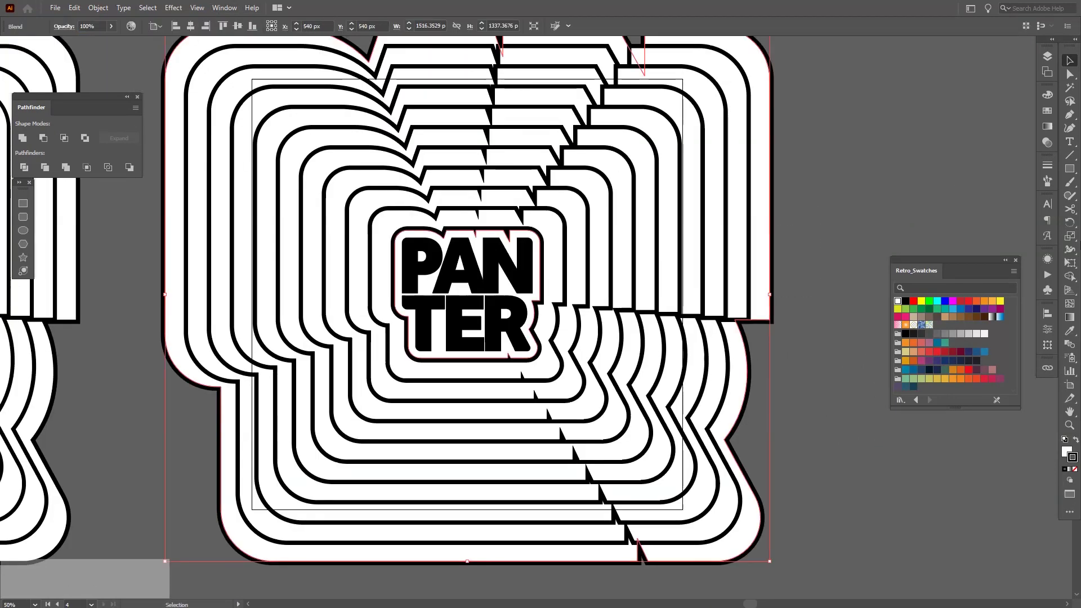
pyautogui.click(1048, 166)
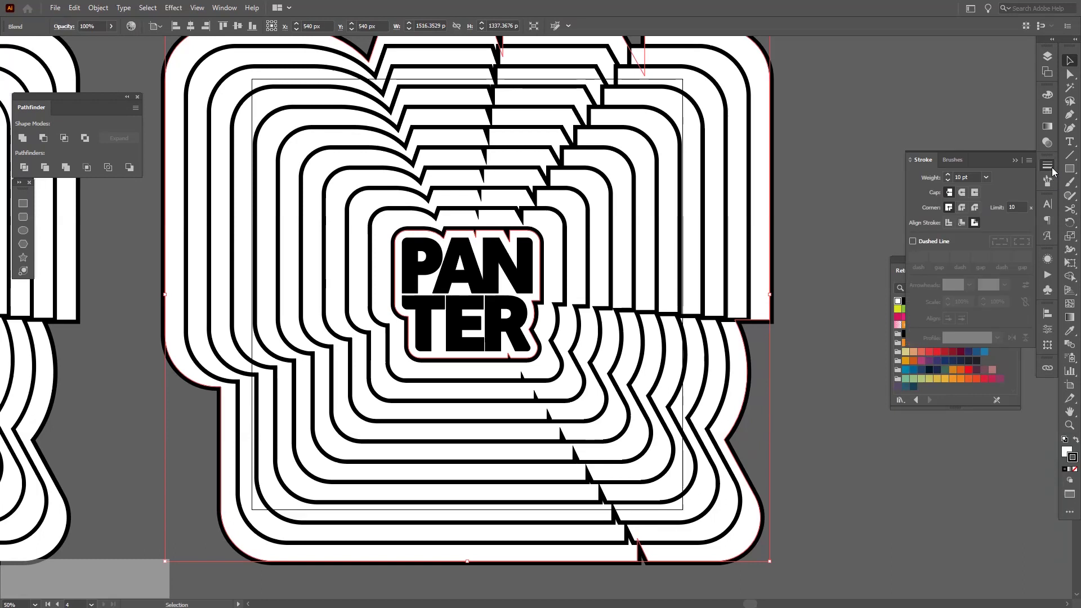
pyautogui.click(966, 176)
pyautogui.scroll(-4, 966, 177)
pyautogui.scroll(1, 966, 177)
pyautogui.click(846, 121)
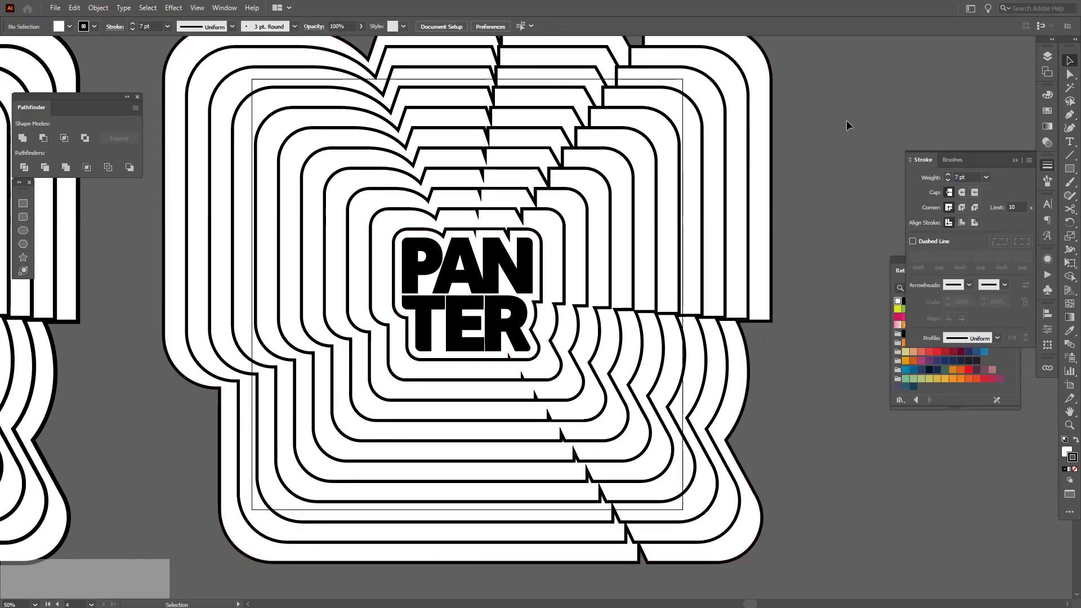
# Undo the 7 pt and 10 pt stroke changes on the copied blend, leaving isolation mode closed
pyautogui.moveTo(839, 136); pyautogui.dragTo(782, 157)
pyautogui.scroll(-2, 813, 153)
pyautogui.scroll(1, 782, 157)
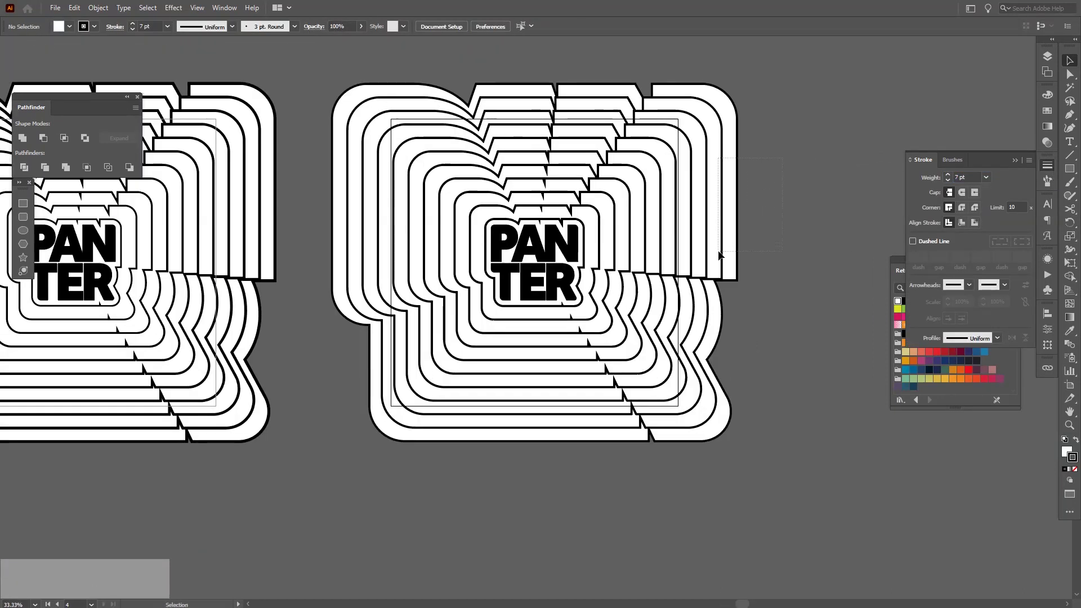
pyautogui.moveTo(718, 255); pyautogui.dragTo(721, 254)
pyautogui.click(812, 214)
pyautogui.hotkey('ctrl', 'z')
pyautogui.hotkey('ctrl', 'z')
pyautogui.hotkey('ctrl', 'z')
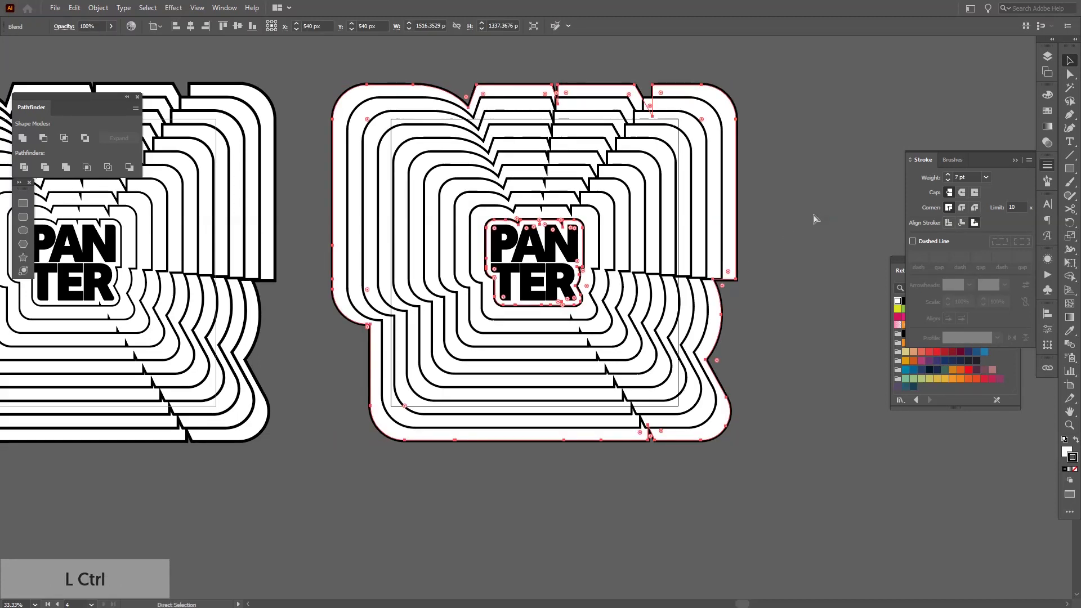
pyautogui.hotkey('ctrl', 'z')
pyautogui.hotkey('ctrl', 'z')
pyautogui.hotkey('ctrl', 'z')
pyautogui.hotkey('ctrl', 'z')
pyautogui.hotkey('ctrl', 'z')
pyautogui.hotkey('ctrl', 'z')
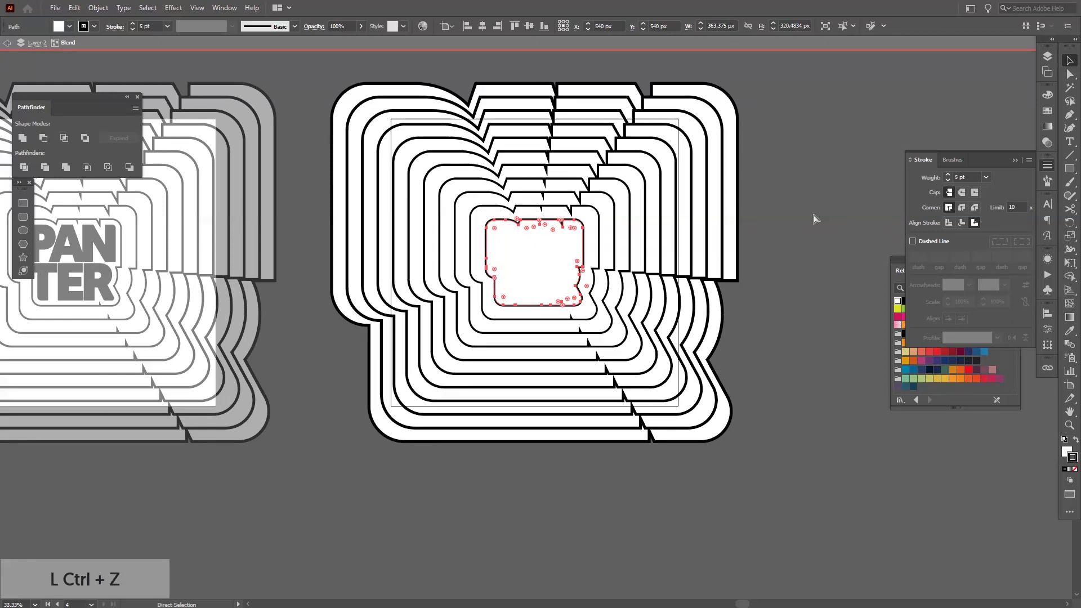
pyautogui.hotkey('ctrl', 'shift', 'z')
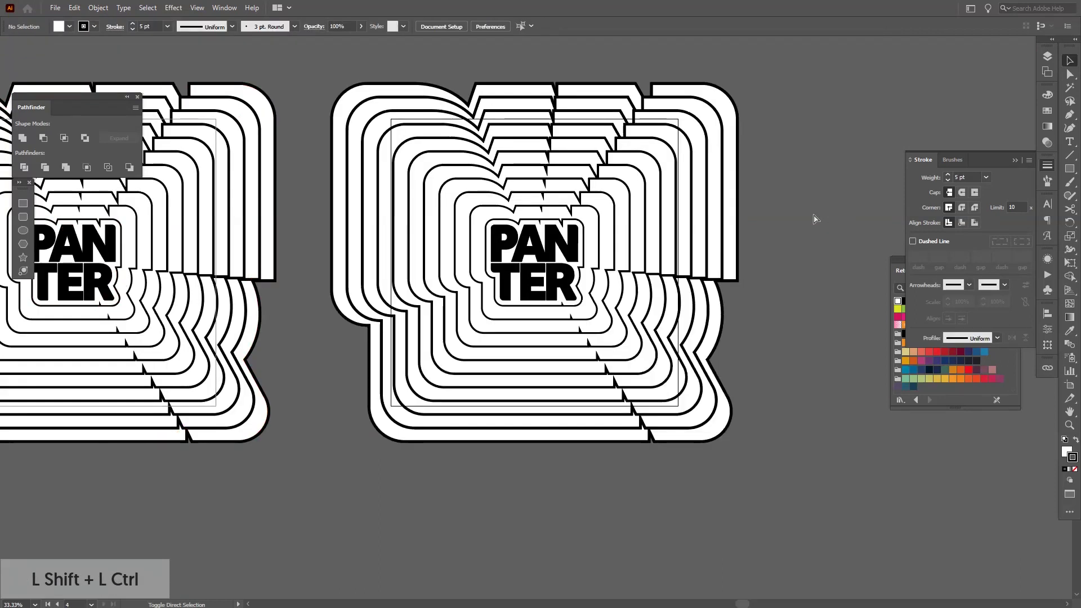
# Collapse the Stroke panel, select the copied blend and expand its appearance
pyautogui.click(1014, 161)
pyautogui.scroll(1, 771, 266)
pyautogui.click(699, 271)
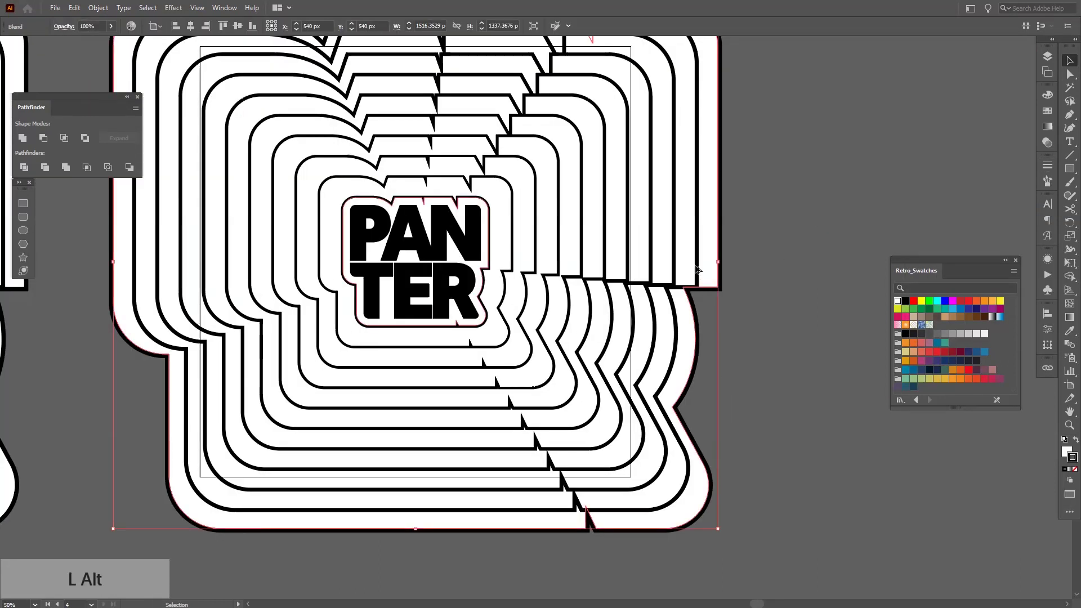
pyautogui.scroll(-1, 701, 269)
pyautogui.moveTo(666, 263); pyautogui.dragTo(700, 272)
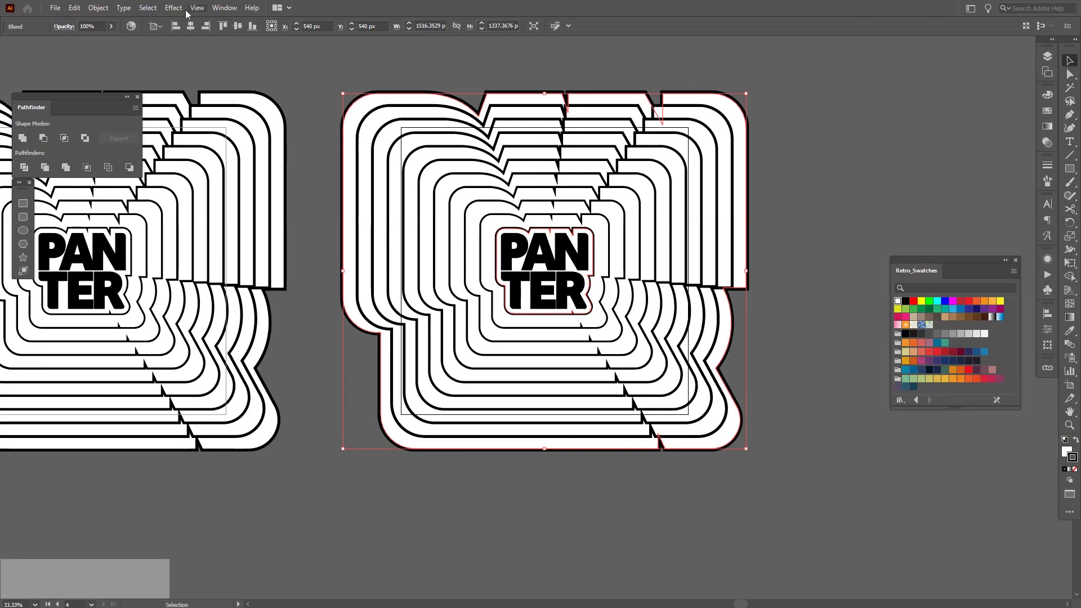
pyautogui.click(98, 8)
pyautogui.click(155, 150)
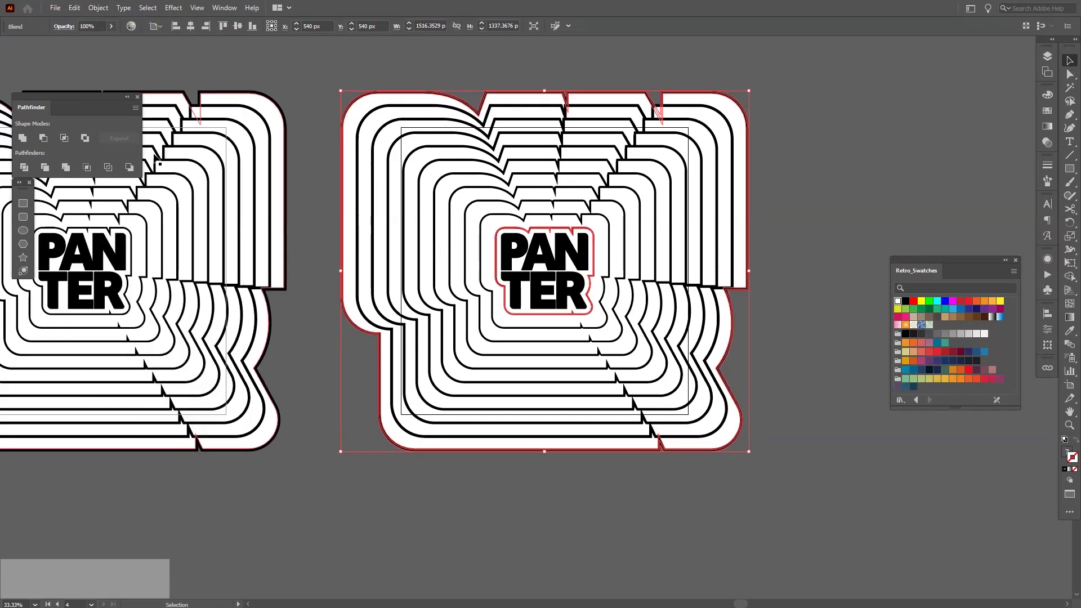
pyautogui.scroll(1, 839, 309)
pyautogui.moveTo(615, 269); pyautogui.dragTo(703, 260)
pyautogui.hotkey('ctrl', 'z')
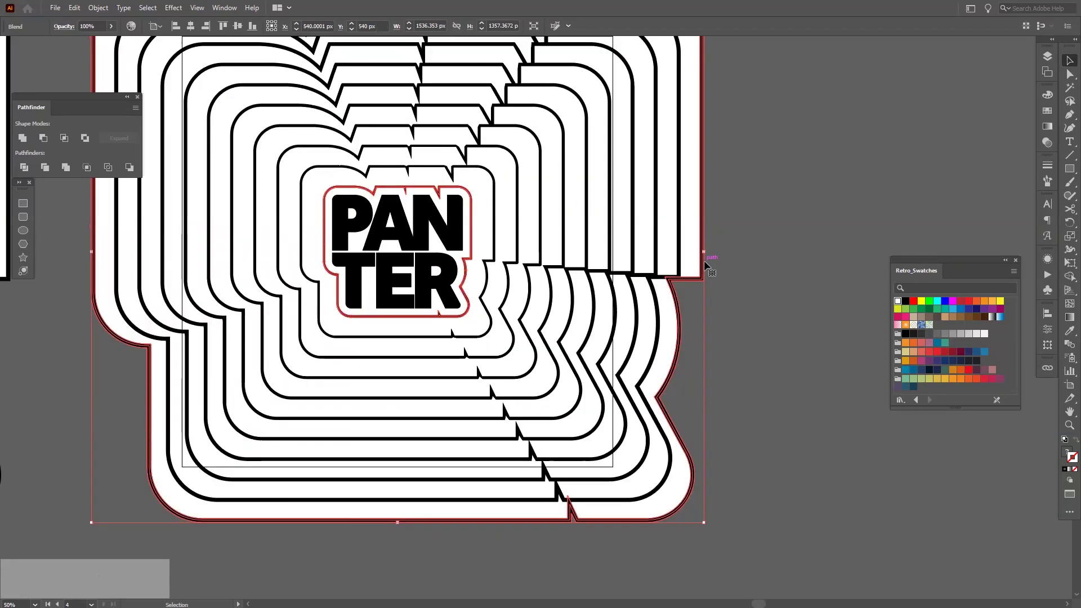
# Expand the copied blend with Object and Fill enabled
pyautogui.click(98, 7)
pyautogui.click(125, 140)
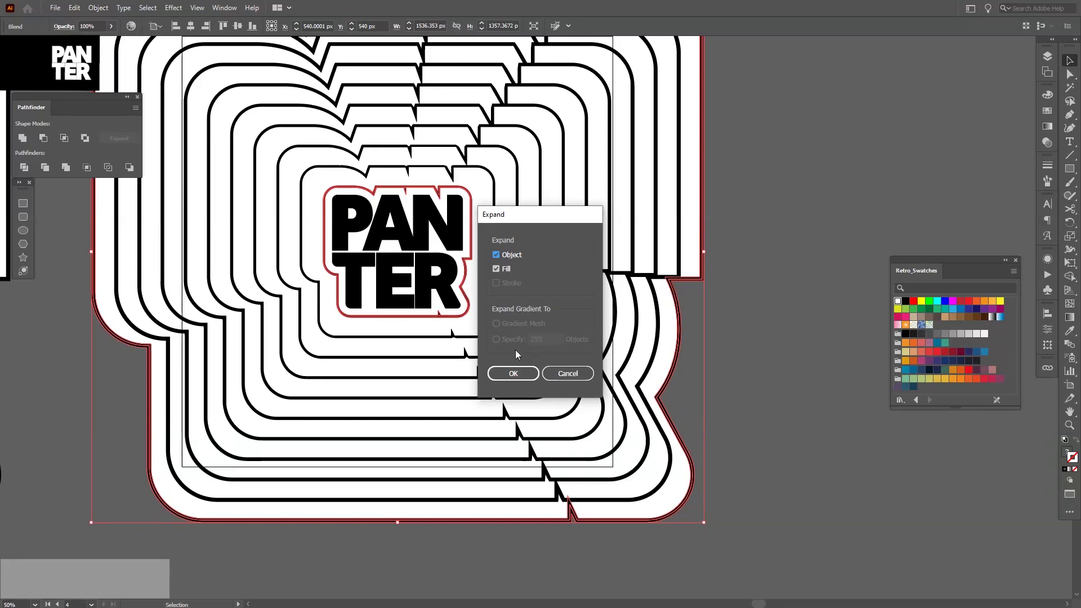
pyautogui.click(506, 374)
pyautogui.scroll(2, 702, 306)
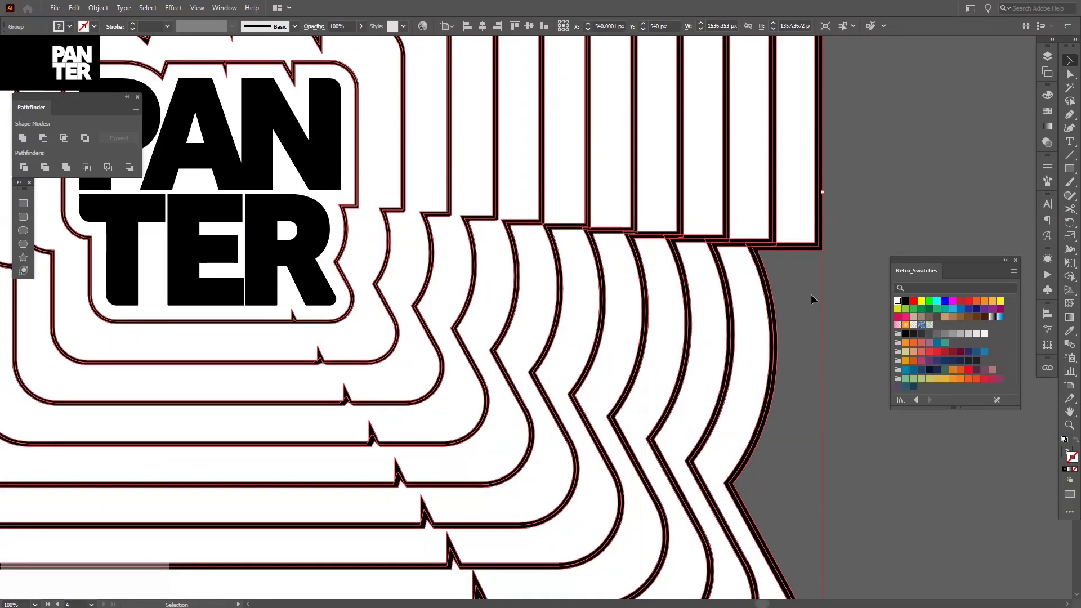
pyautogui.moveTo(734, 277); pyautogui.dragTo(753, 287)
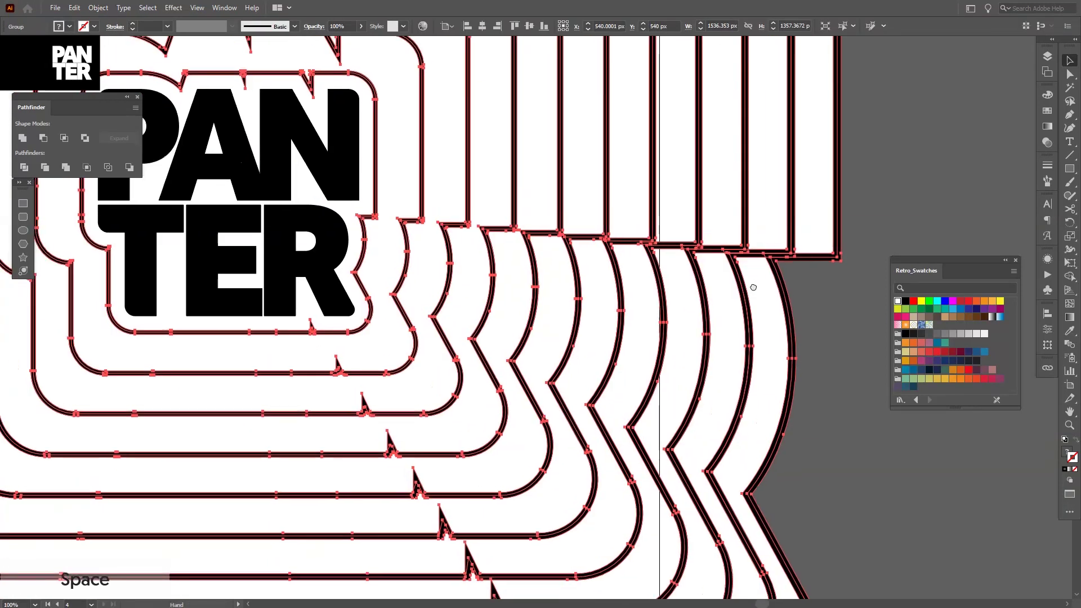
pyautogui.scroll(-2, 754, 287)
# Ungroup the expanded blend, then ungroup all its nested outline groups and leave nothing selected
pyautogui.rightClick(754, 314)
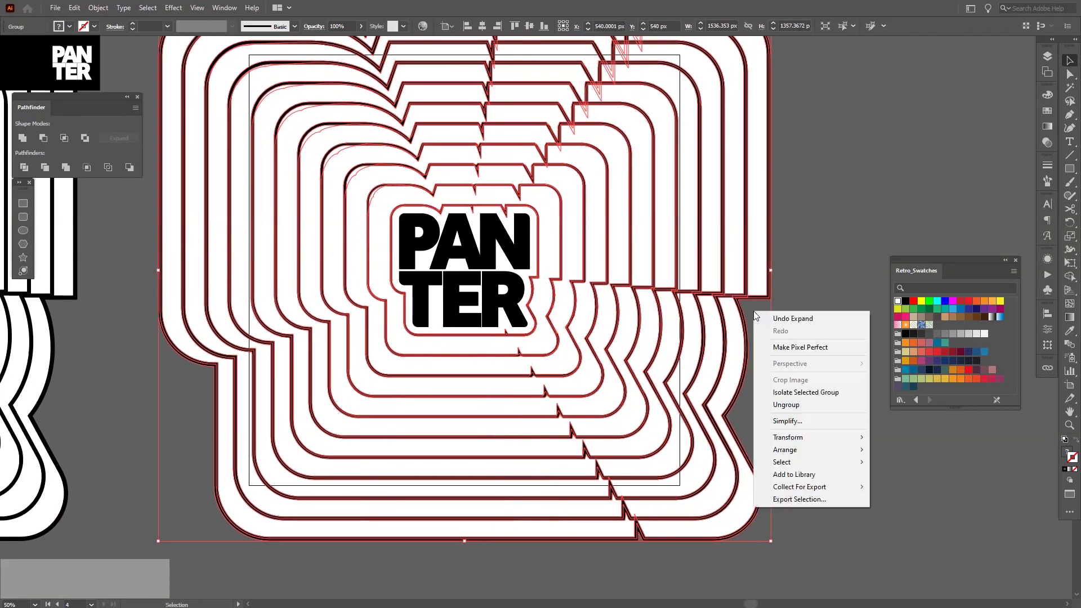
pyautogui.click(803, 405)
pyautogui.click(797, 365)
pyautogui.click(695, 371)
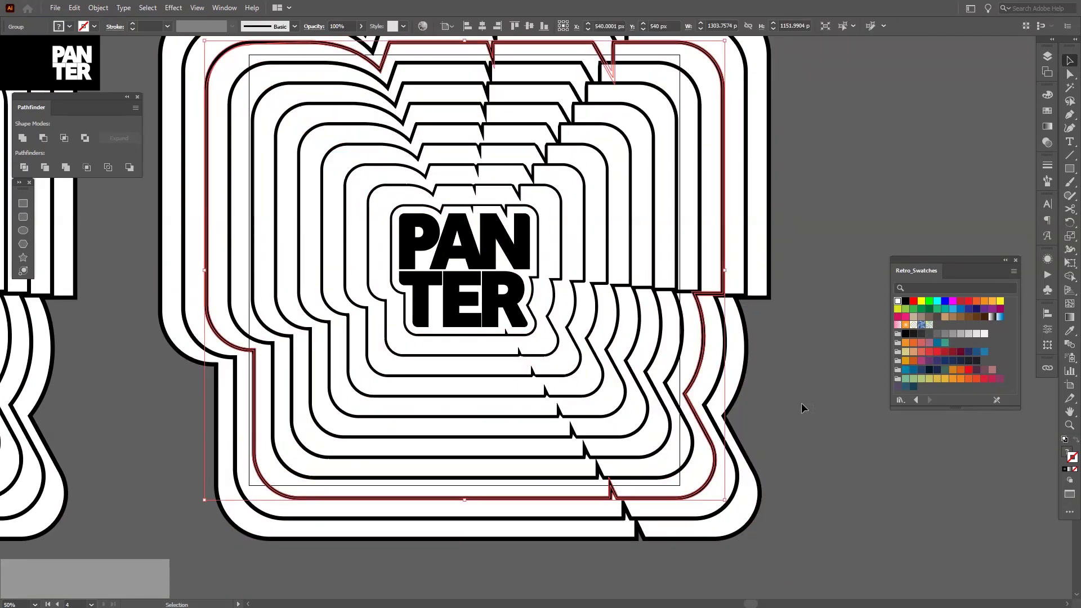
pyautogui.moveTo(794, 388); pyautogui.dragTo(537, 276)
pyautogui.rightClick(538, 276)
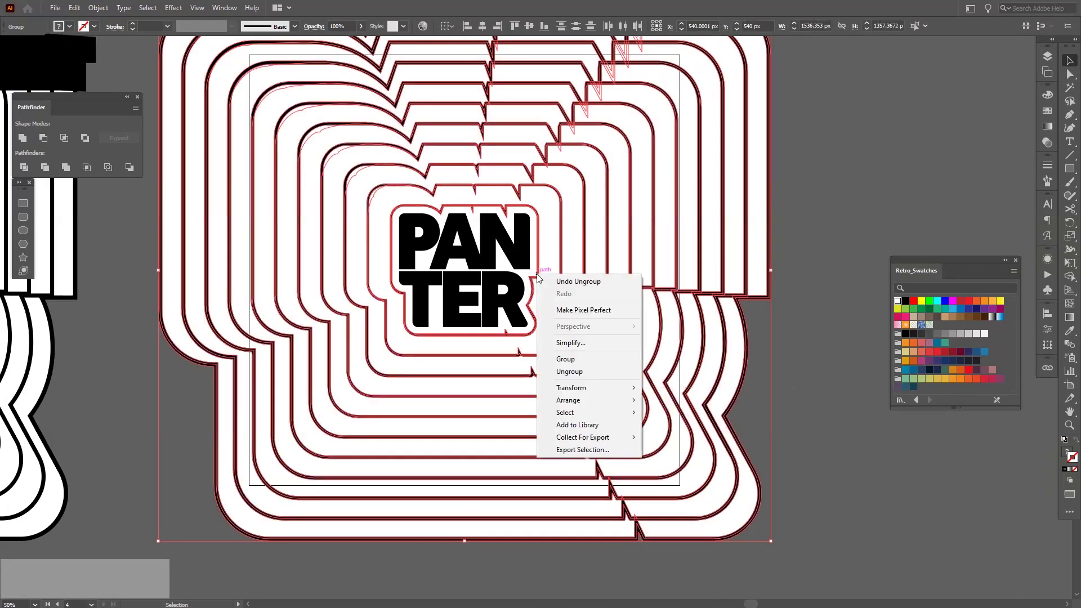
pyautogui.click(574, 371)
pyautogui.click(785, 354)
# Fill the innermost outline shape around the PANTER lettering with the pale yellow retro swatch
pyautogui.scroll(2, 662, 290)
pyautogui.press('space')
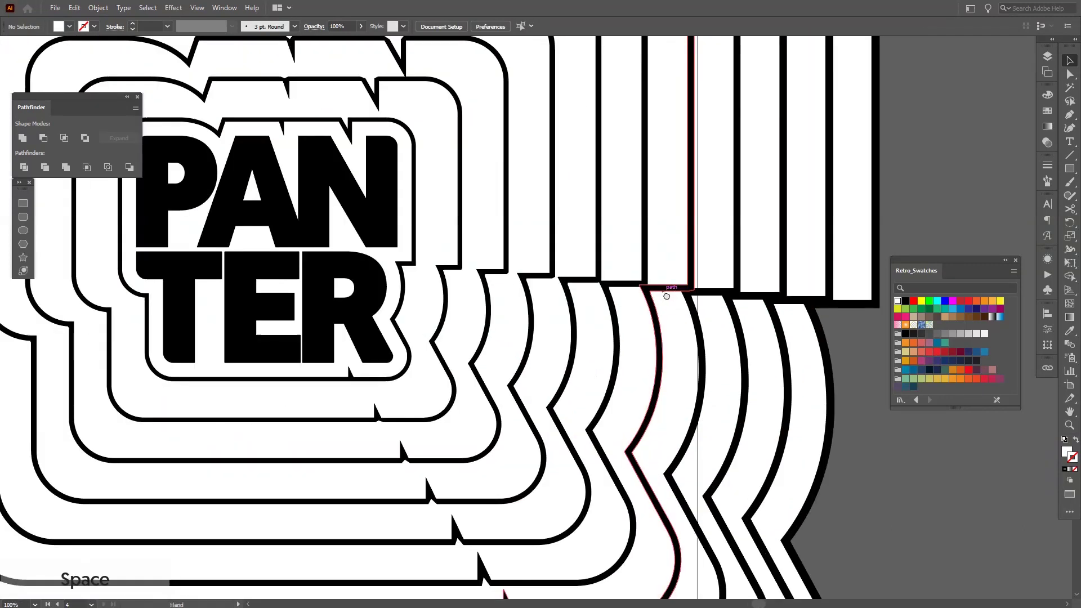
pyautogui.keyDown('ctrl'); pyautogui.click(542, 237); pyautogui.keyUp('ctrl')
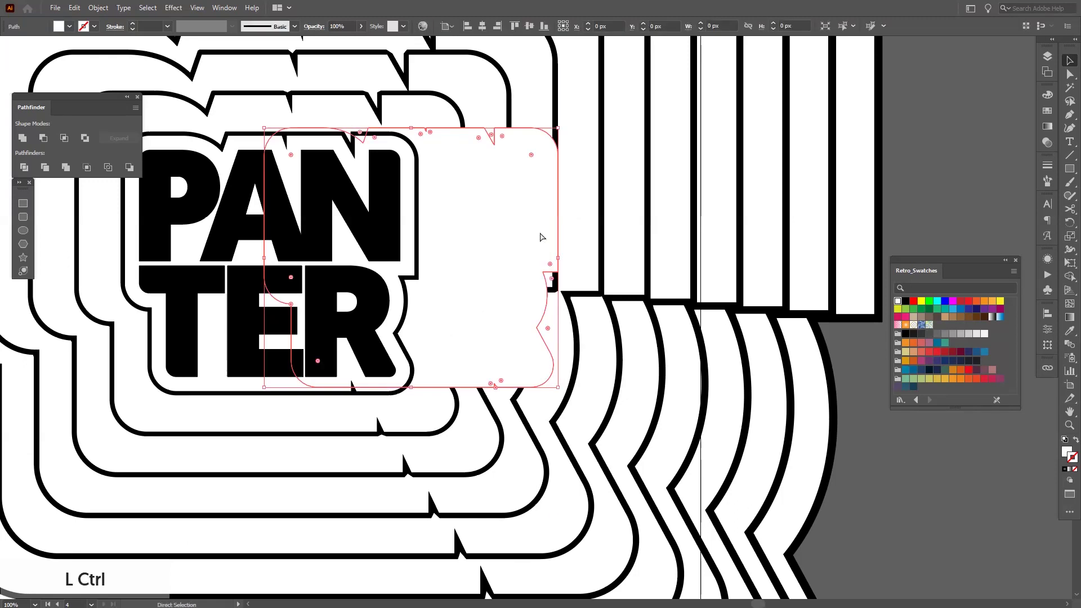
pyautogui.hotkey('ctrl', 'z')
pyautogui.press('space')
pyautogui.moveTo(667, 265); pyautogui.dragTo(664, 249)
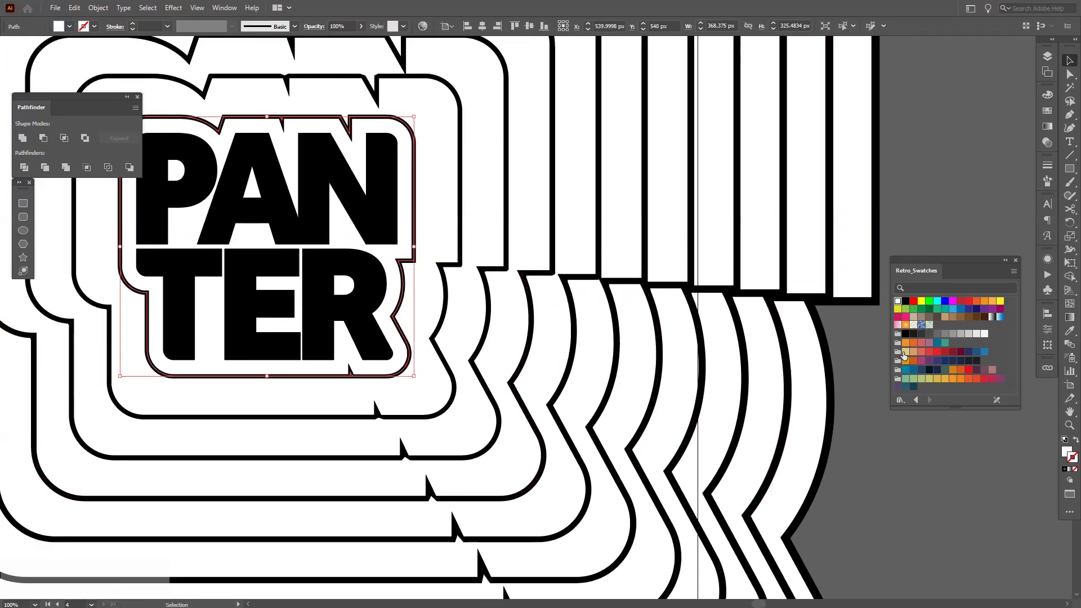
pyautogui.click(1066, 452)
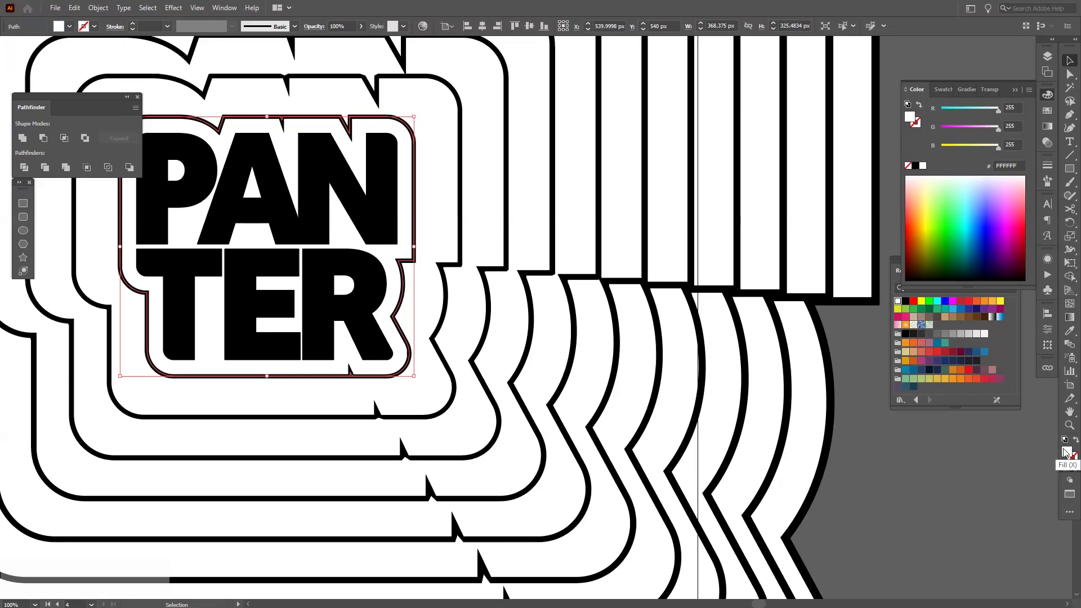
pyautogui.click(1016, 90)
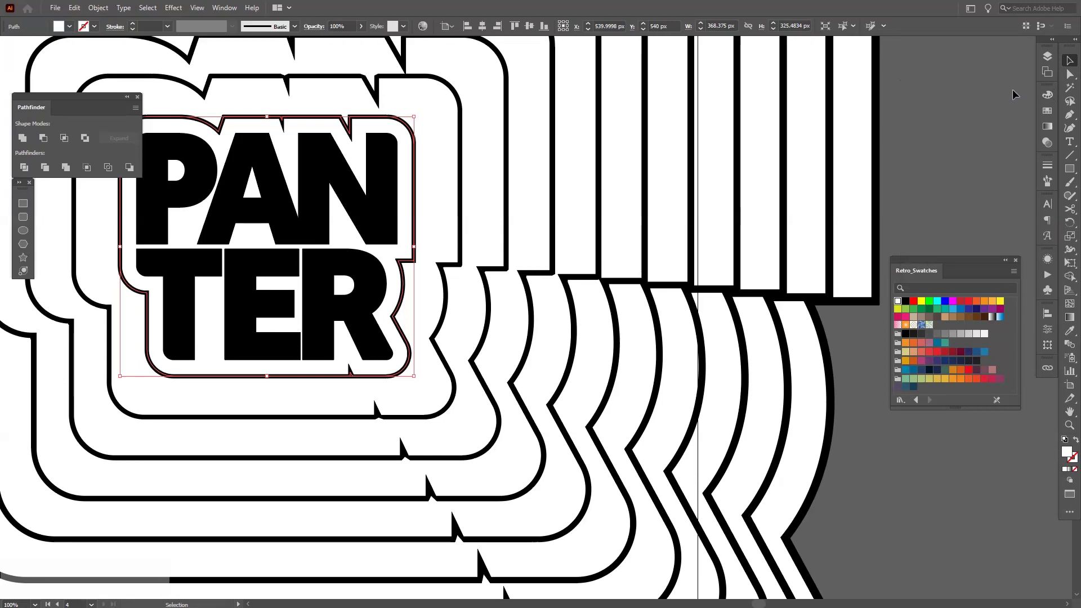
pyautogui.click(905, 353)
# Fill the second, third and fourth outline shapes outward with the tan, coral and light red swatches of the same colour group
pyautogui.click(430, 222)
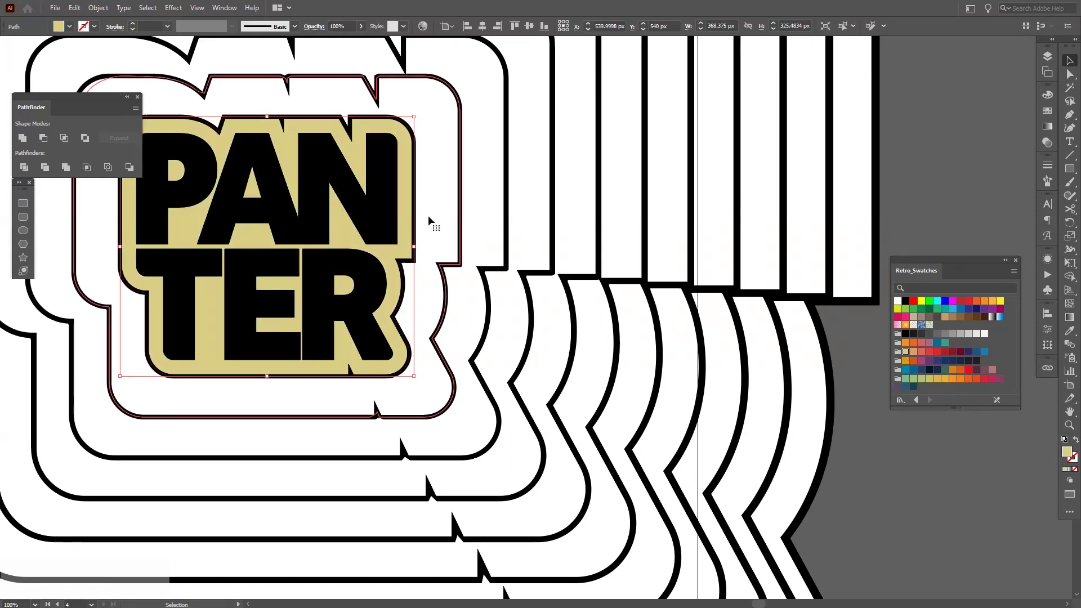
pyautogui.click(912, 353)
pyautogui.click(483, 229)
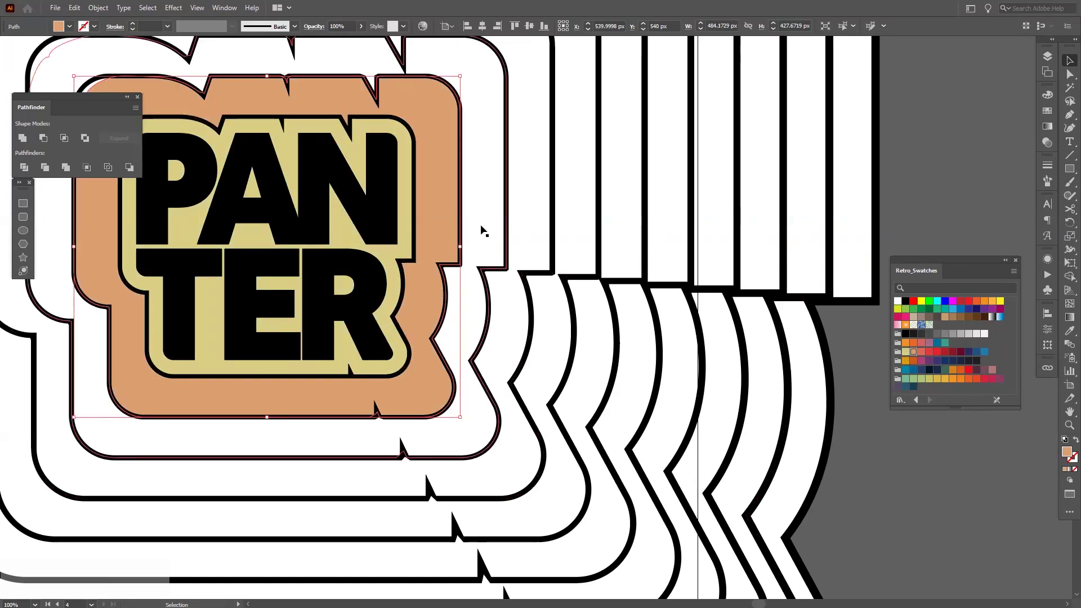
pyautogui.click(921, 352)
pyautogui.click(528, 235)
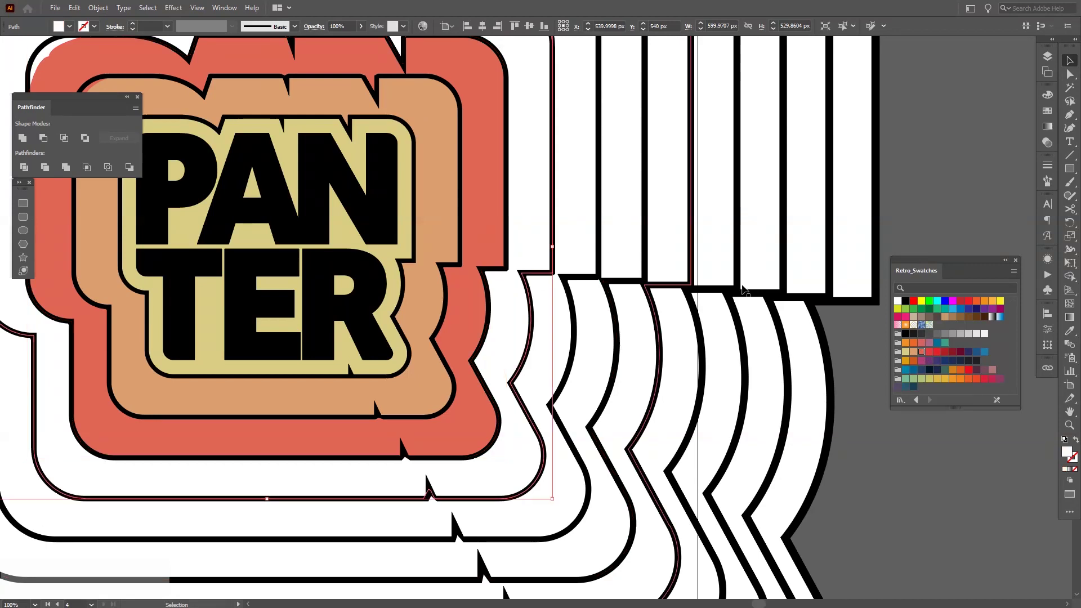
pyautogui.click(929, 352)
# Fill the fifth, sixth and seventh outline shapes outward with the bright red, dark red and maroon swatches
pyautogui.click(573, 239)
pyautogui.click(937, 353)
pyautogui.click(620, 246)
pyautogui.click(945, 353)
pyautogui.click(668, 257)
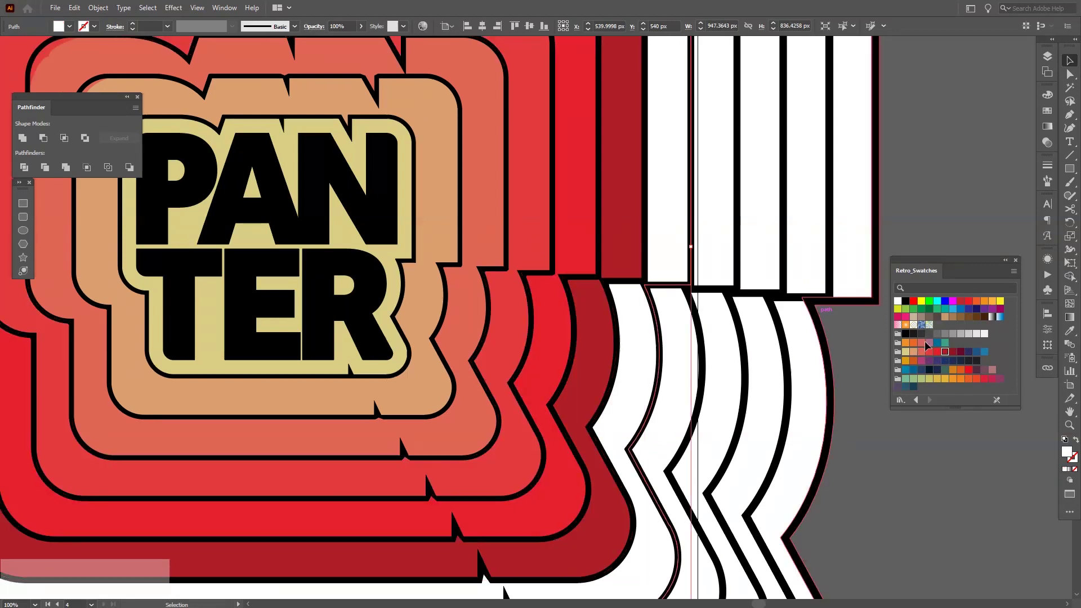
pyautogui.click(953, 353)
# Fill the four outermost outline shapes with the plum, navy, dark blue and light blue swatches, leaving nothing selected
pyautogui.click(716, 275)
pyautogui.click(960, 353)
pyautogui.click(784, 272)
pyautogui.click(968, 352)
pyautogui.hotkey('ctrl', 'alt', '[')
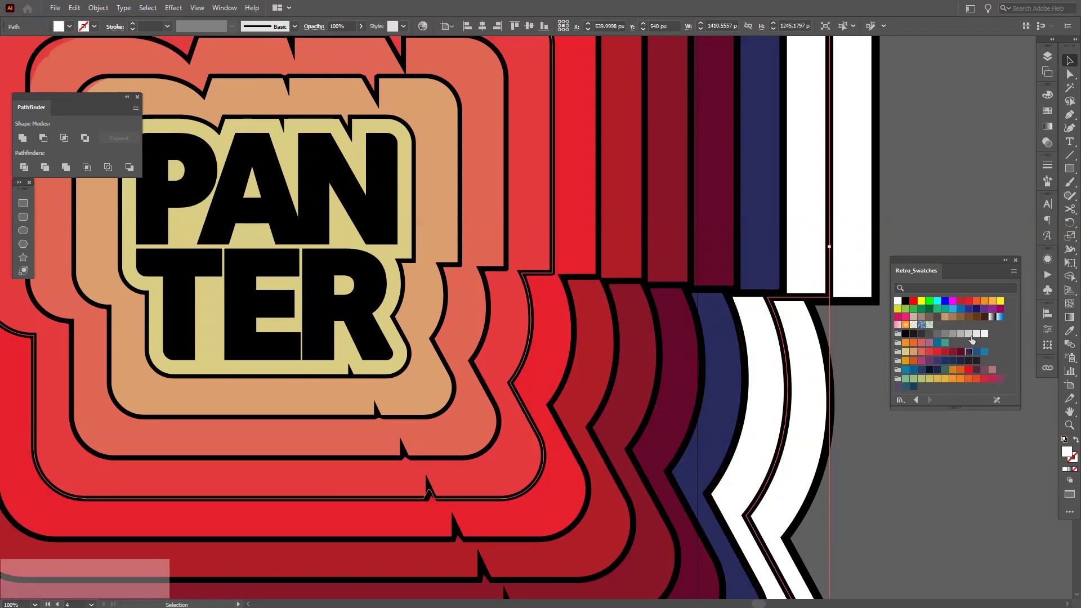
pyautogui.click(976, 352)
pyautogui.hotkey('ctrl', 'alt', '[')
pyautogui.click(984, 352)
pyautogui.click(963, 181)
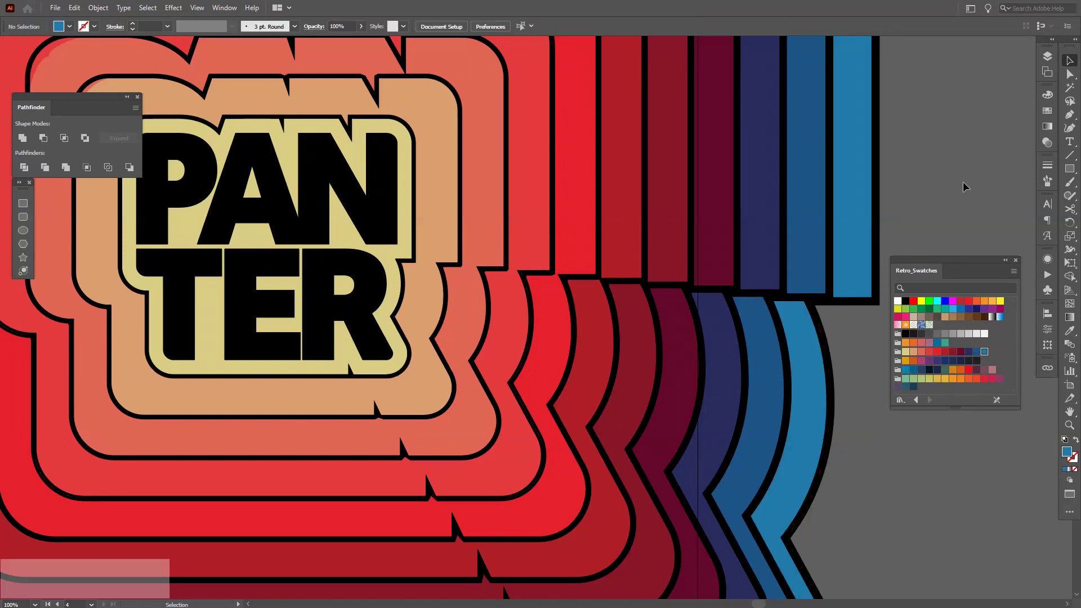
# Scale the PANTER lettering in the coloured copy down proportionally from its centre to about 309 px wide
pyautogui.scroll(-2, 890, 181)
pyautogui.press('space')
pyautogui.moveTo(886, 184); pyautogui.dragTo(837, 243)
pyautogui.scroll(-1, 837, 243)
pyautogui.press('space')
pyautogui.moveTo(861, 199); pyautogui.dragTo(850, 228)
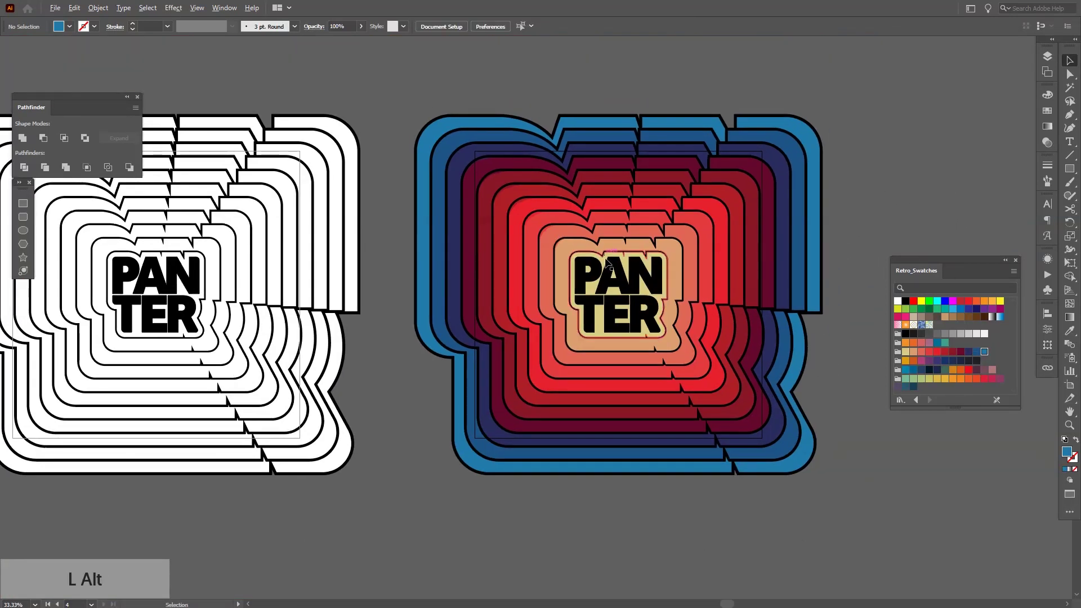
pyautogui.scroll(4, 606, 264)
pyautogui.press('space')
pyautogui.moveTo(828, 340); pyautogui.dragTo(587, 306)
pyautogui.click(622, 330)
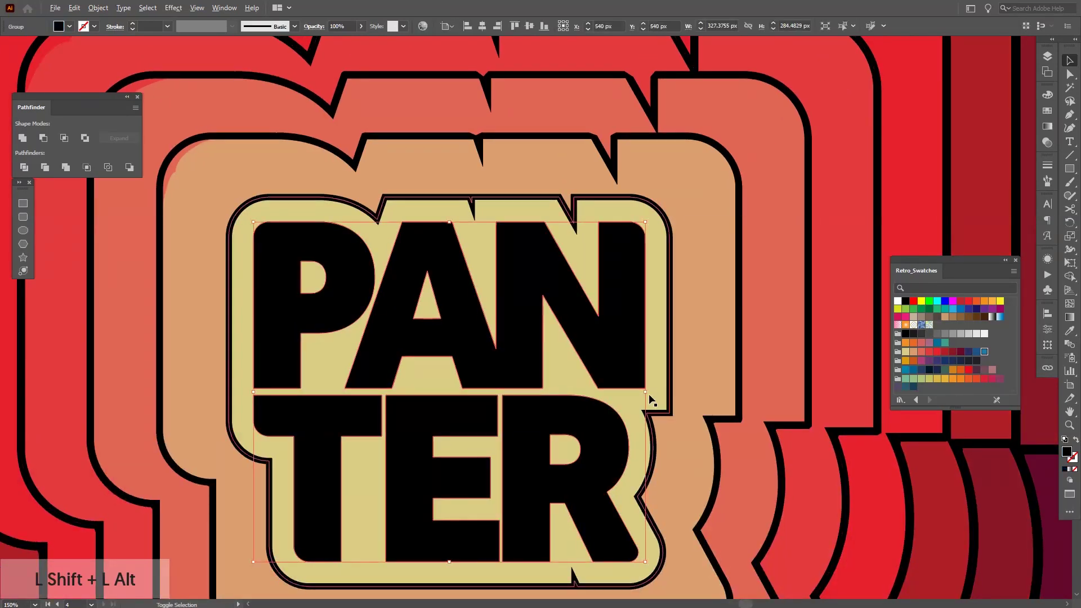
pyautogui.moveTo(645, 393); pyautogui.dragTo(635, 395)
# Try to pull the upper-left corner anchor point of a red outline fill outward to the black border using Direct Selection
pyautogui.scroll(-3, 635, 394)
pyautogui.press('space')
pyautogui.moveTo(489, 285); pyautogui.dragTo(512, 302)
pyautogui.scroll(6, 495, 308)
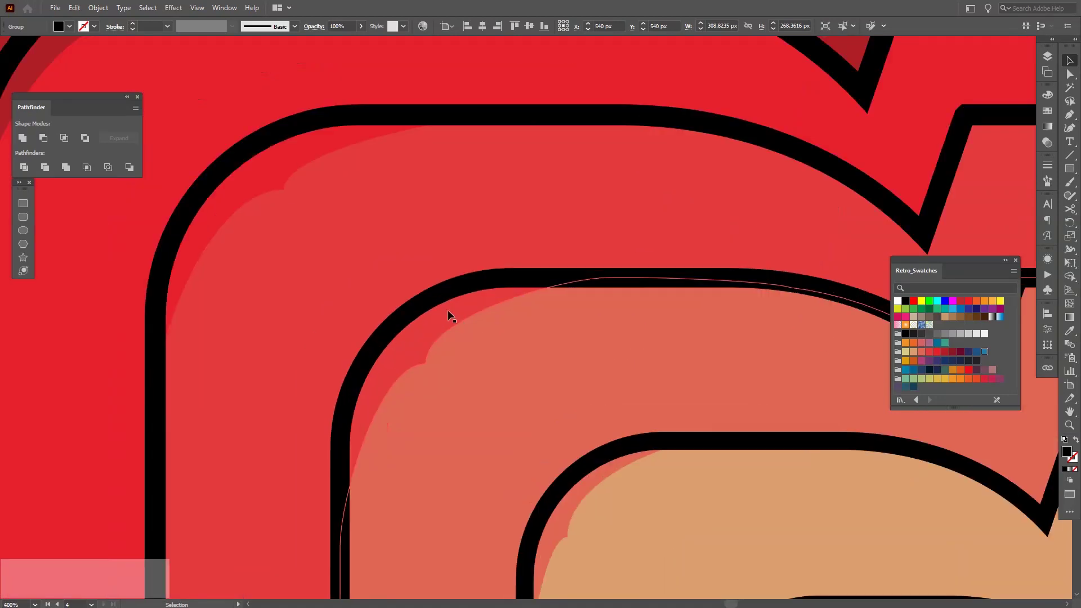
pyautogui.click(448, 311)
pyautogui.press('a')
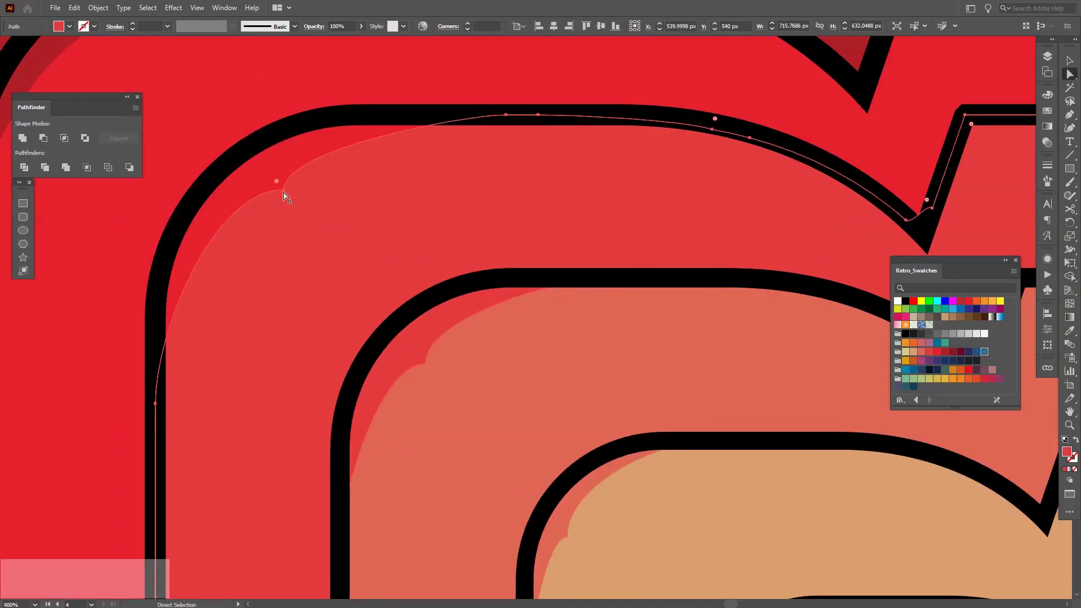
pyautogui.moveTo(282, 191); pyautogui.dragTo(255, 145)
pyautogui.hotkey('ctrl', 'z')
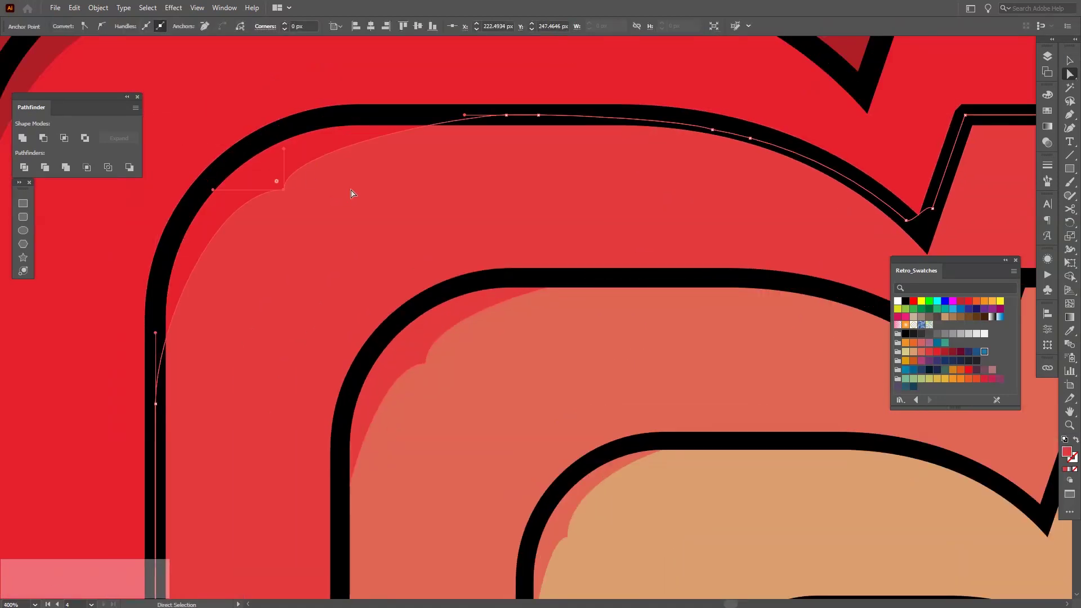
# Switch back to the Selection tool, deselect everything and examine the coloured artwork beside the black-and-white version
pyautogui.scroll(-5, 350, 191)
pyautogui.press('v')
pyautogui.press('space')
pyautogui.moveTo(533, 245); pyautogui.dragTo(557, 258)
pyautogui.scroll(-3, 558, 258)
pyautogui.click(714, 317)
pyautogui.press('space')
pyautogui.moveTo(714, 317); pyautogui.dragTo(761, 341)
pyautogui.scroll(-1, 735, 328)
pyautogui.press('space')
pyautogui.scroll(2, 571, 319)
pyautogui.press('space')
pyautogui.moveTo(603, 316); pyautogui.dragTo(566, 295)
pyautogui.press('space')
pyautogui.moveTo(929, 200); pyautogui.dragTo(905, 203)
pyautogui.scroll(-2, 904, 202)
pyautogui.press('space')
pyautogui.moveTo(881, 143); pyautogui.dragTo(762, 200)
pyautogui.scroll(1, 763, 281)
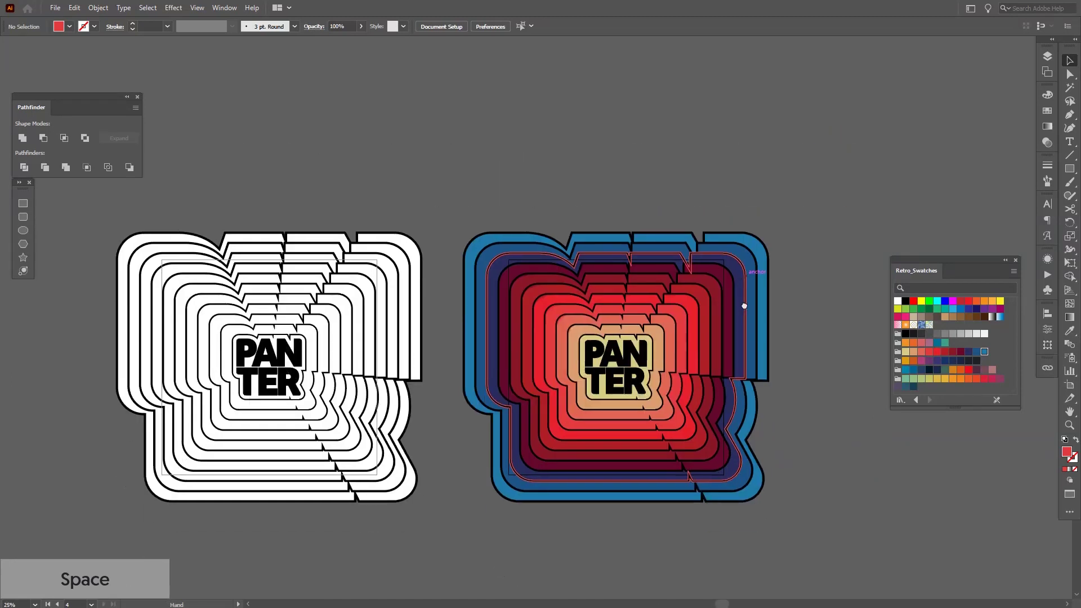
# Examine the finished retro PANTER reference designs, including the multicoloured square version and the script logo version
pyautogui.moveTo(675, 367); pyautogui.dragTo(689, 319)
pyautogui.scroll(-7, 740, 373)
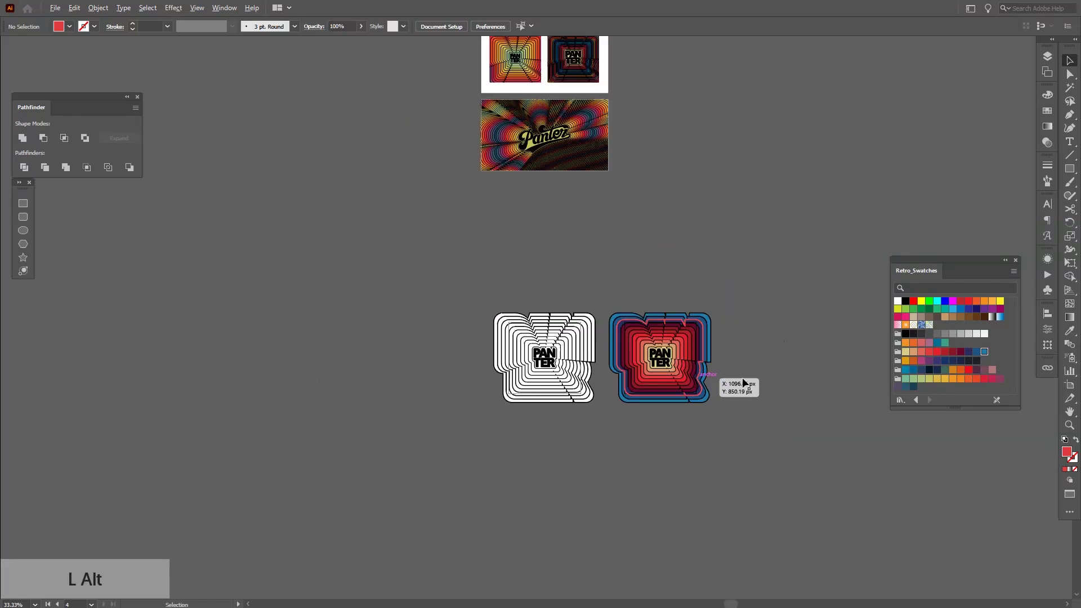
pyautogui.press('space')
pyautogui.moveTo(741, 374); pyautogui.dragTo(747, 368)
pyautogui.scroll(8, 545, 312)
pyautogui.press('space')
pyautogui.moveTo(379, 328); pyautogui.dragTo(381, 342)
pyautogui.scroll(4, 384, 335)
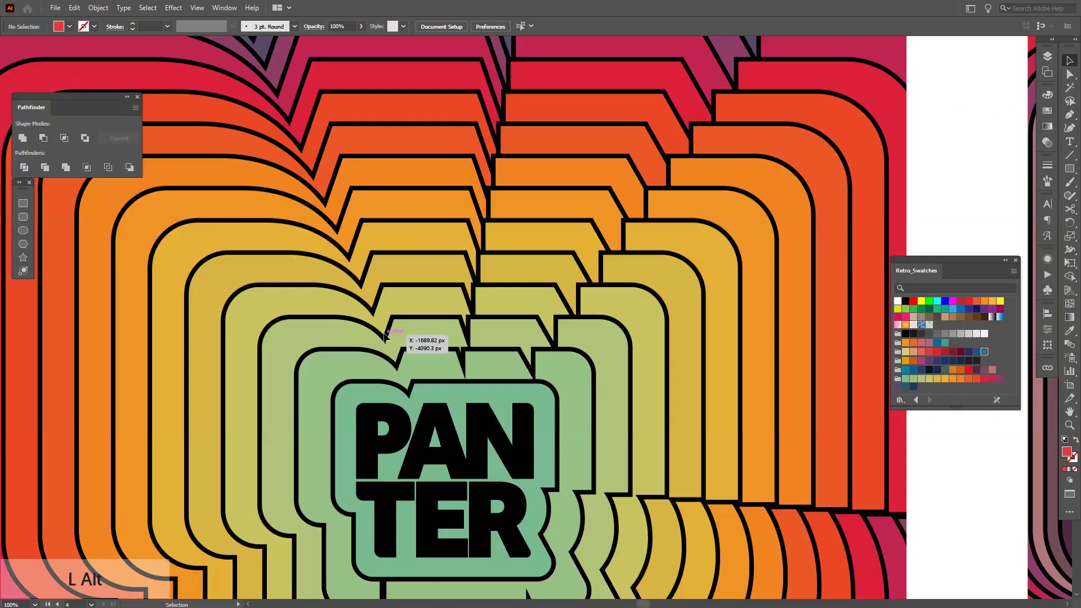
pyautogui.press('space')
pyautogui.moveTo(545, 363); pyautogui.dragTo(580, 178)
pyautogui.scroll(-1, 651, 361)
pyautogui.press('space')
pyautogui.scroll(-2, 582, 181)
pyautogui.press('space')
pyautogui.moveTo(663, 367); pyautogui.dragTo(496, 190)
pyautogui.scroll(-2, 496, 191)
pyautogui.press('space')
pyautogui.moveTo(605, 432); pyautogui.dragTo(552, 241)
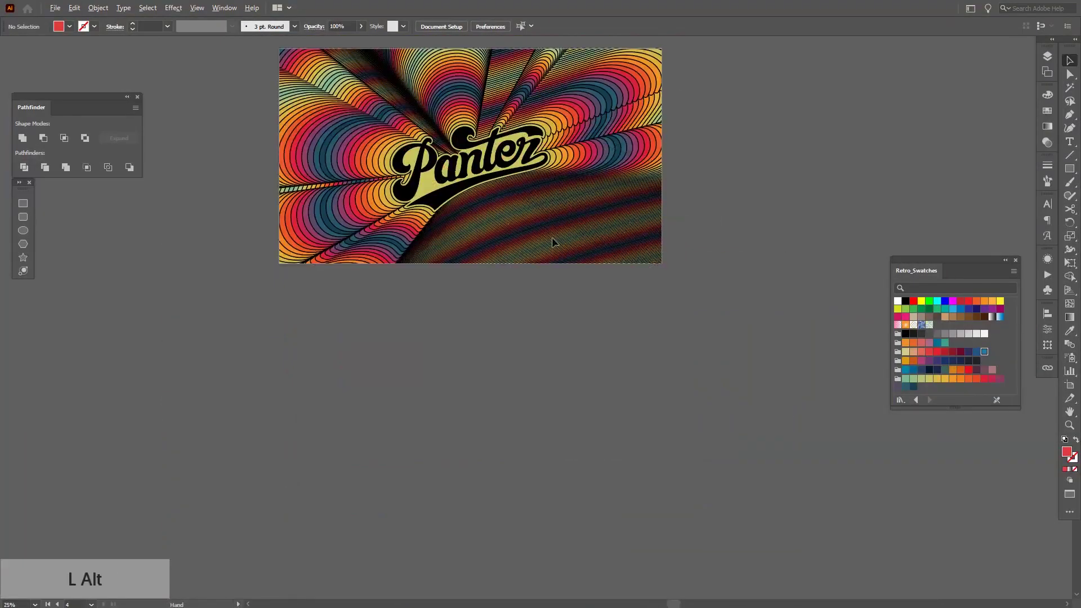
# Return to the recoloured PANTER artwork and examine its colour bands up close and as a whole
pyautogui.scroll(-1, 552, 241)
pyautogui.press('space')
pyautogui.moveTo(690, 314); pyautogui.dragTo(654, 67)
pyautogui.scroll(2, 644, 249)
pyautogui.moveTo(760, 374); pyautogui.dragTo(767, 304)
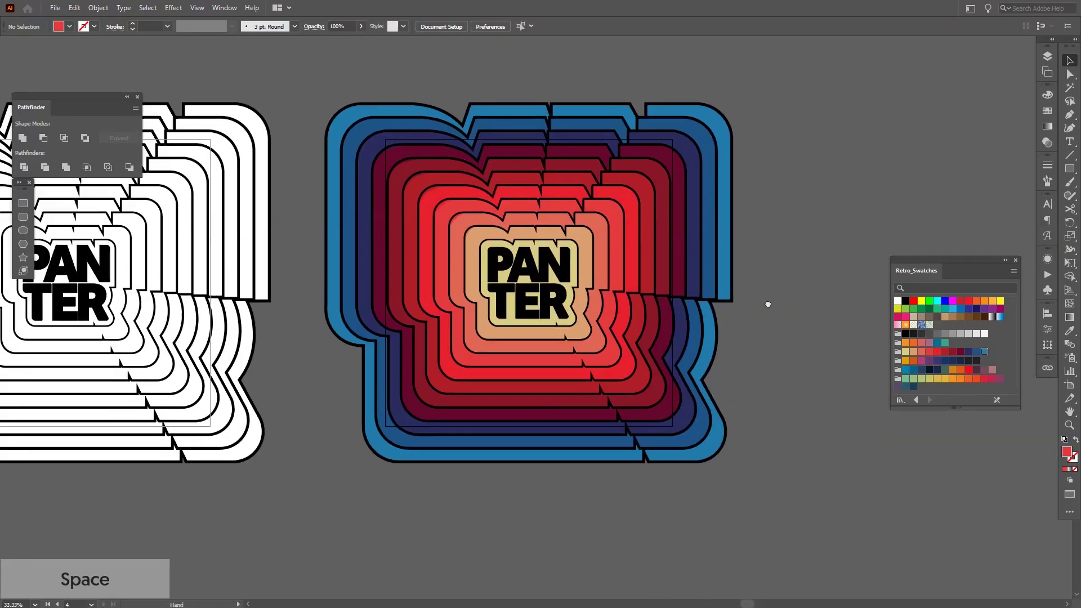
pyautogui.scroll(4, 523, 318)
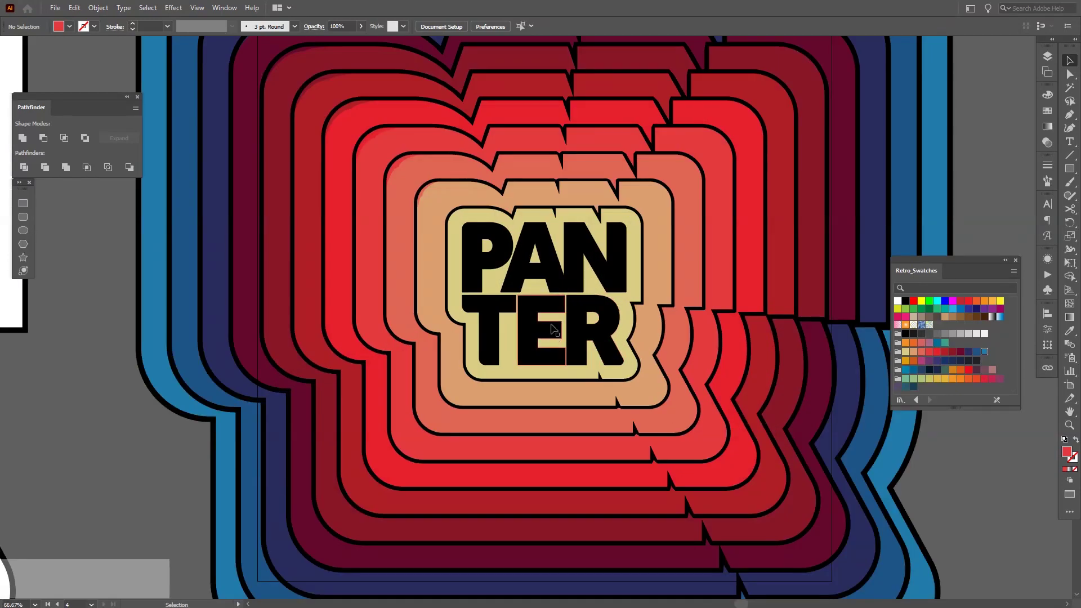
pyautogui.scroll(-2, 747, 350)
pyautogui.moveTo(726, 345); pyautogui.dragTo(739, 371)
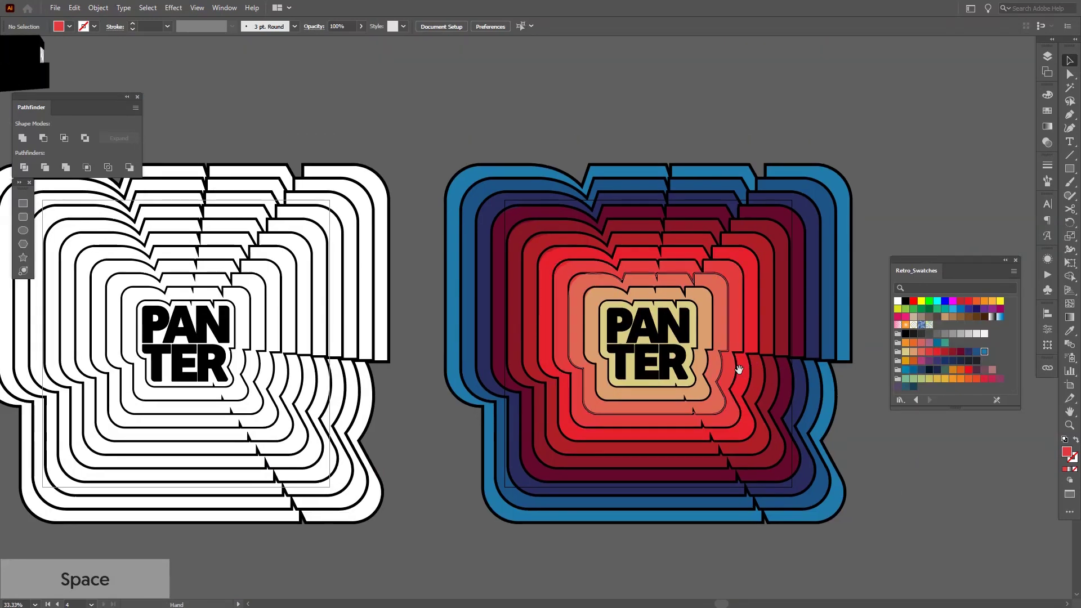
pyautogui.scroll(-1, 739, 370)
pyautogui.moveTo(776, 401); pyautogui.dragTo(769, 390)
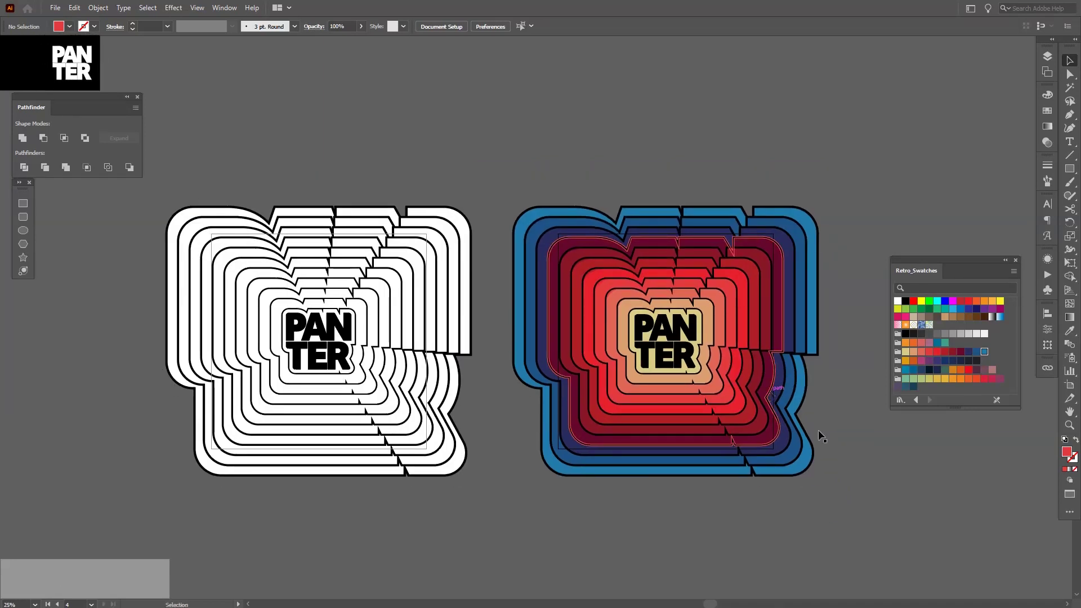